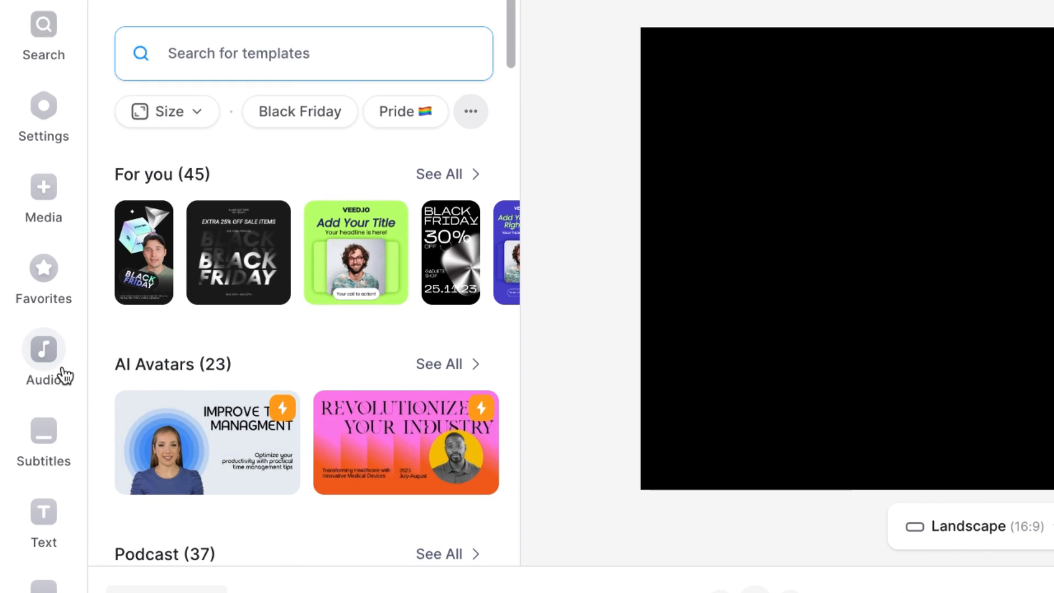
Search the stock music library for "trailer".
{"action": "left_click", "coordinate": [34, 346]}
{"action": "left_click_drag", "start_coordinate": [508, 174], "coordinate": [510, 286]}
{"action": "left_click", "coordinate": [467, 133]}
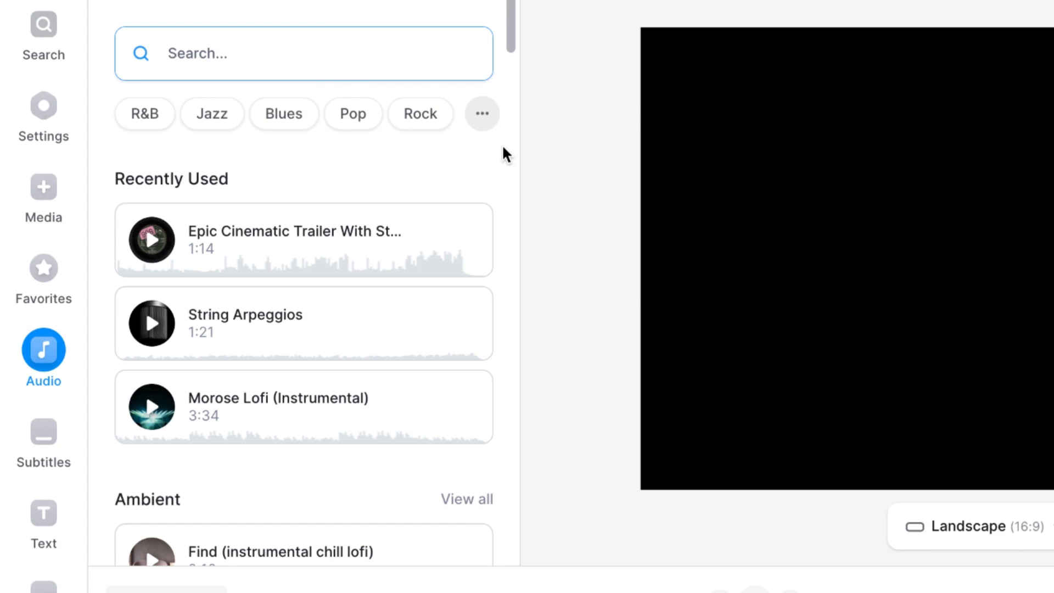
{"action": "type", "text": "trailer"}
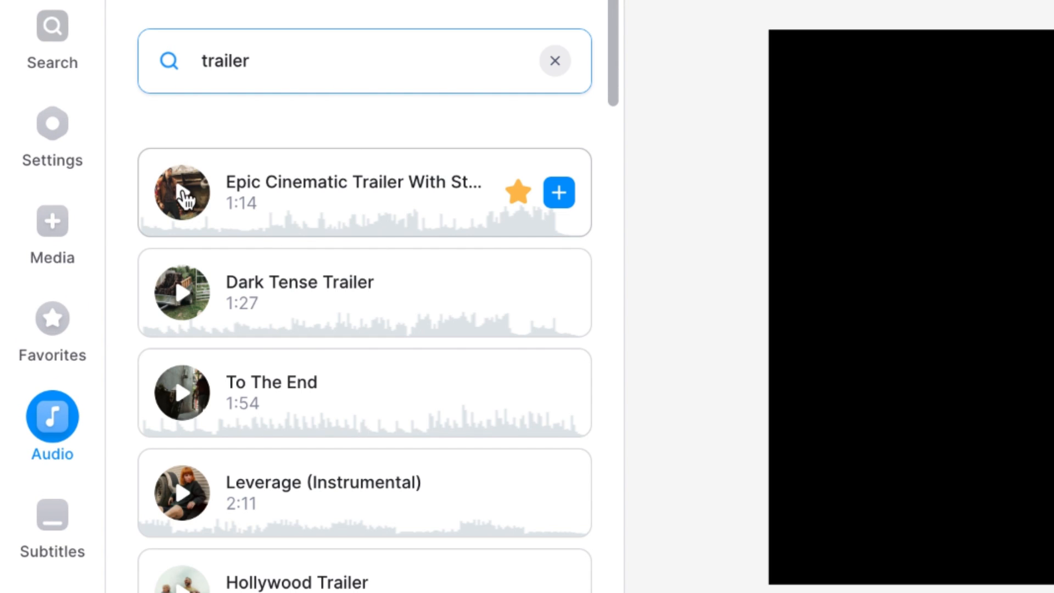
Preview the stock track starting "Epic Cinematic Trailer With St...", add it to the project and set its volume to 40%.
{"action": "left_click", "coordinate": [183, 192]}
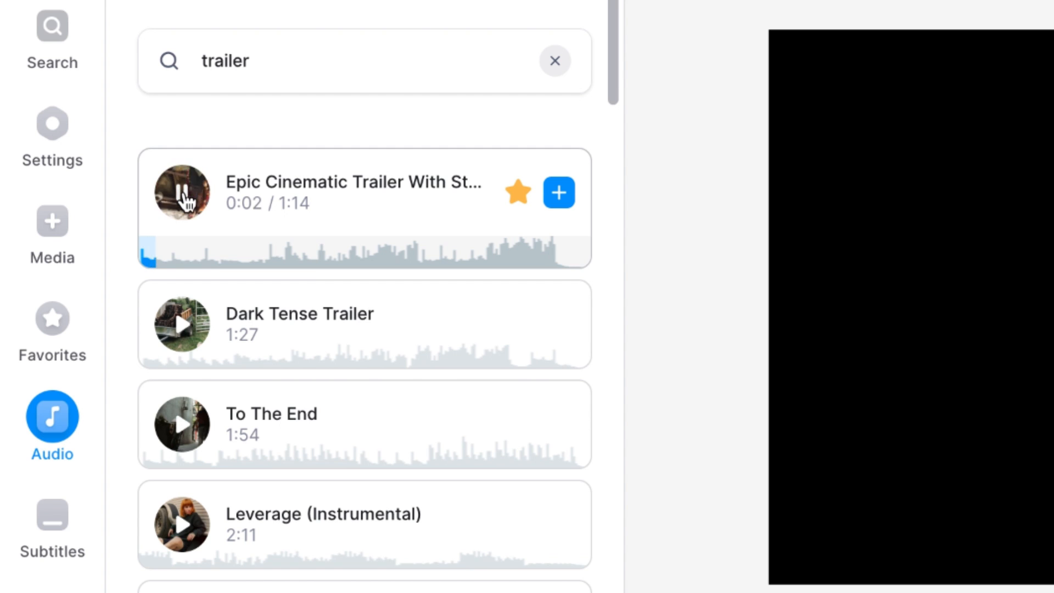
{"action": "left_click", "coordinate": [183, 192]}
{"action": "left_click", "coordinate": [559, 195]}
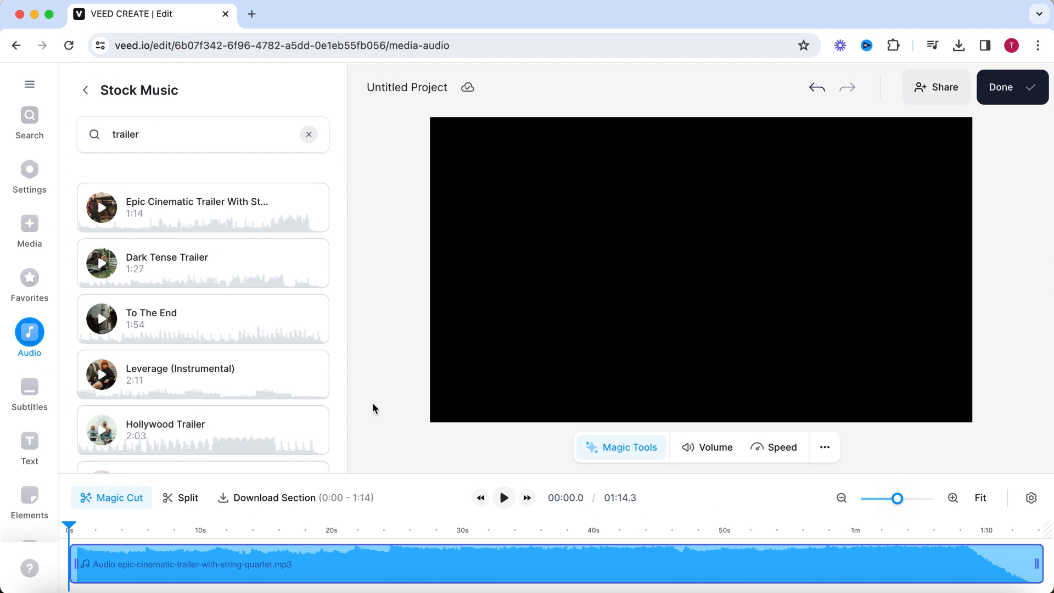
{"action": "left_click", "coordinate": [365, 563]}
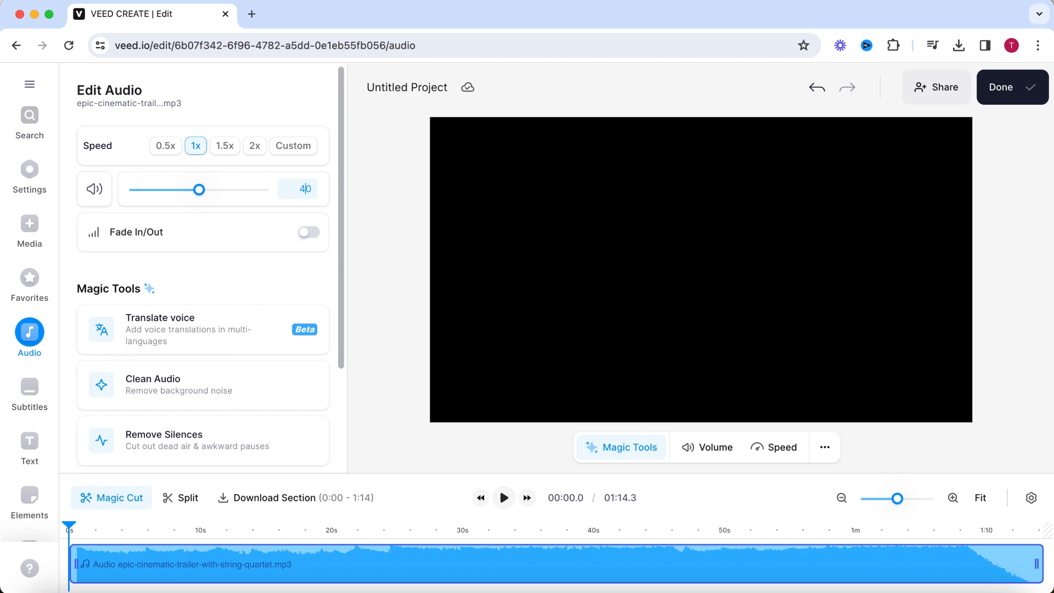
{"action": "key", "text": "Return"}
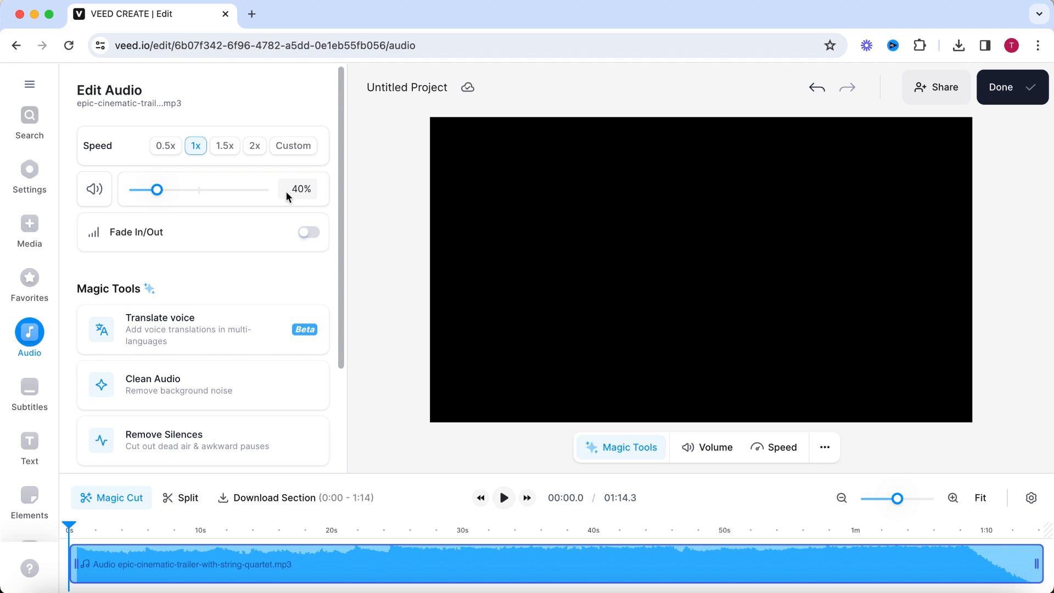
Start a new text-to-speech audio in English with the US actor voice Andrew (male).
{"action": "left_click", "coordinate": [31, 340]}
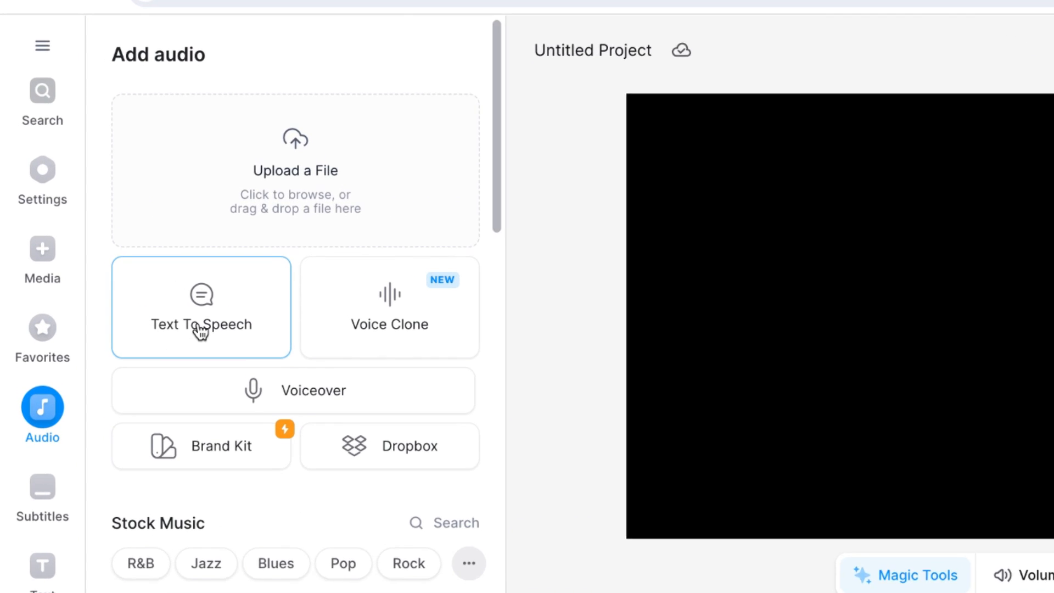
{"action": "left_click", "coordinate": [139, 265]}
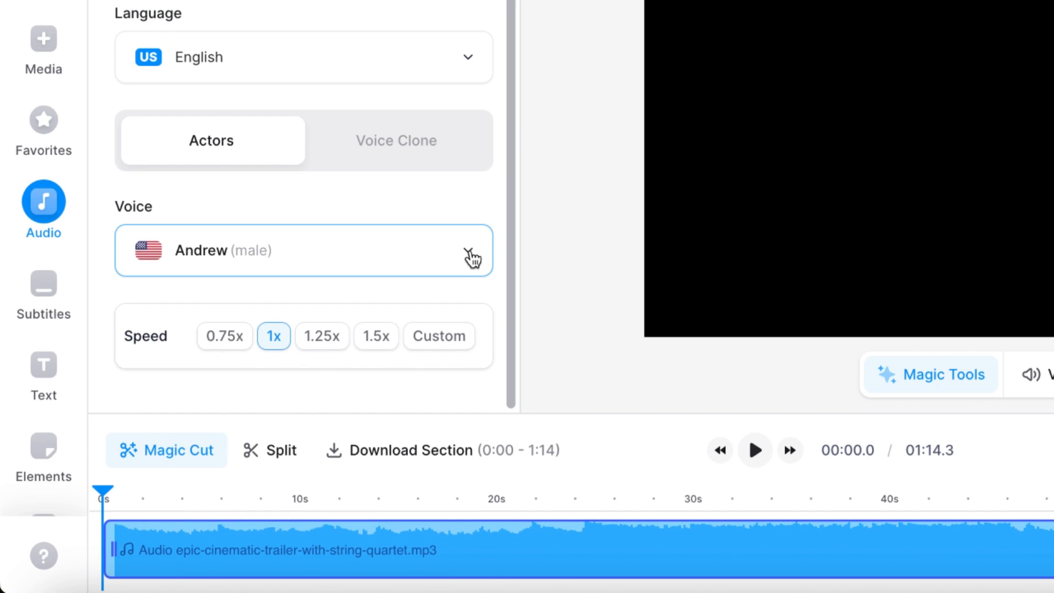
{"action": "left_click", "coordinate": [476, 443]}
{"action": "left_click_drag", "start_coordinate": [487, 294], "coordinate": [504, 357]}
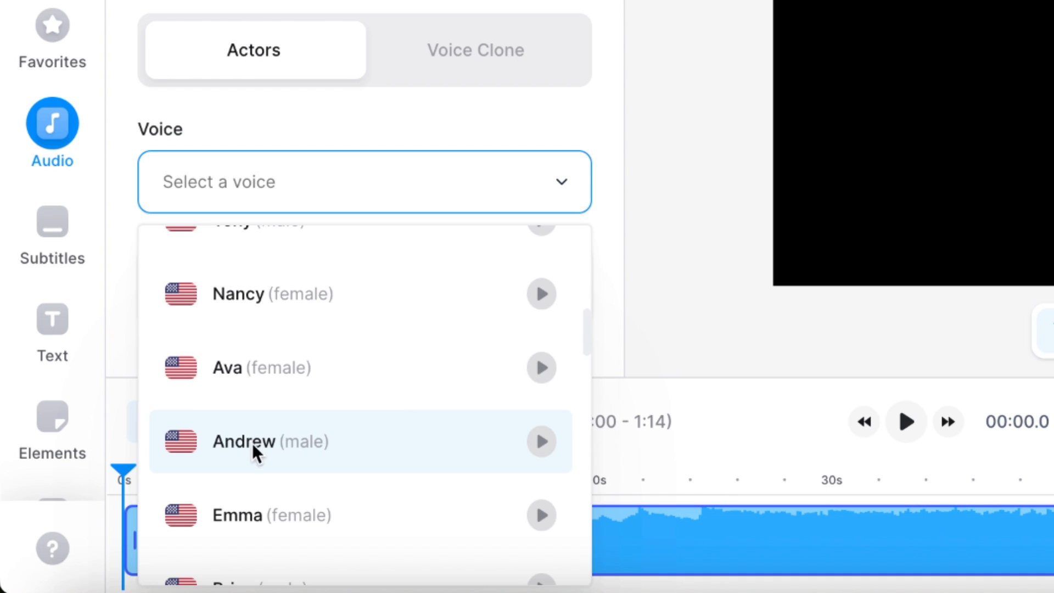
{"action": "left_click", "coordinate": [254, 447]}
{"action": "left_click_drag", "start_coordinate": [555, 51], "coordinate": [512, 44]}
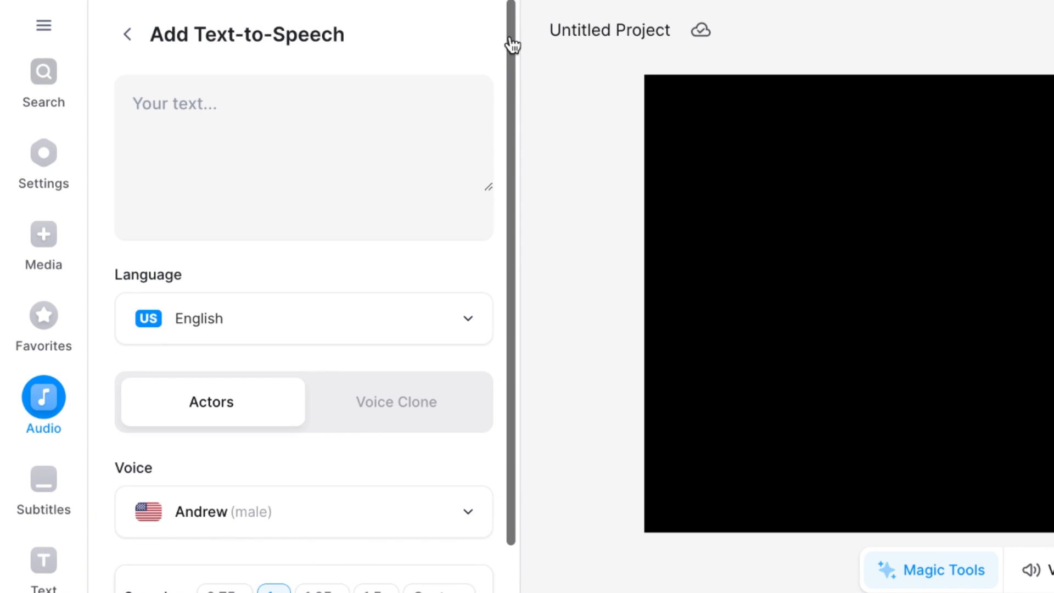
Write the speech opening: "Motivational videos are one of the most popular videos currently on TikTok. This TikTok account got over 30 million views last month.".
{"action": "left_click", "coordinate": [415, 103]}
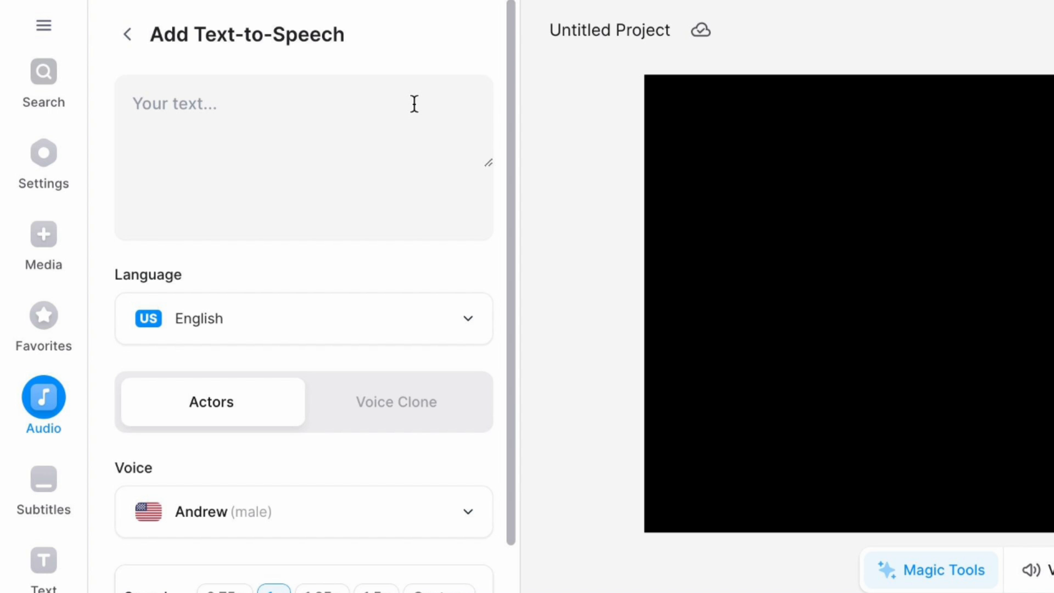
{"action": "left_click", "coordinate": [416, 105]}
{"action": "type", "text": "Motivational videos are one of "}
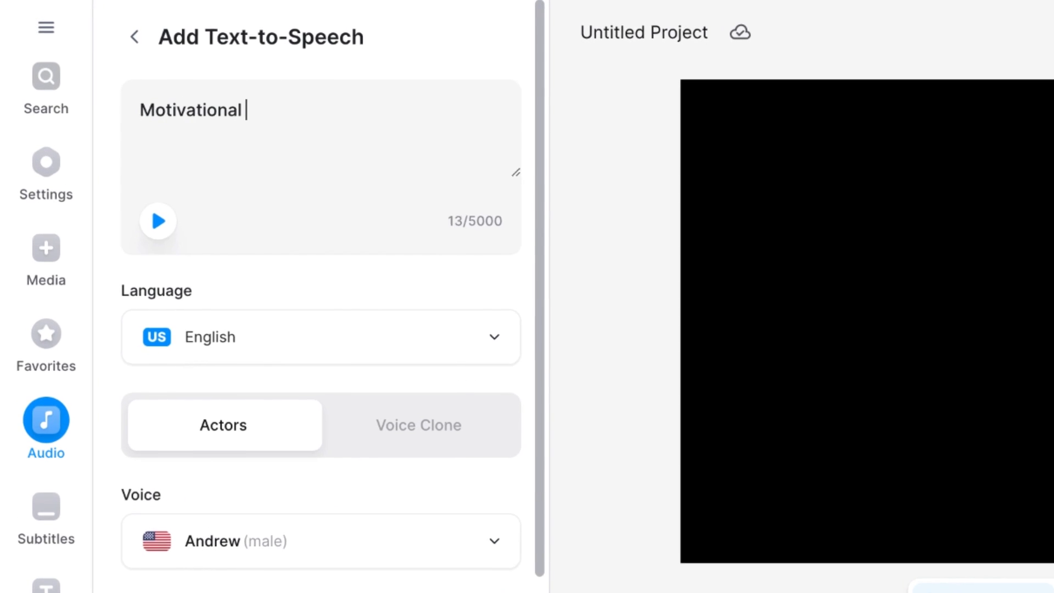
{"action": "type", "text": "the most popular videos currently on TikTok"}
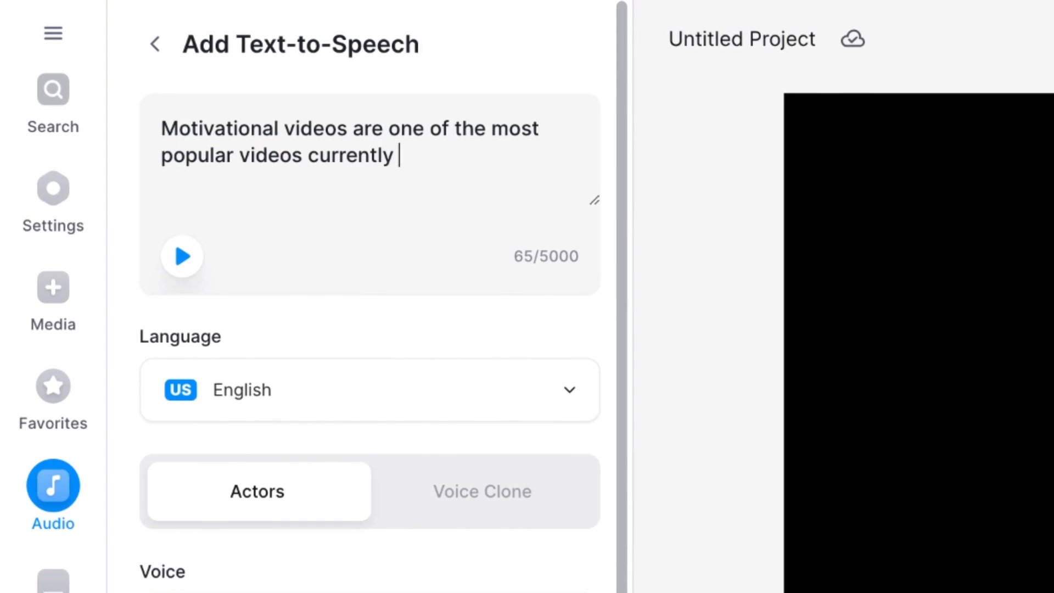
{"action": "type", "text": ". This TikTok account got over "}
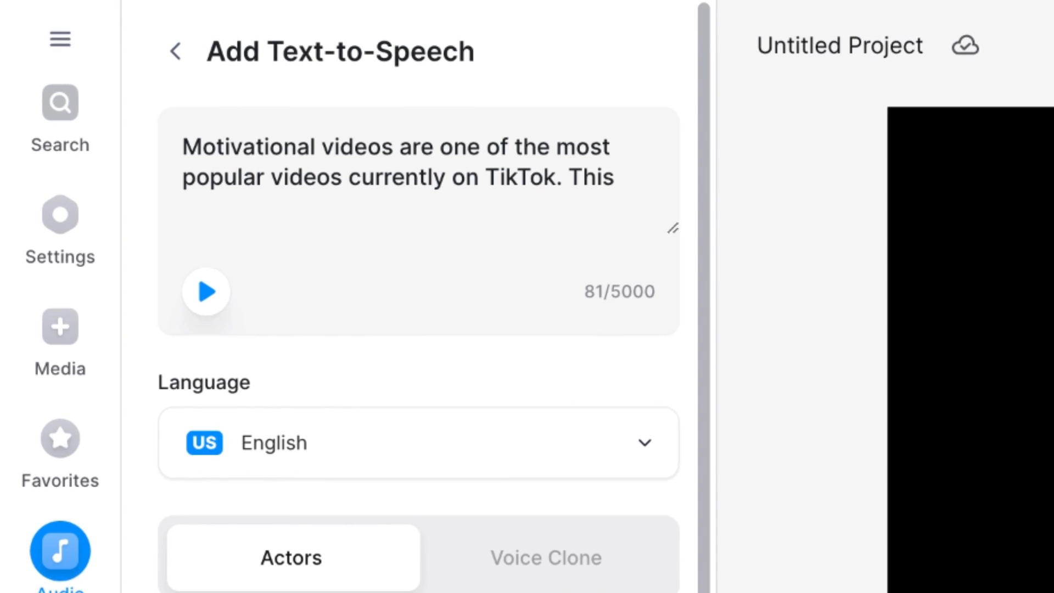
{"action": "type", "text": "30 million views last month. "}
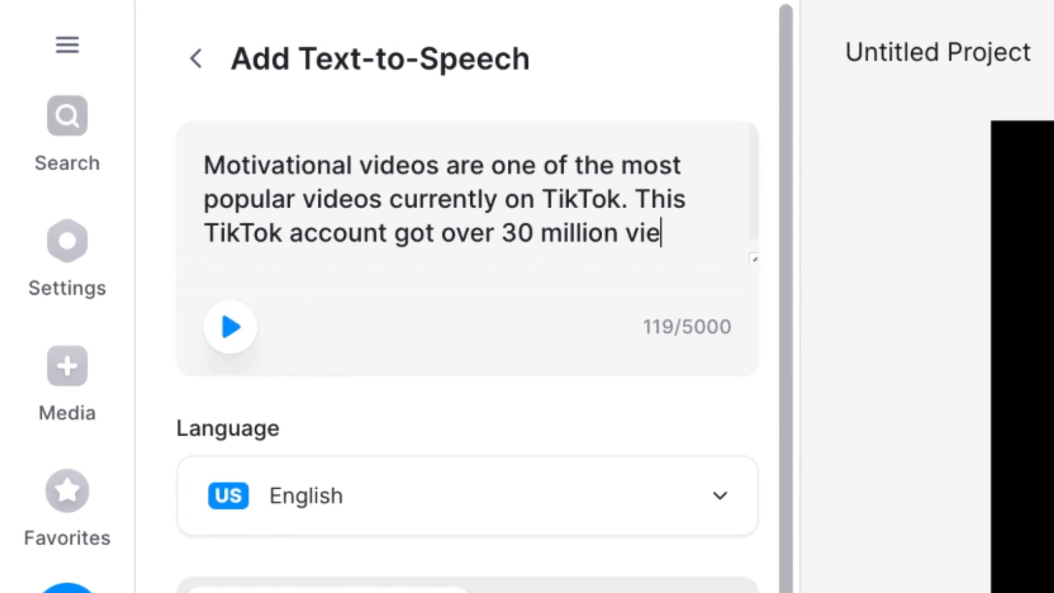
{"action": "type", "text": "And with "}
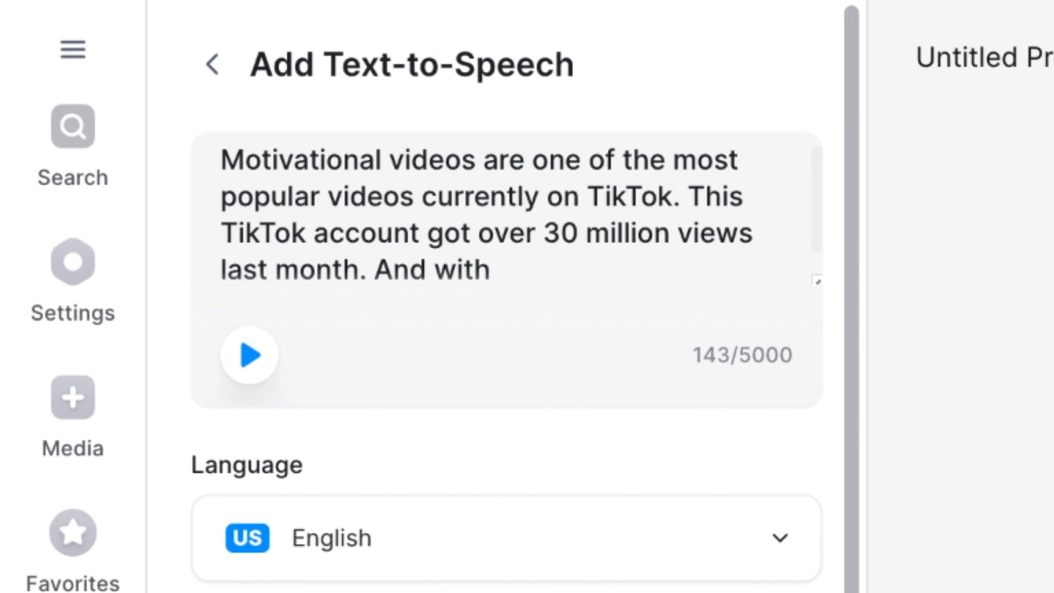
{"action": "type", "text": "videos getting up to one dollar per 1000 views in the TikTok creativity program, these accounts are earning thousands of dollars every month. And these videos are "}
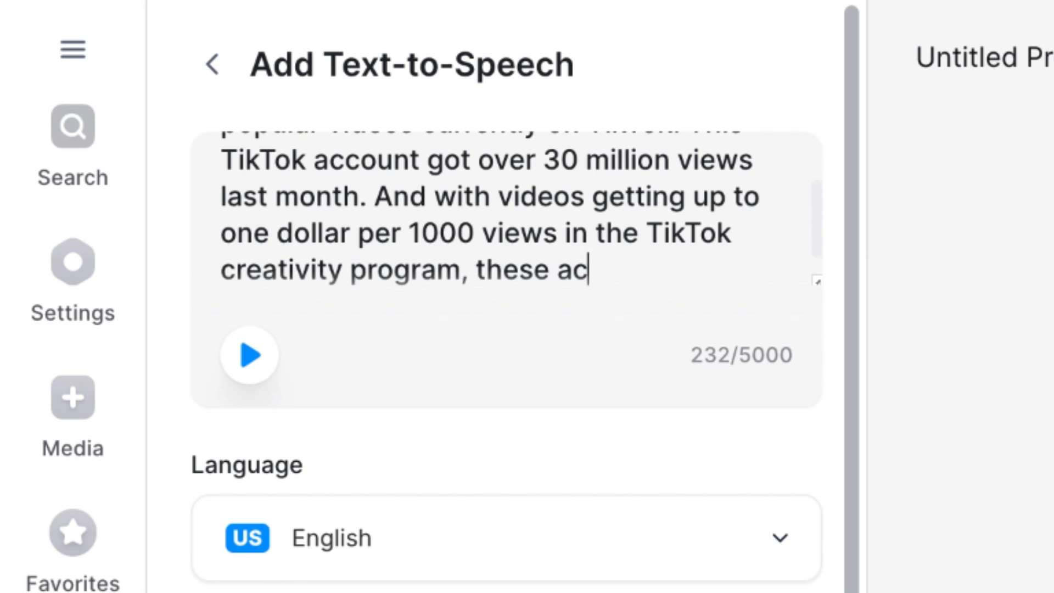
{"action": "type", "text": "very easy to make."}
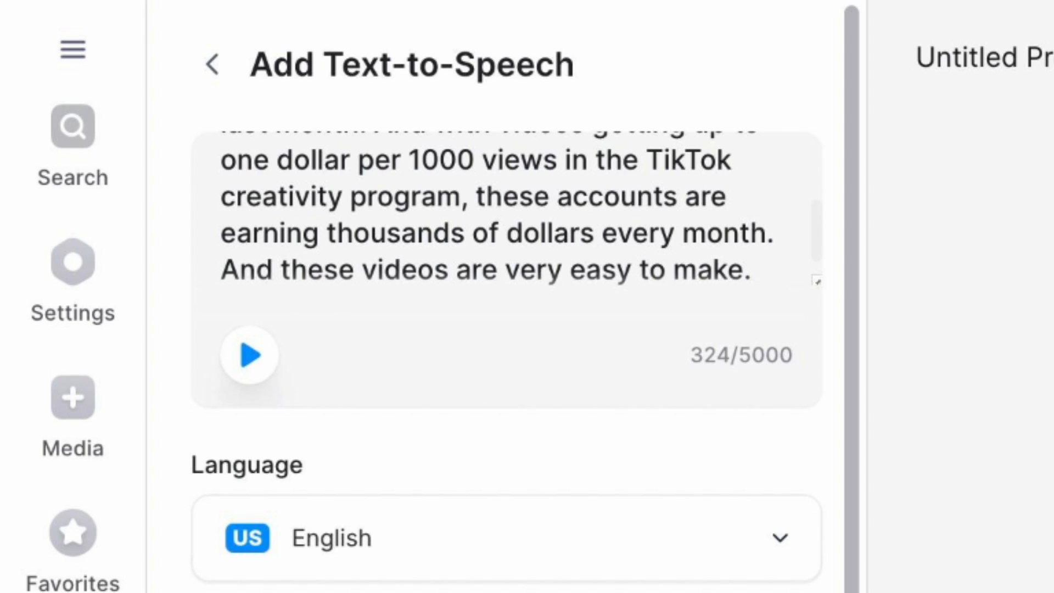
Close the script with "So in this video I'm going to show you how to make these videos. Let's begin.".
{"action": "key", "text": "Return"}
{"action": "type", "text": "So in this video I'm going to show you how to make these videos. Let's begin."}
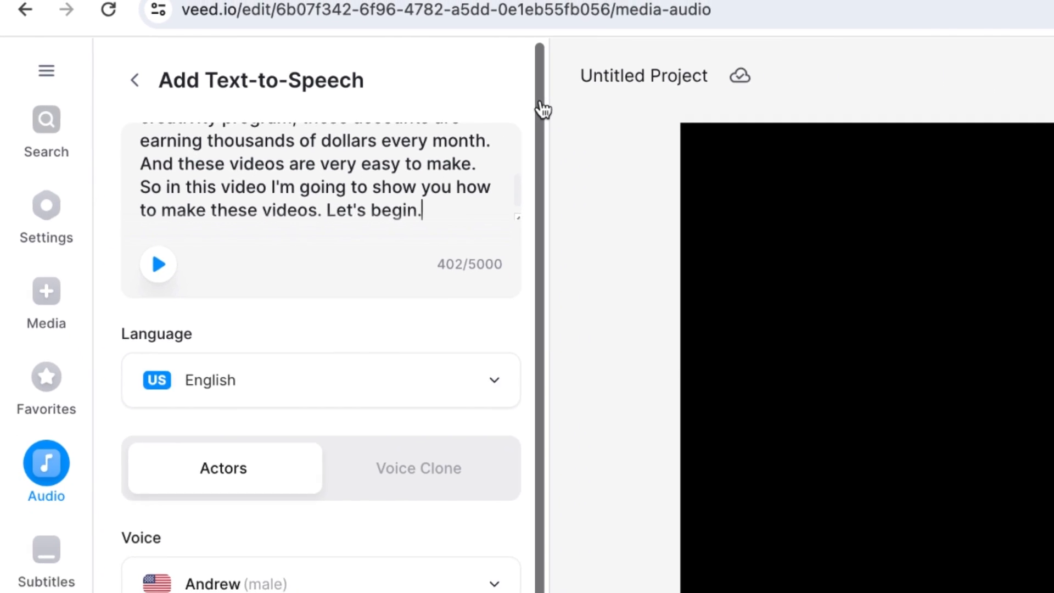
Add the finished text-to-speech narration to the project as its own audio track below the music.
{"action": "left_click_drag", "start_coordinate": [855, 108], "coordinate": [857, 203]}
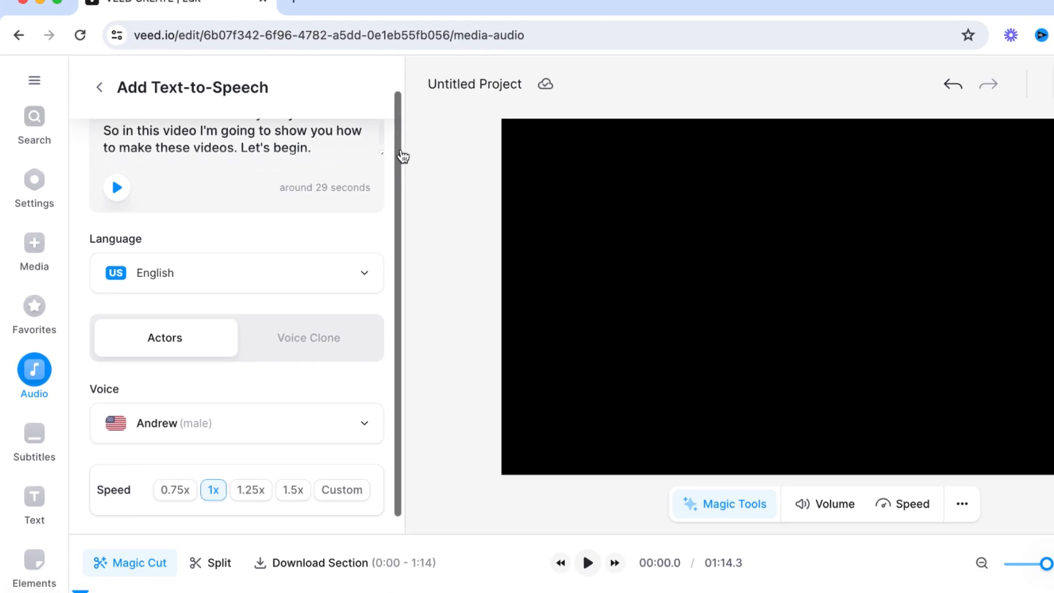
{"action": "left_click_drag", "start_coordinate": [402, 152], "coordinate": [396, 431]}
{"action": "left_click", "coordinate": [198, 410]}
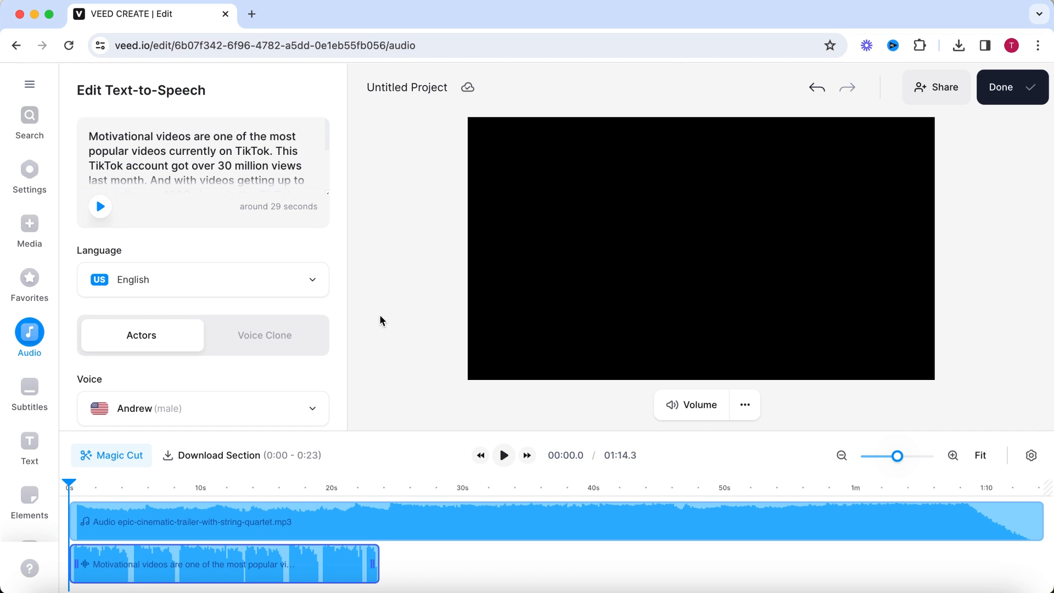
Shift the narration clip so it starts slightly after the music, and play the timeline to check the mix.
{"action": "left_click", "coordinate": [954, 457]}
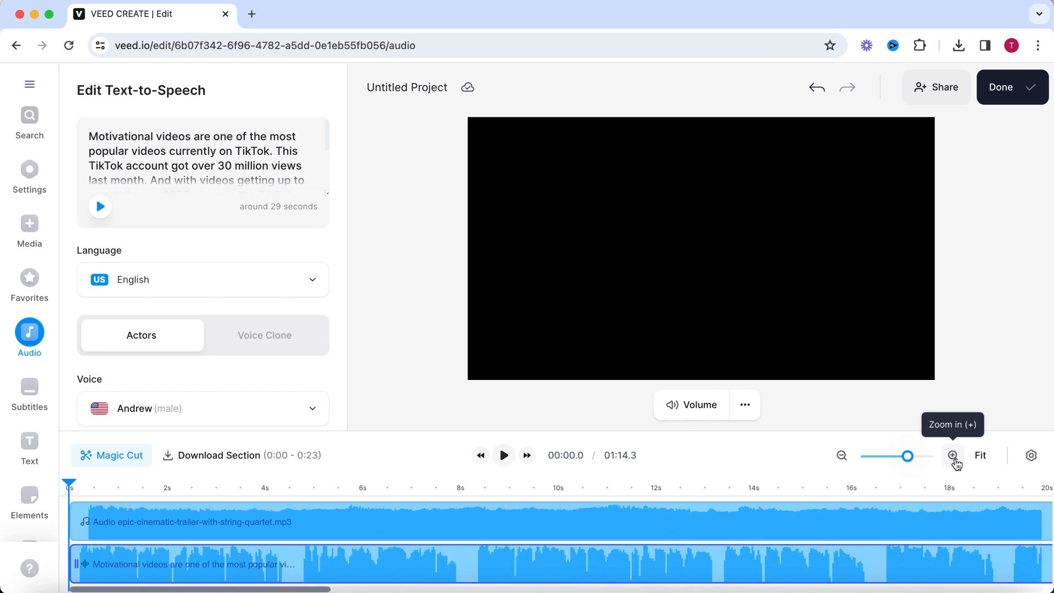
{"action": "left_click_drag", "start_coordinate": [89, 565], "coordinate": [101, 565]}
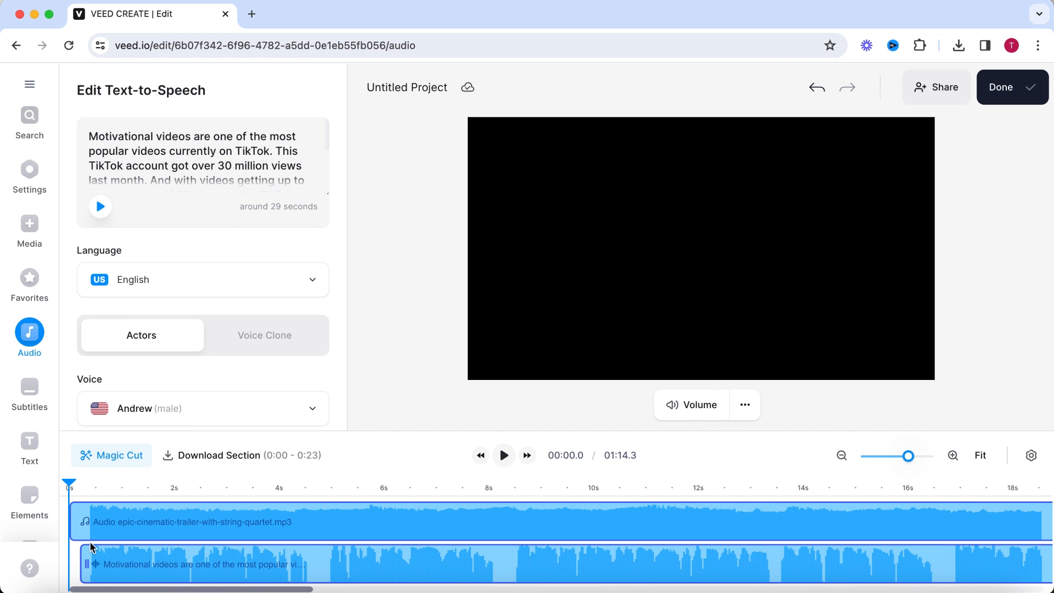
{"action": "left_click", "coordinate": [503, 457]}
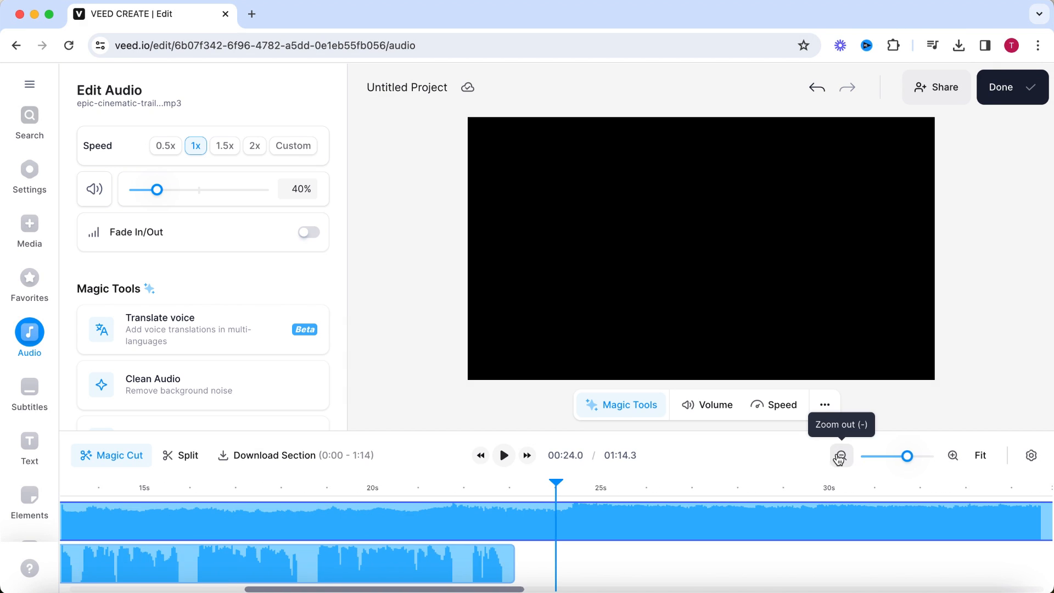
Split the music clip at 24.0 s, just past the end of the narration, and delete the remaining part.
{"action": "left_click", "coordinate": [838, 459]}
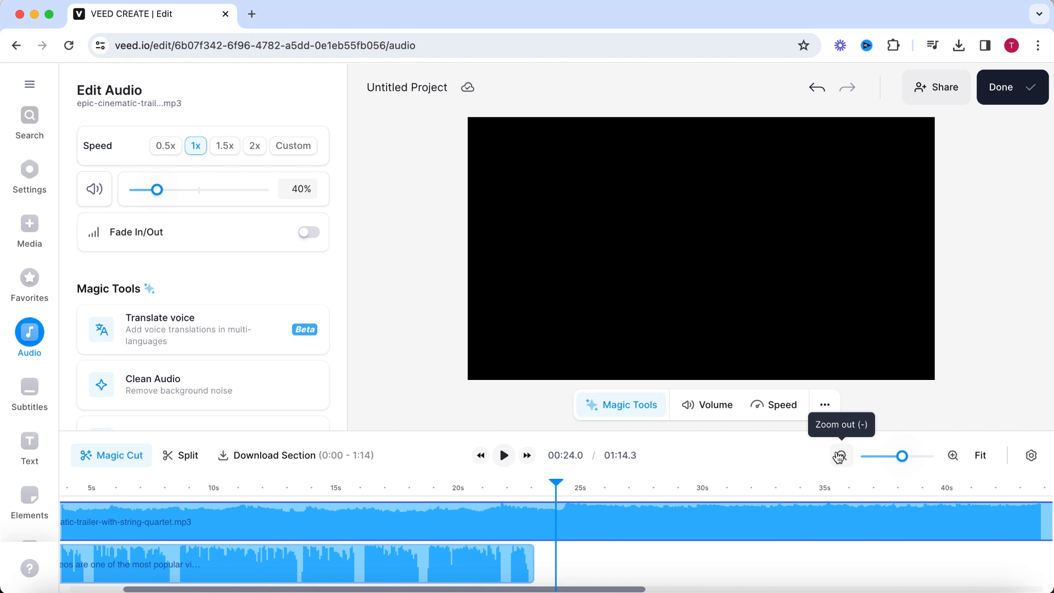
{"action": "left_click", "coordinate": [839, 459]}
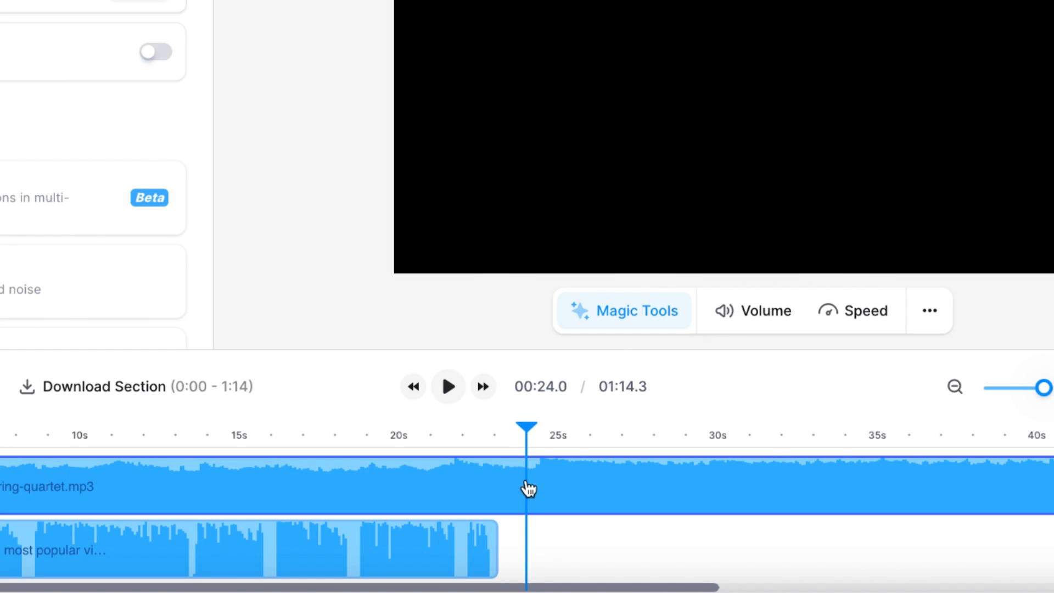
{"action": "right_click", "coordinate": [529, 488]}
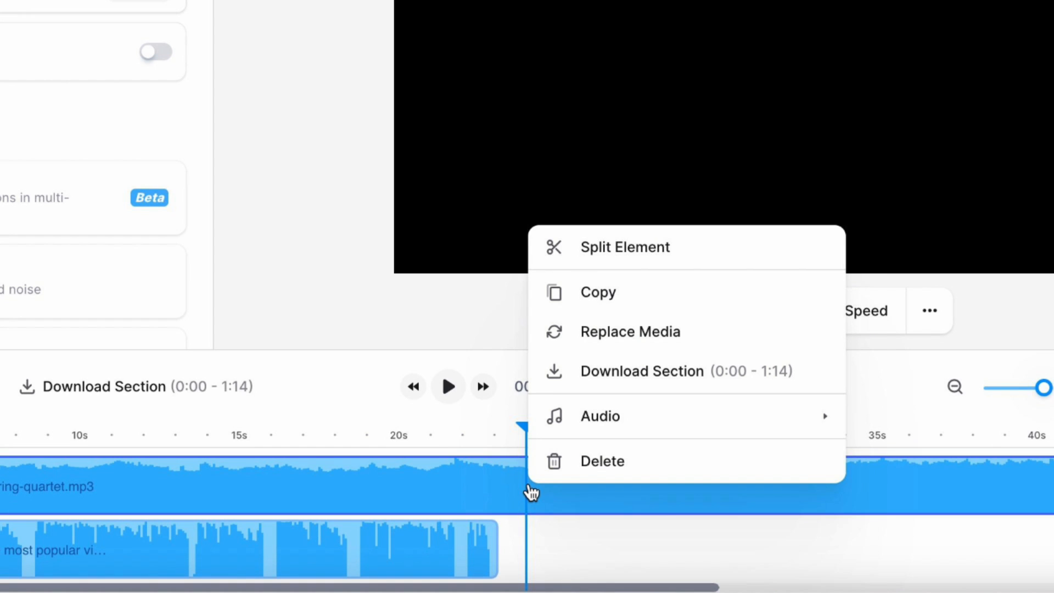
{"action": "left_click", "coordinate": [711, 257]}
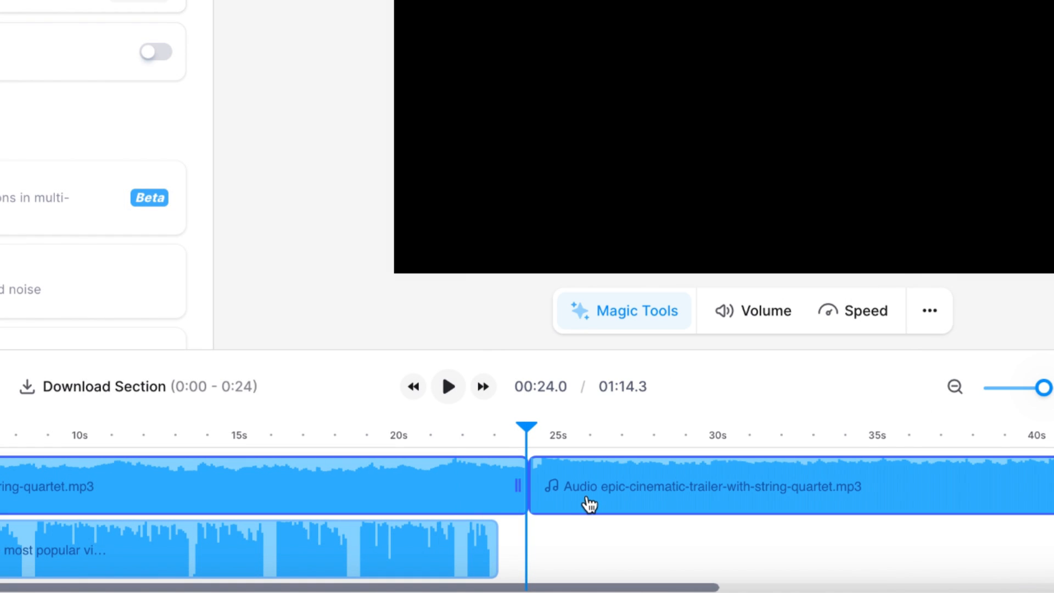
{"action": "left_click", "coordinate": [689, 492]}
{"action": "key", "text": "Delete"}
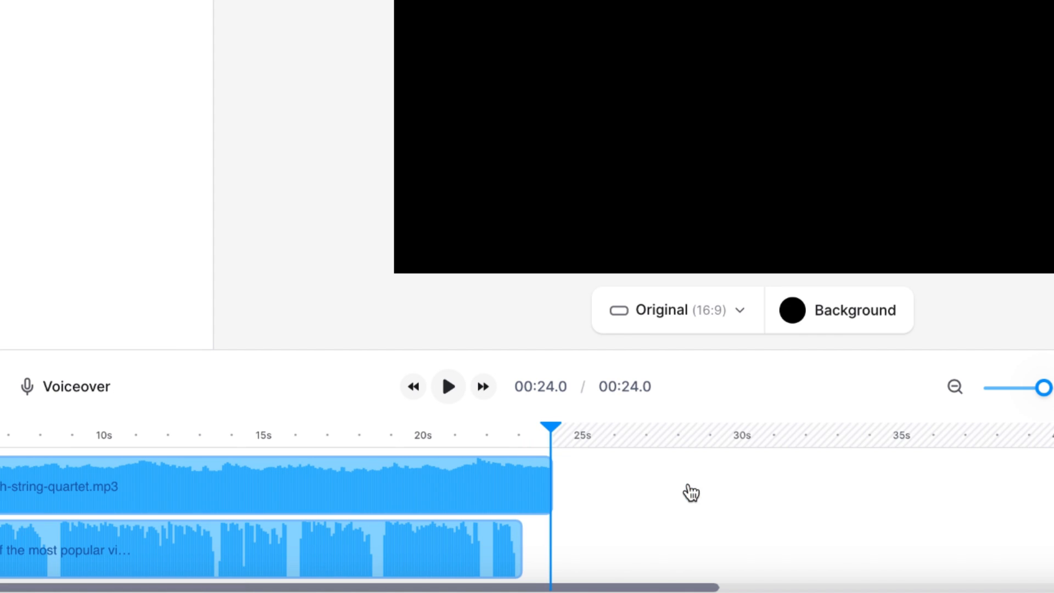
Enable fading on the music clip with a 0 s fade-in and a 3 s fade-out, and play its ending.
{"action": "left_click", "coordinate": [494, 497]}
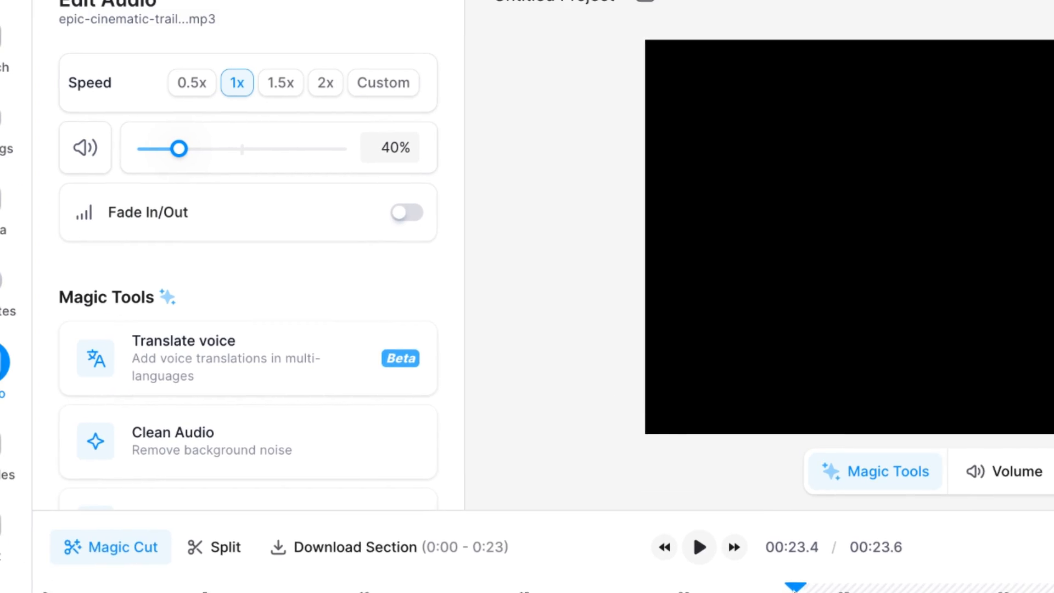
{"action": "left_click", "coordinate": [405, 216]}
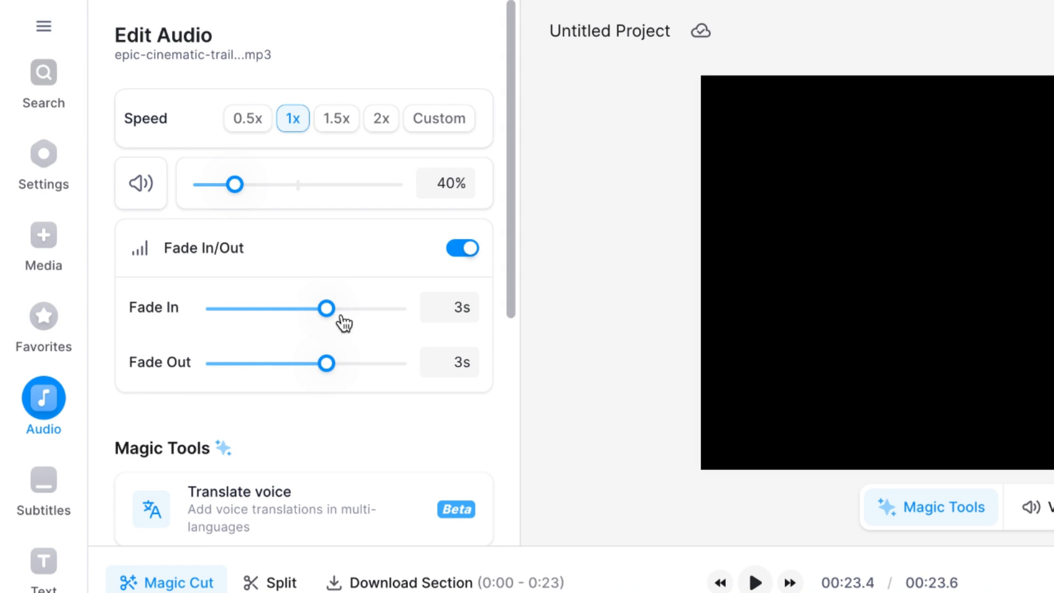
{"action": "left_click_drag", "start_coordinate": [327, 309], "coordinate": [147, 327]}
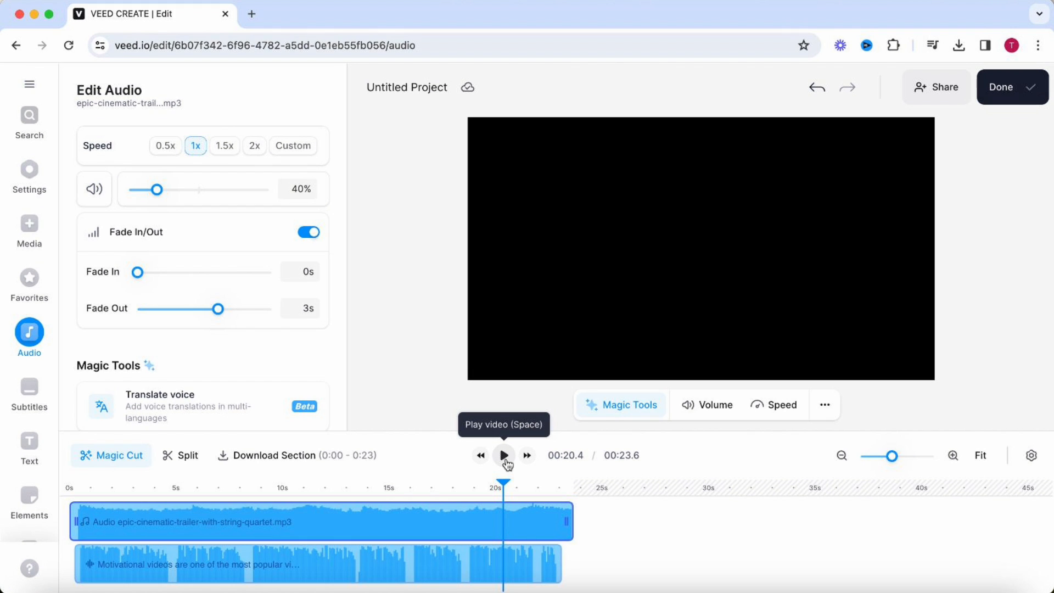
{"action": "left_click", "coordinate": [564, 486]}
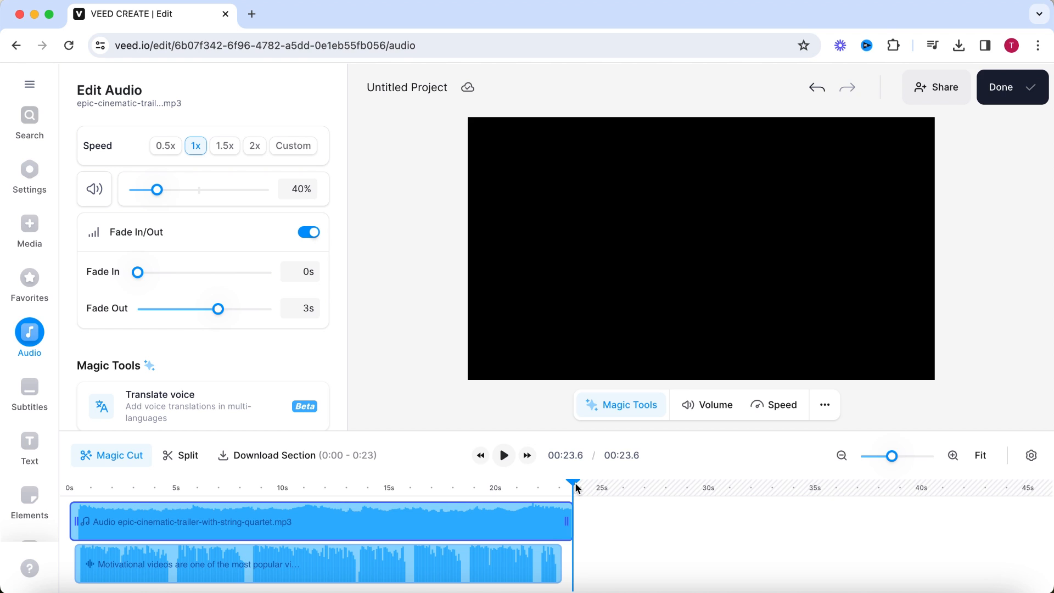
Open the project settings, and load tiktok.com in a new browser tab.
{"action": "left_click", "coordinate": [25, 177]}
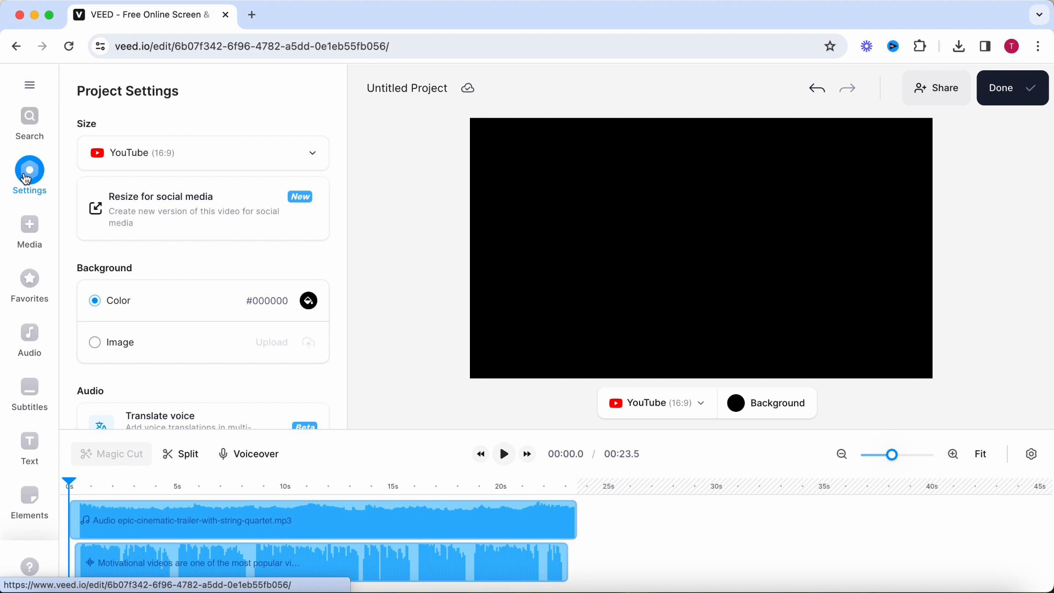
{"action": "left_click", "coordinate": [252, 15]}
{"action": "type", "text": "tiktok.com"}
{"action": "key", "text": "Return"}
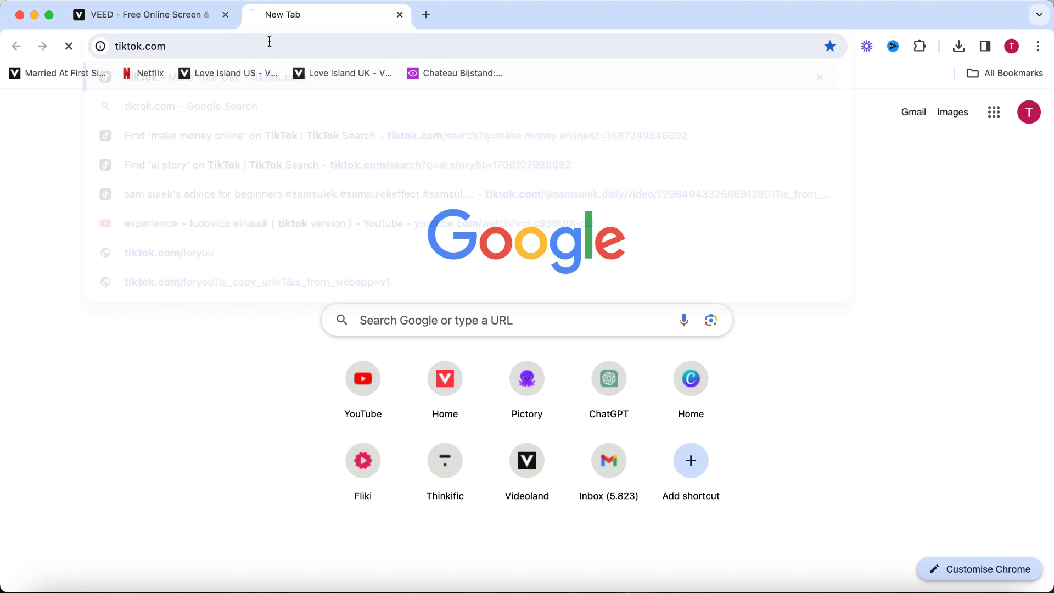
Search TikTok for "motivation" and browse down through the resulting videos.
{"action": "left_click", "coordinate": [480, 94]}
{"action": "type", "text": "motivation"}
{"action": "key", "text": "Return"}
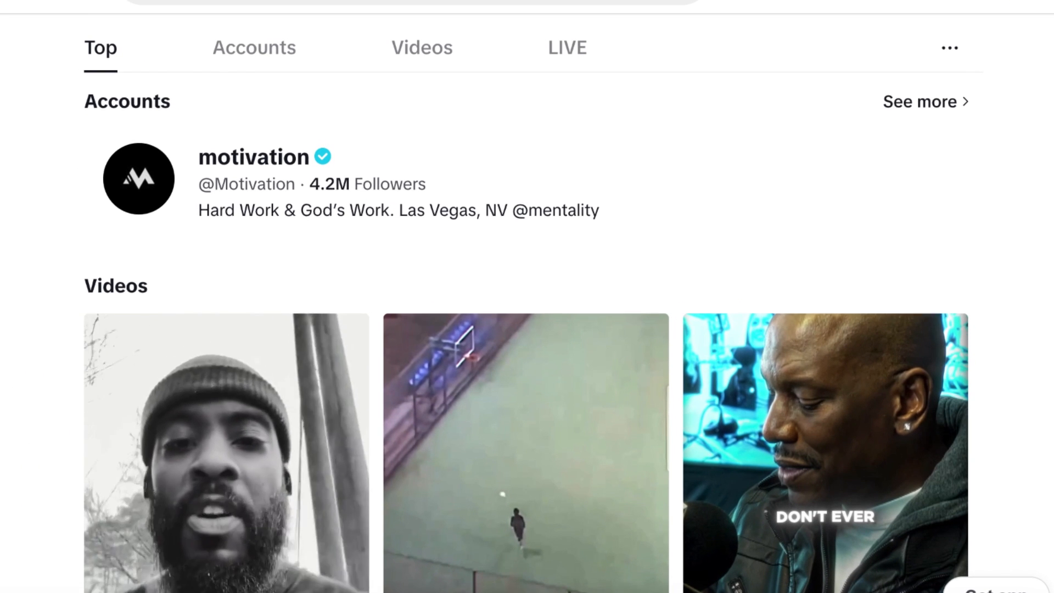
{"action": "scroll", "coordinate": [527, 329], "scroll_direction": "down", "scroll_amount": 10}
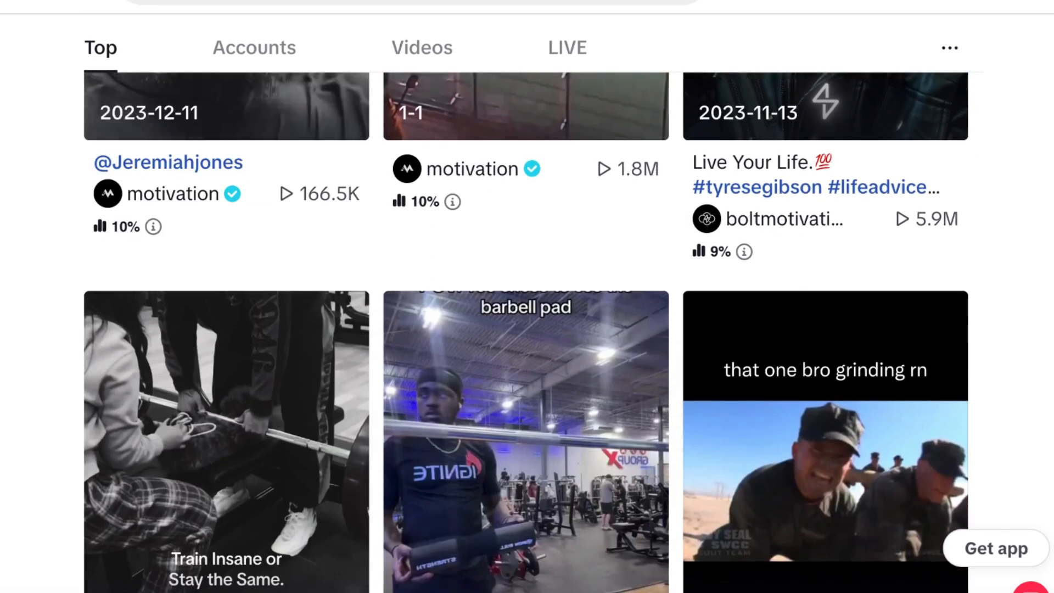
{"action": "scroll", "coordinate": [525, 330], "scroll_direction": "down", "scroll_amount": 3}
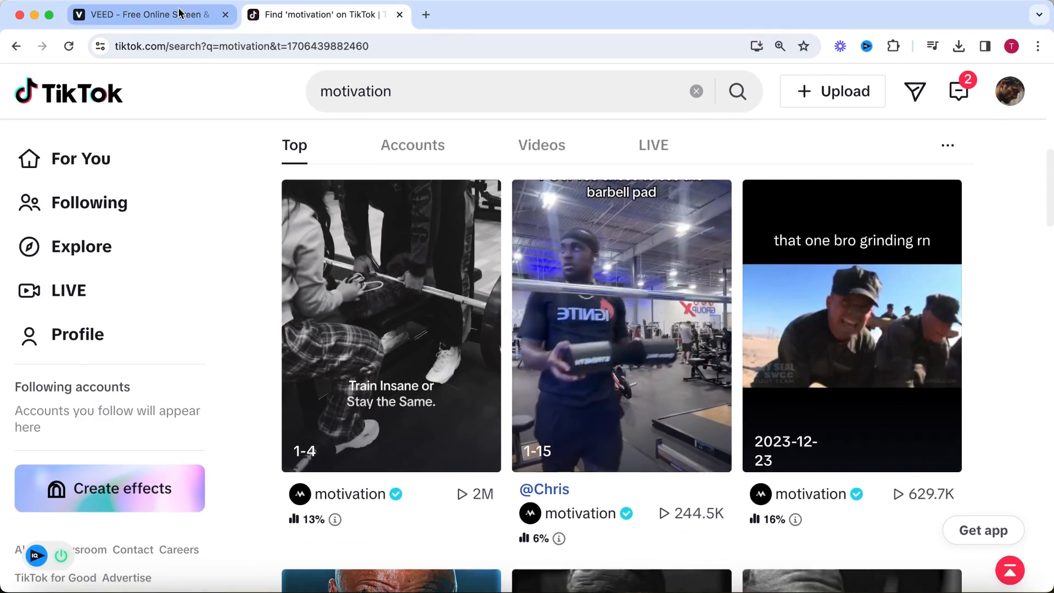
Switch to the VEED project and set up a screen-only media recording that shares the browser tab with the TikTok search.
{"action": "left_click", "coordinate": [179, 12]}
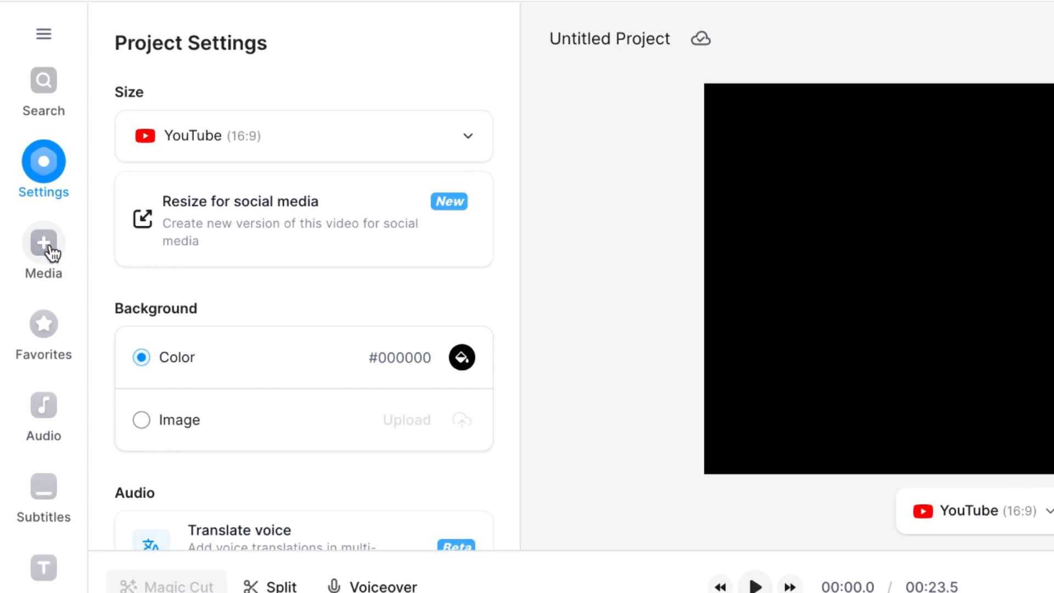
{"action": "left_click", "coordinate": [32, 226]}
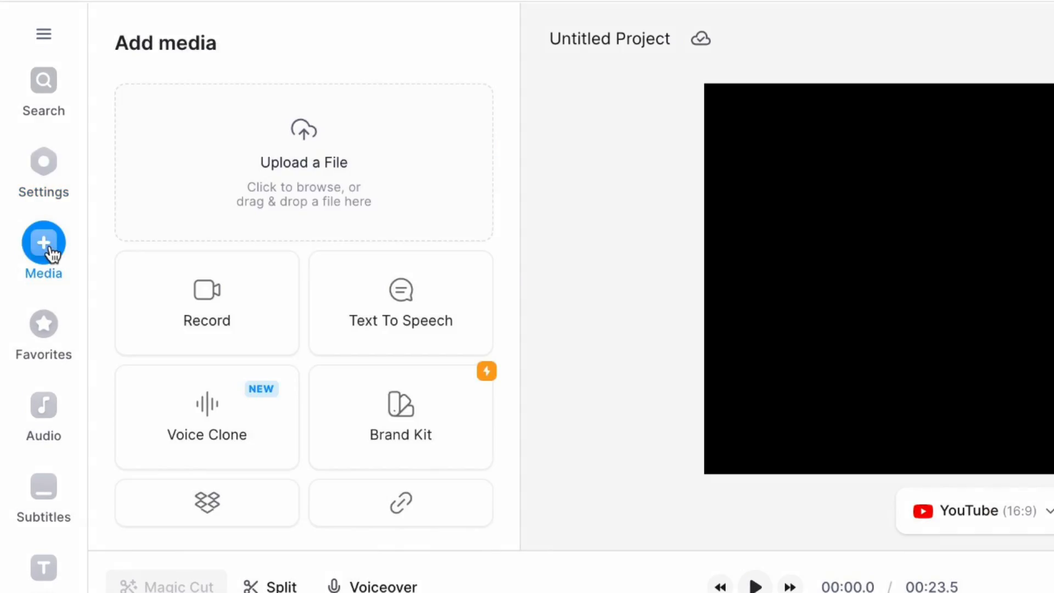
{"action": "left_click", "coordinate": [195, 313]}
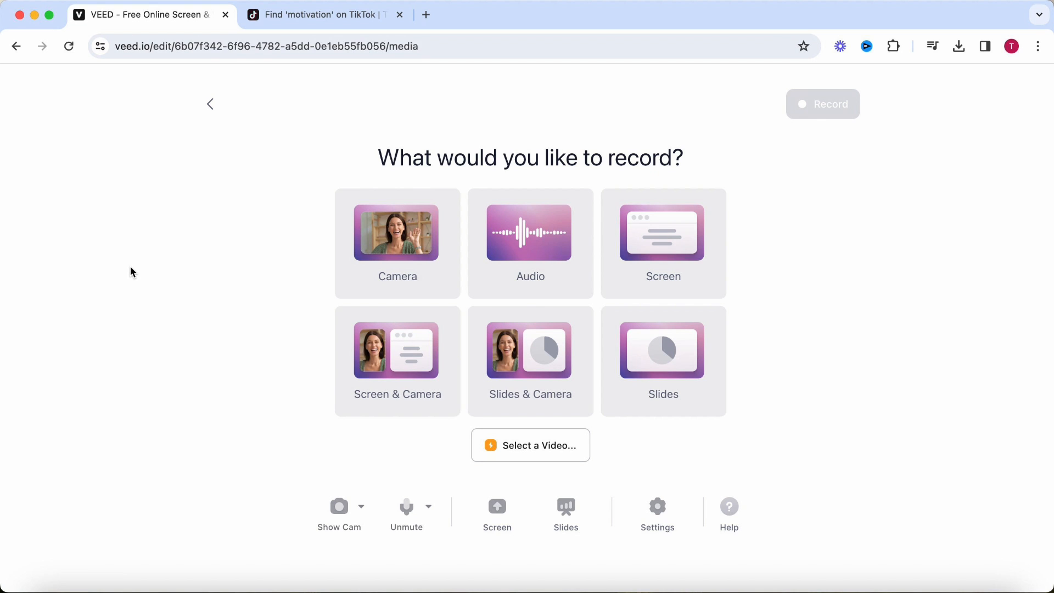
{"action": "left_click", "coordinate": [687, 263]}
{"action": "left_click", "coordinate": [436, 170]}
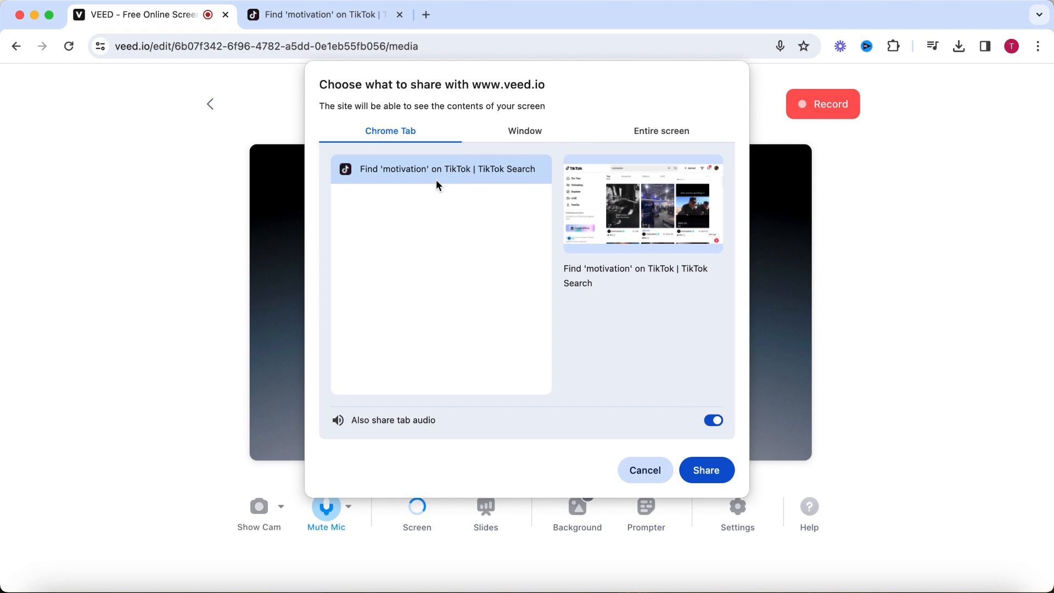
{"action": "left_click", "coordinate": [705, 471]}
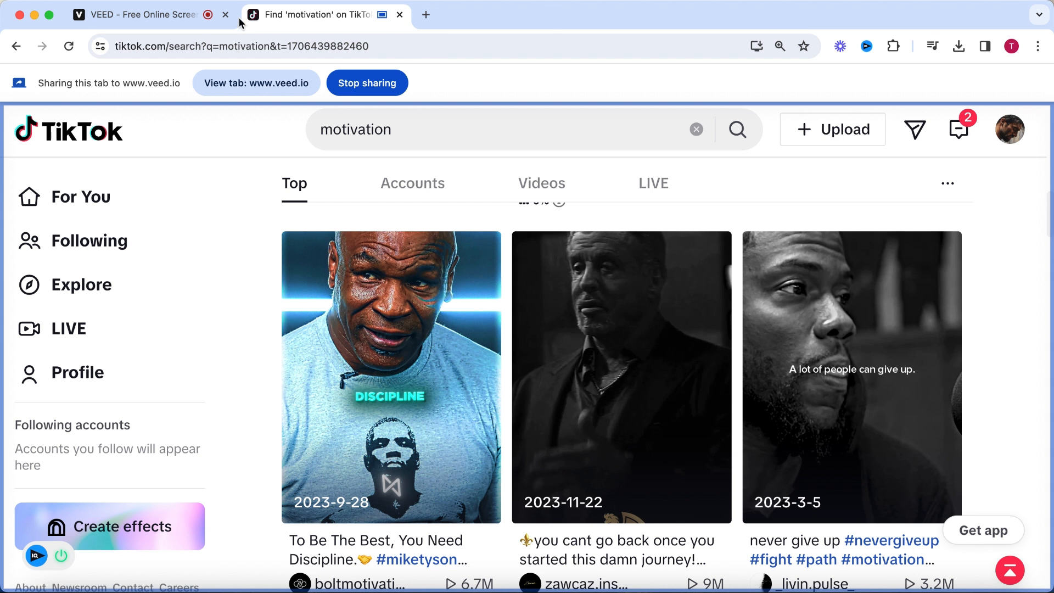
Record about 25 seconds of scrolling through the TikTok motivation results, and add the recording to the project.
{"action": "left_click", "coordinate": [195, 25]}
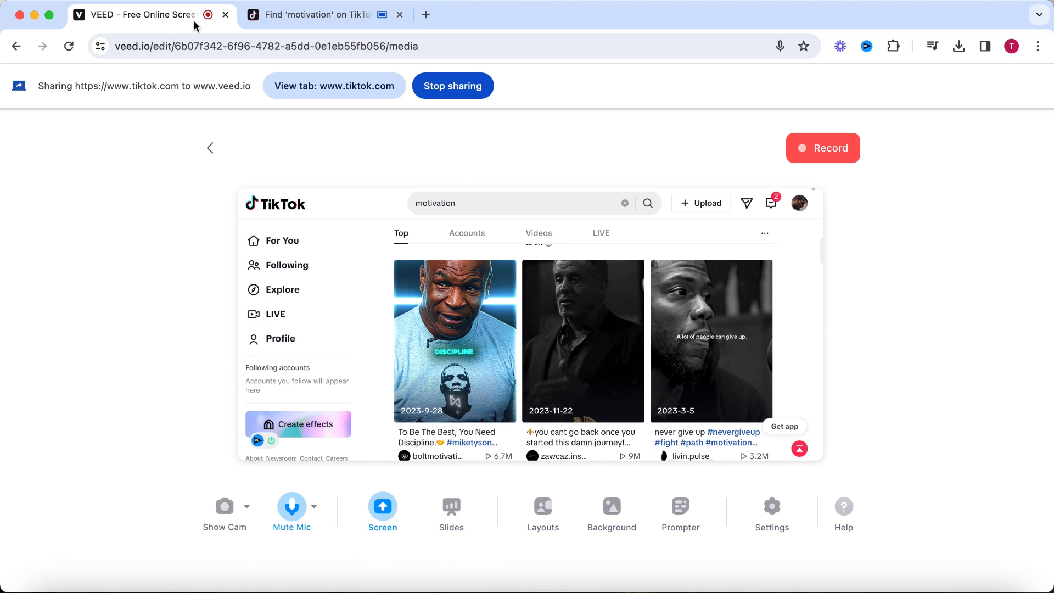
{"action": "left_click", "coordinate": [831, 148]}
{"action": "left_click", "coordinate": [324, 15]}
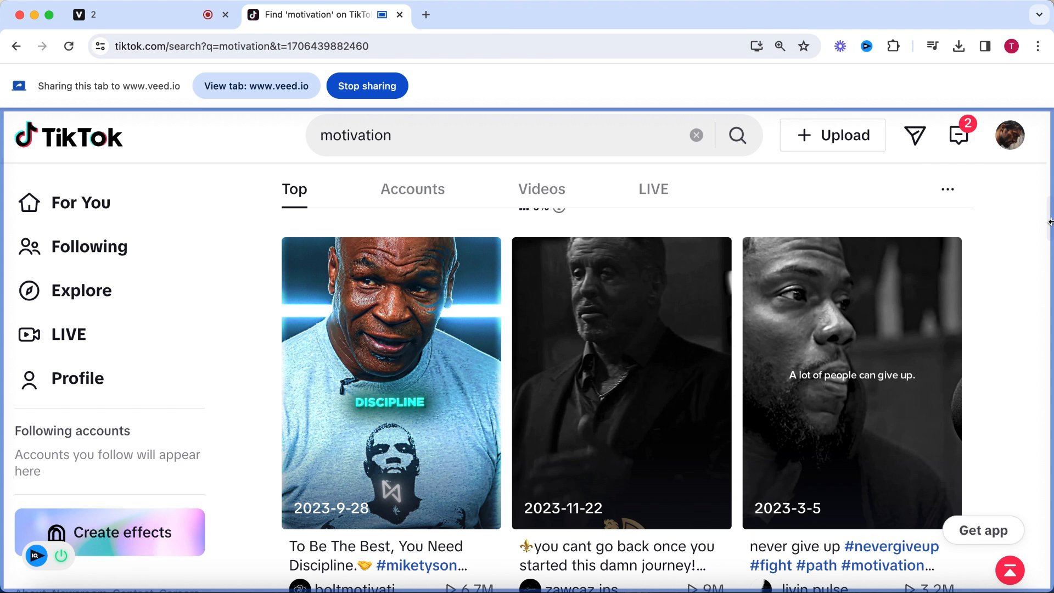
{"action": "left_click_drag", "start_coordinate": [1049, 218], "coordinate": [1049, 312]}
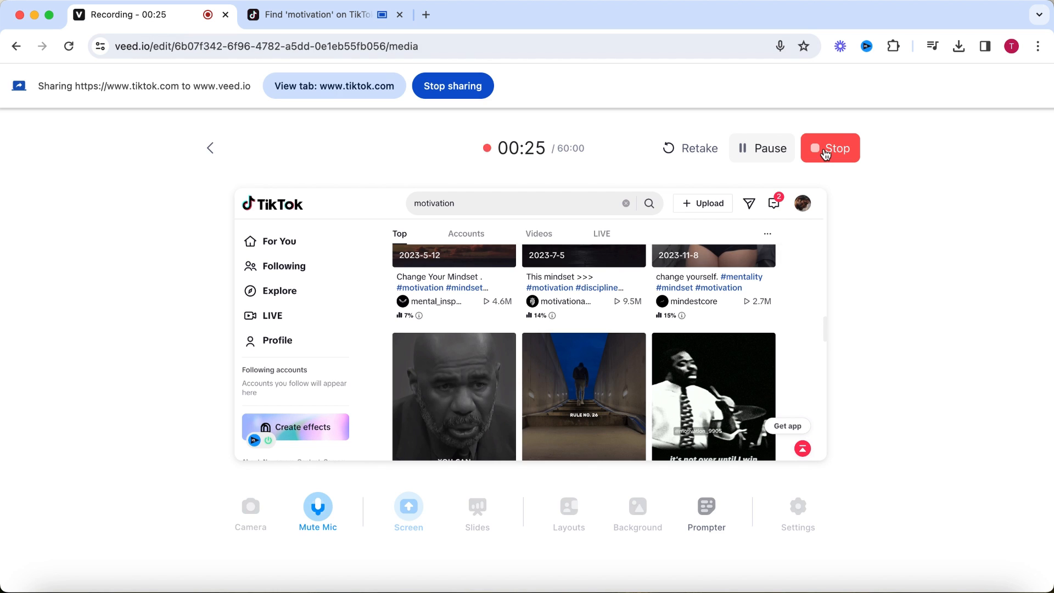
{"action": "left_click", "coordinate": [825, 152]}
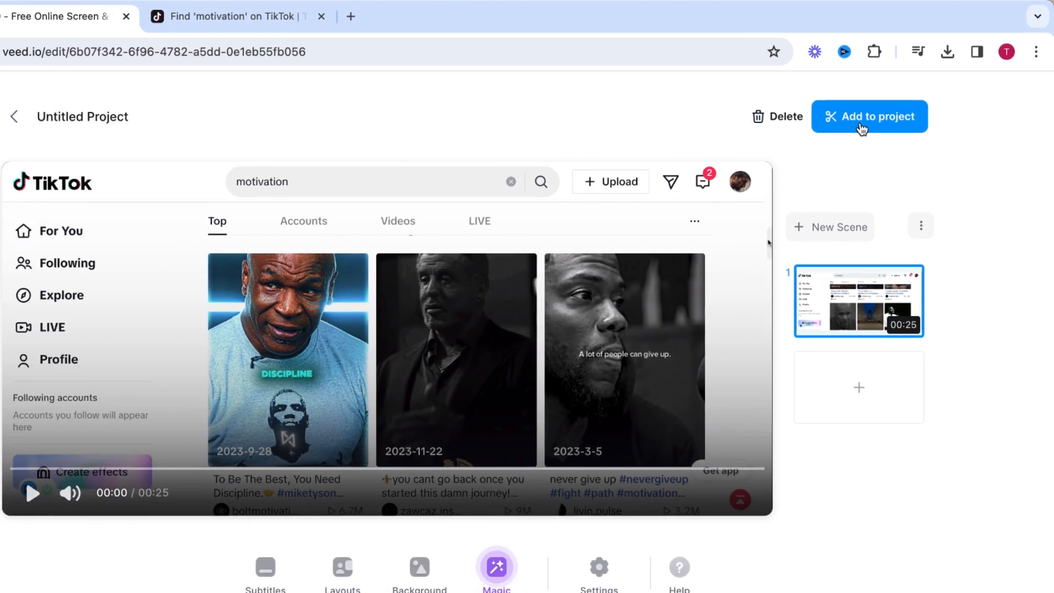
{"action": "left_click", "coordinate": [861, 126]}
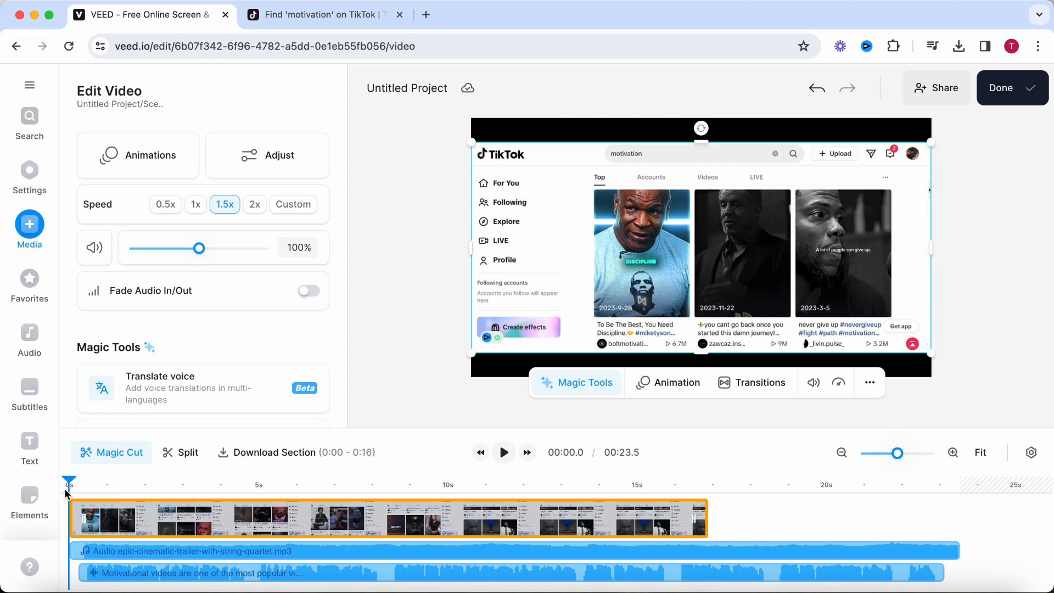
Preview the screen recording, and apply the 3D Sway loop animation to it with a speed of 16.88 s.
{"action": "left_click", "coordinate": [503, 453]}
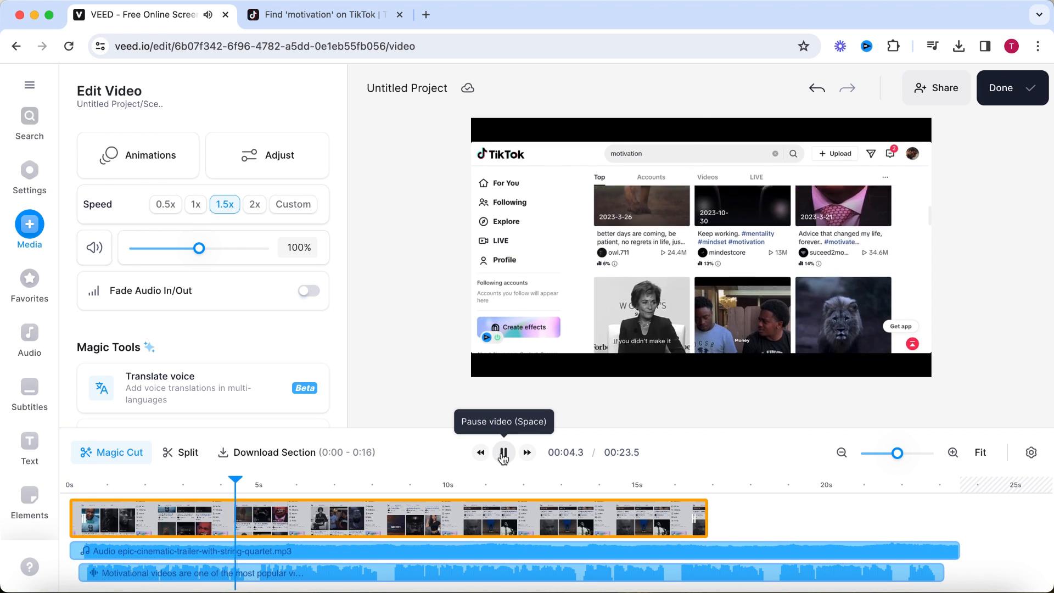
{"action": "left_click", "coordinate": [503, 453]}
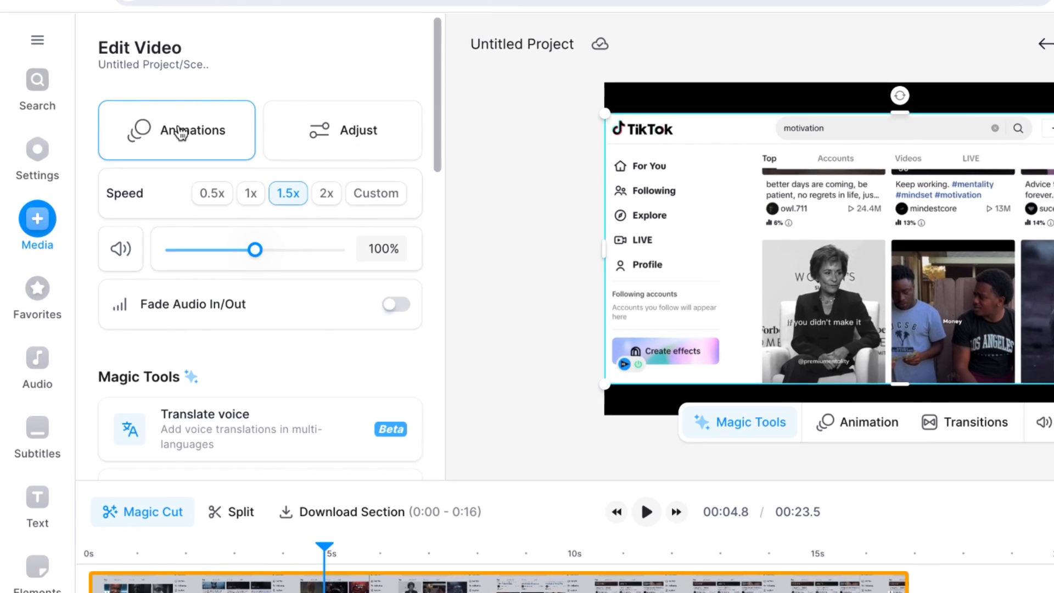
{"action": "left_click", "coordinate": [141, 156]}
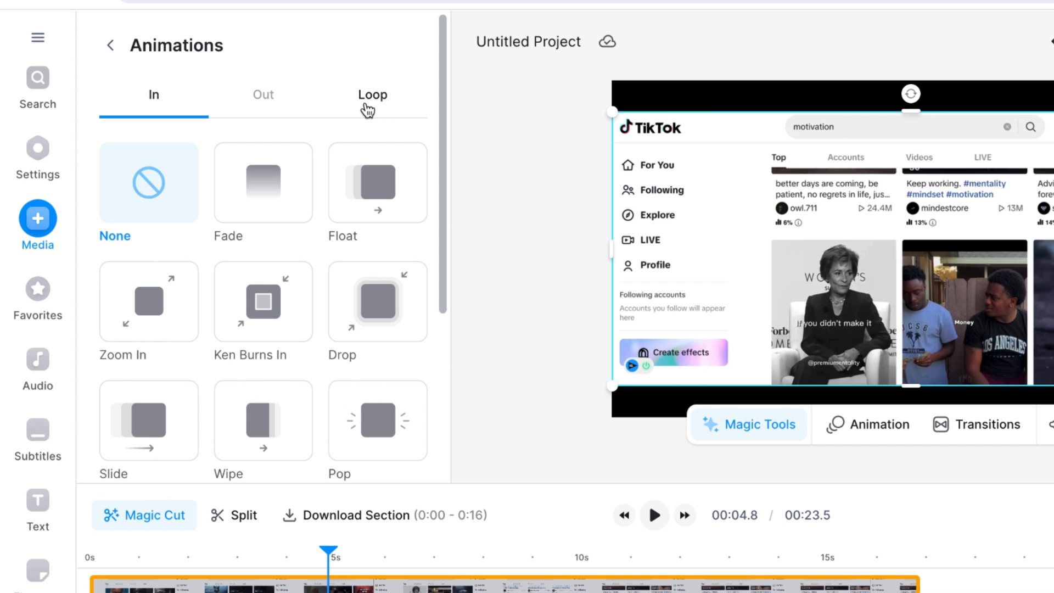
{"action": "left_click", "coordinate": [368, 109]}
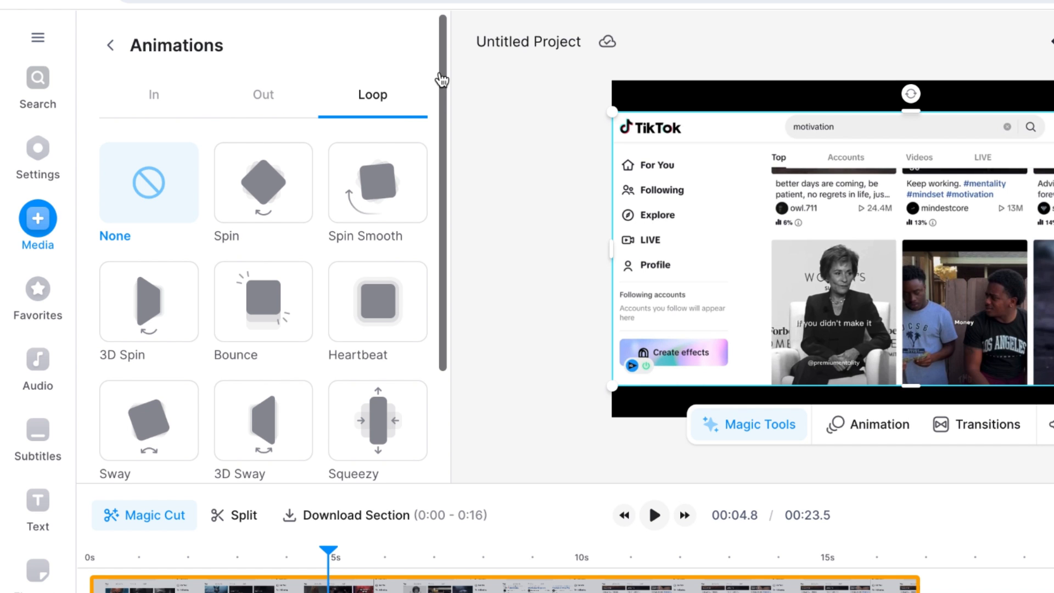
{"action": "left_click_drag", "start_coordinate": [442, 79], "coordinate": [438, 192]}
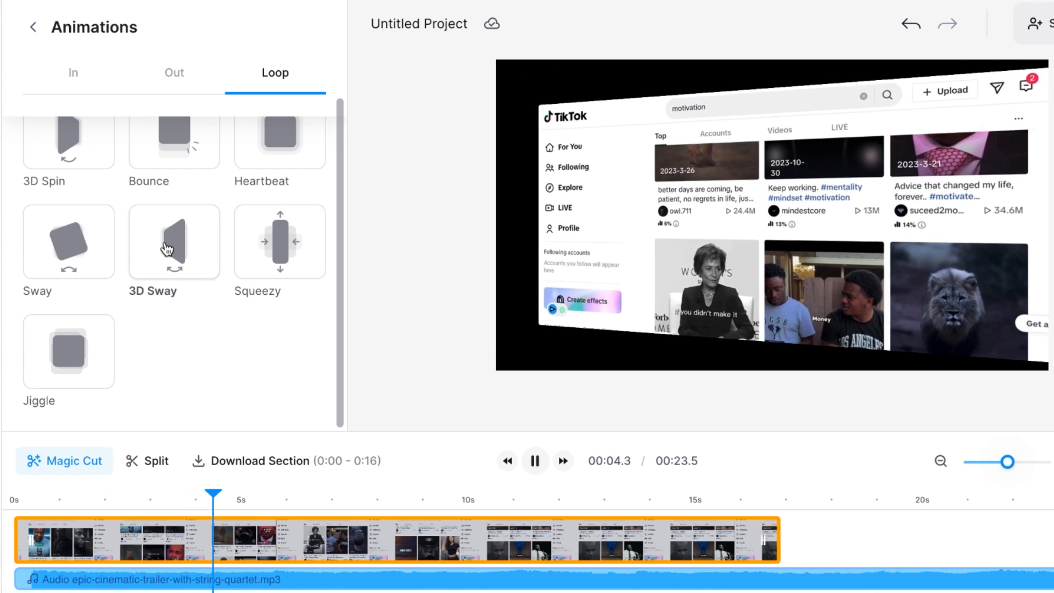
{"action": "left_click", "coordinate": [167, 250]}
{"action": "left_click_drag", "start_coordinate": [125, 340], "coordinate": [262, 344]}
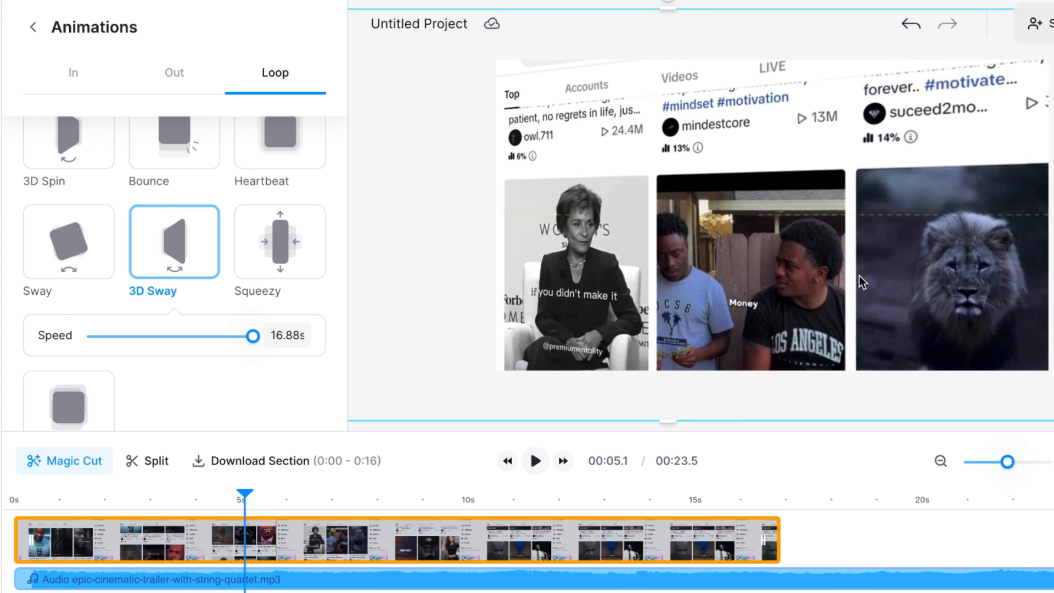
Trim the end of the screen recording clip to 4.8 s, and play the timeline to check the cut.
{"action": "left_click", "coordinate": [233, 498]}
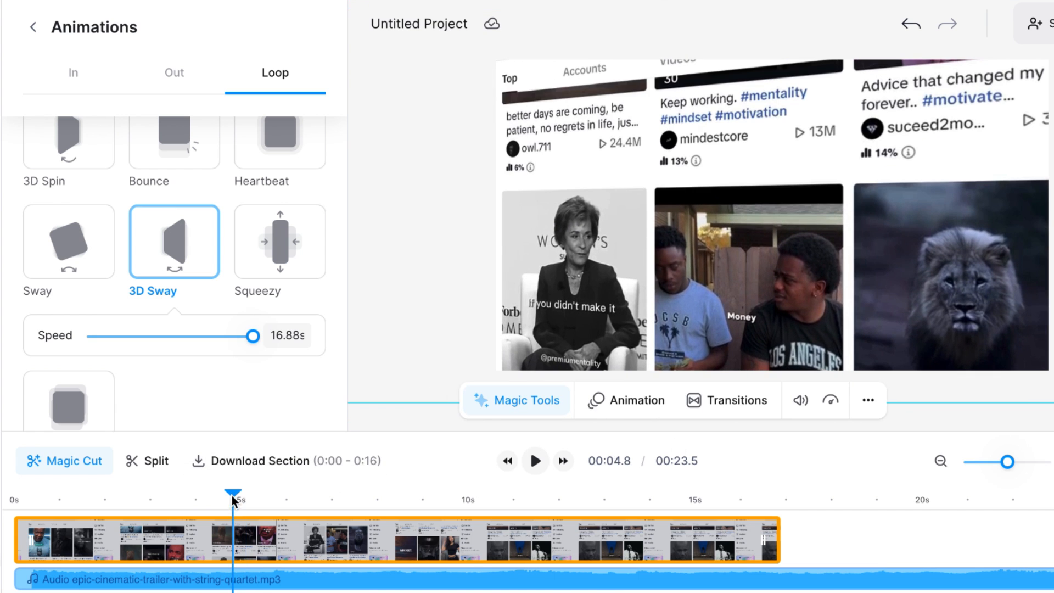
{"action": "left_click_drag", "start_coordinate": [765, 539], "coordinate": [231, 538]}
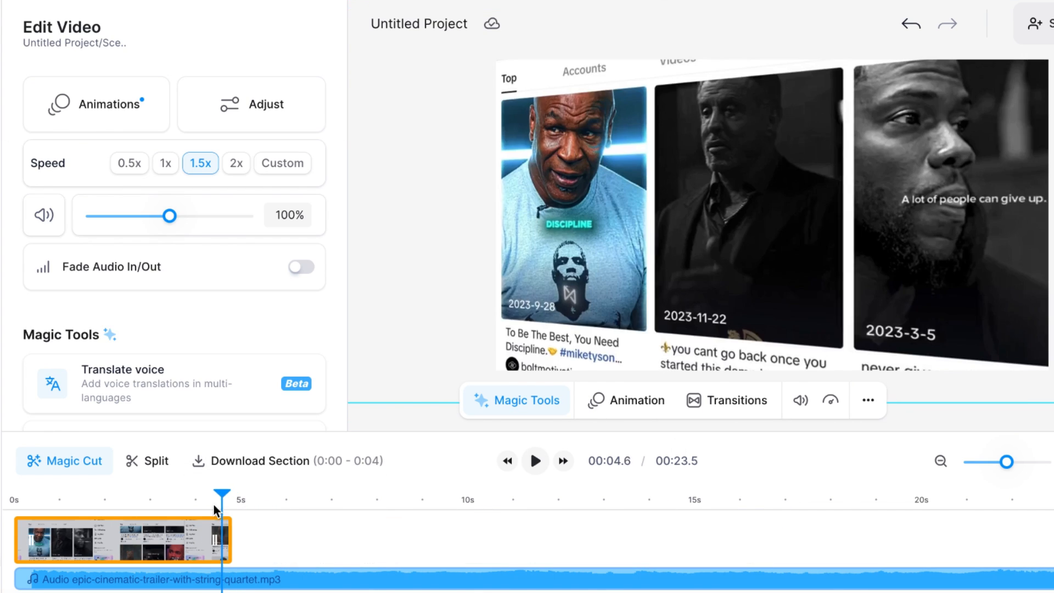
{"action": "left_click", "coordinate": [535, 460]}
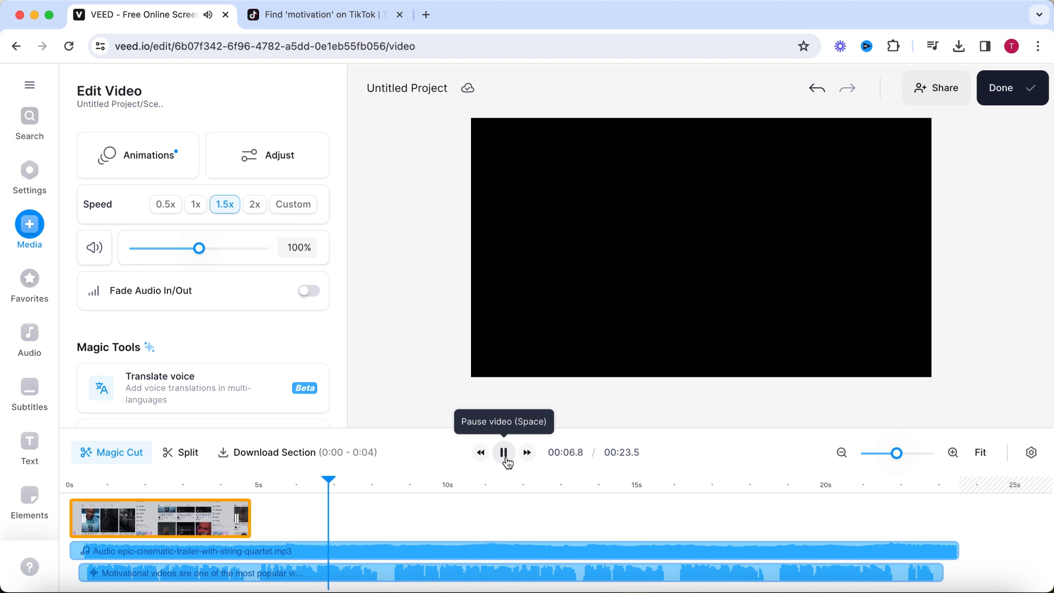
{"action": "left_click", "coordinate": [505, 461]}
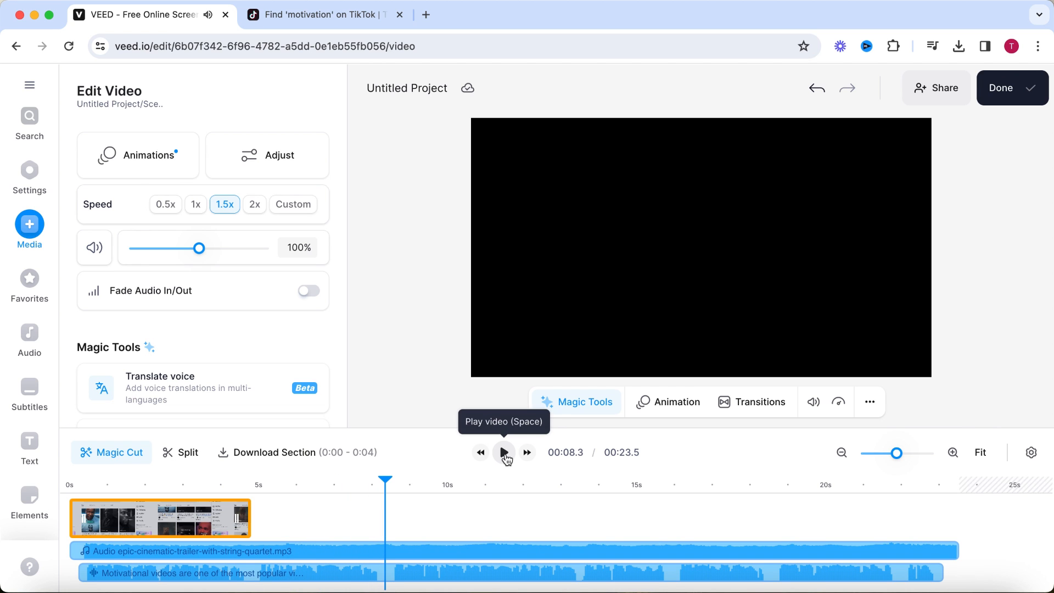
Capture a screenshot of the Motivational Zone TikTok profile header, and place it in the VEED timeline right after the recording, starting at 4.8 s.
{"action": "left_click", "coordinate": [321, 14]}
{"action": "key", "text": "super+shift+4"}
{"action": "left_click_drag", "start_coordinate": [212, 123], "coordinate": [648, 404]}
{"action": "left_click", "coordinate": [170, 21]}
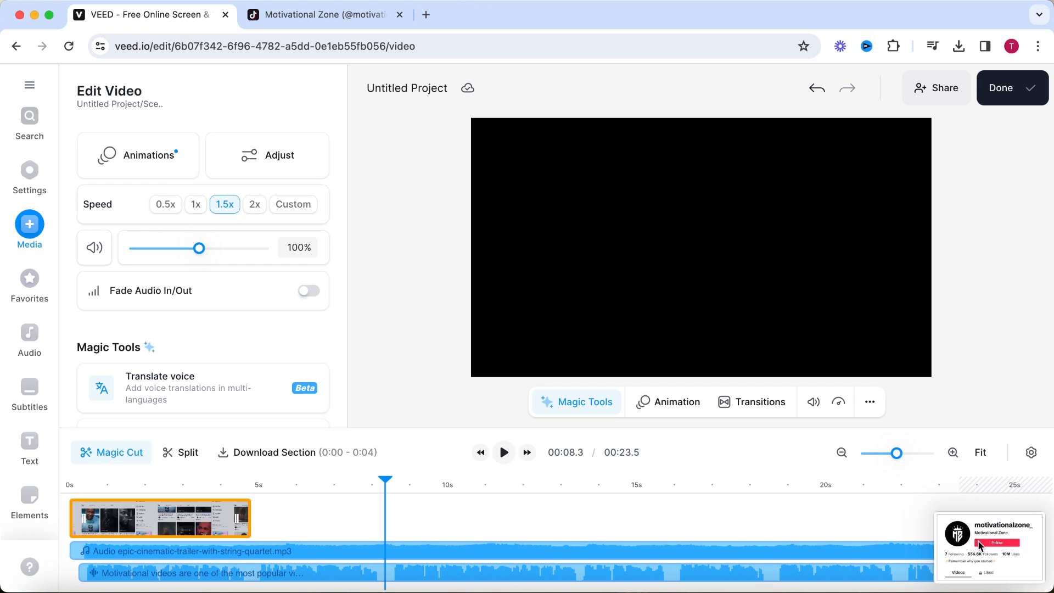
{"action": "left_click_drag", "start_coordinate": [988, 547], "coordinate": [406, 297]}
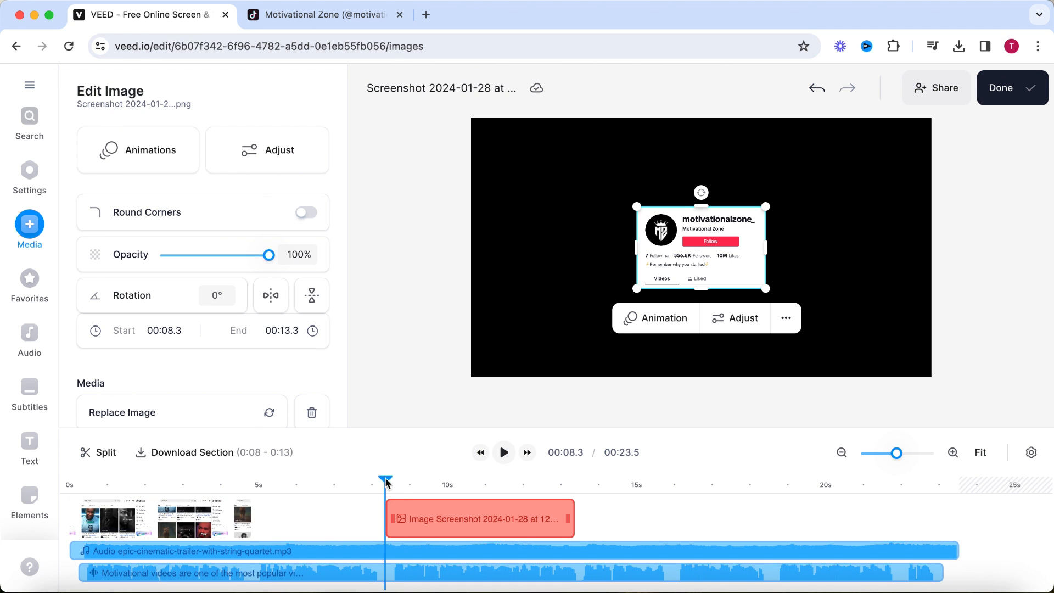
{"action": "left_click_drag", "start_coordinate": [387, 485], "coordinate": [265, 487]}
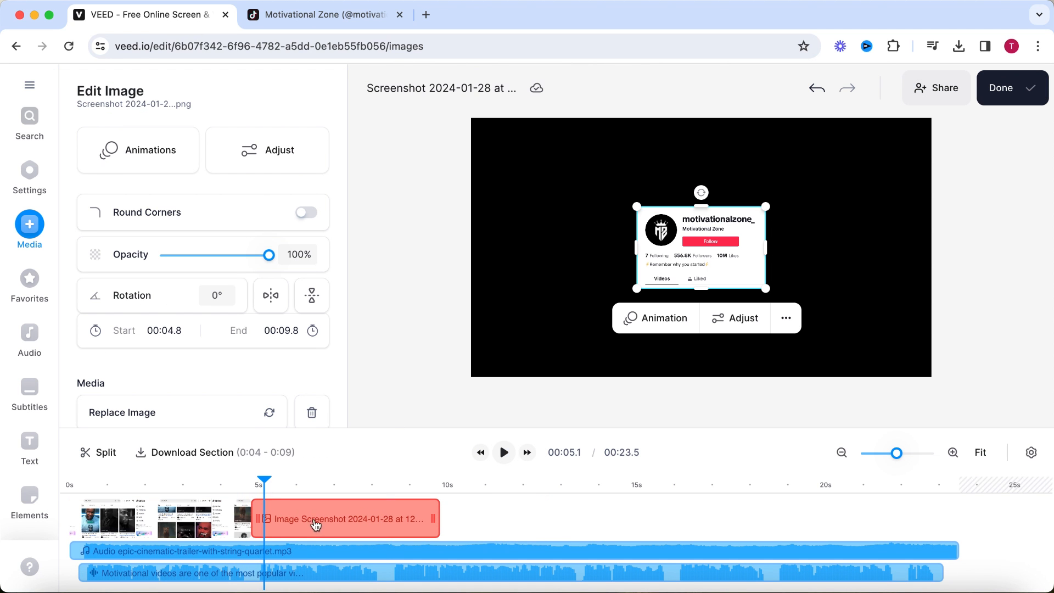
Search Google Images for "grid pattern black" in a new browser tab, and copy the first Freepik black grid image.
{"action": "left_click", "coordinate": [427, 18]}
{"action": "type", "text": "grid pattern black"}
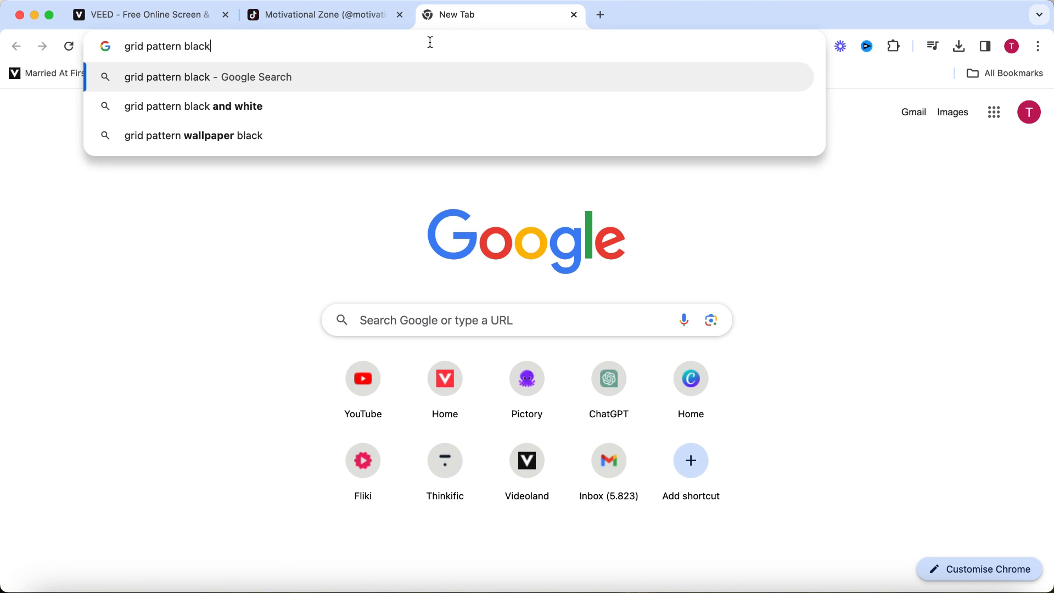
{"action": "key", "text": "Return"}
{"action": "left_click", "coordinate": [158, 144]}
{"action": "left_click", "coordinate": [137, 247]}
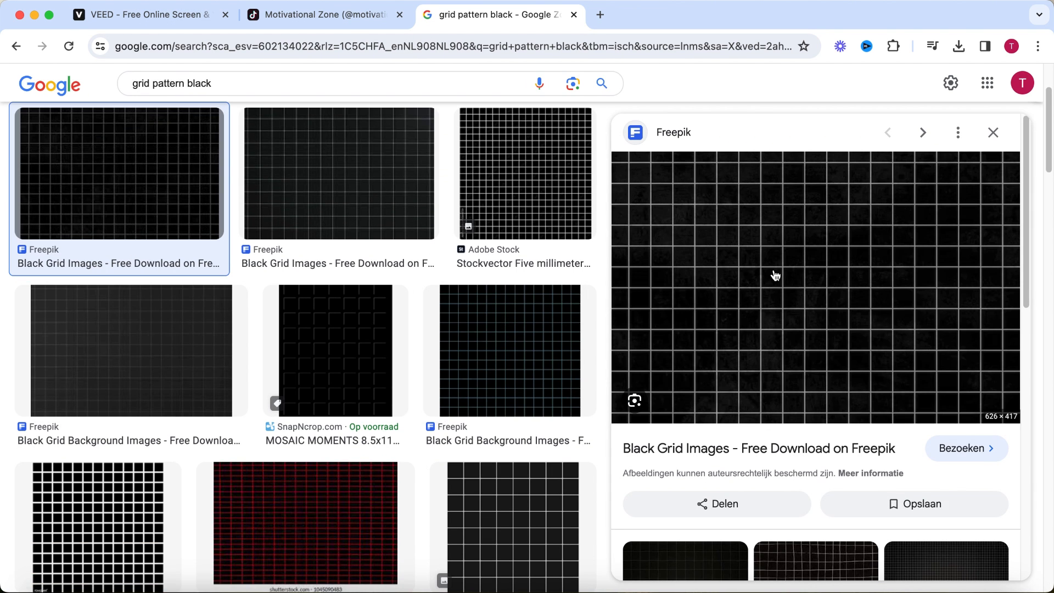
{"action": "right_click", "coordinate": [795, 273]}
{"action": "left_click", "coordinate": [846, 449]}
Paste the grid image into the VEED project and align its clip with the profile screenshot, starting at 4.8 s.
{"action": "left_click", "coordinate": [170, 21]}
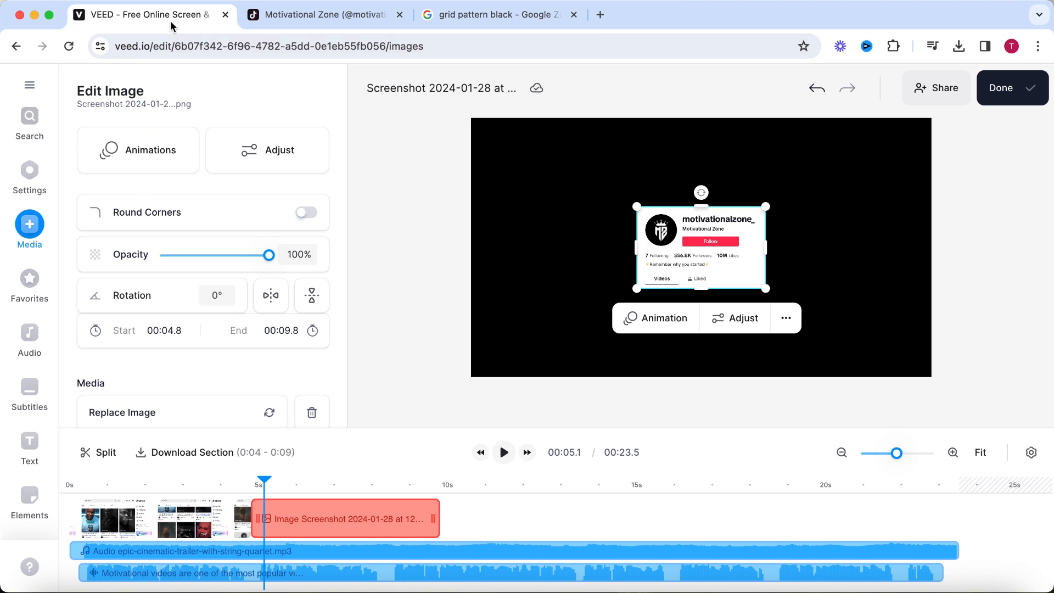
{"action": "key", "text": "super+v"}
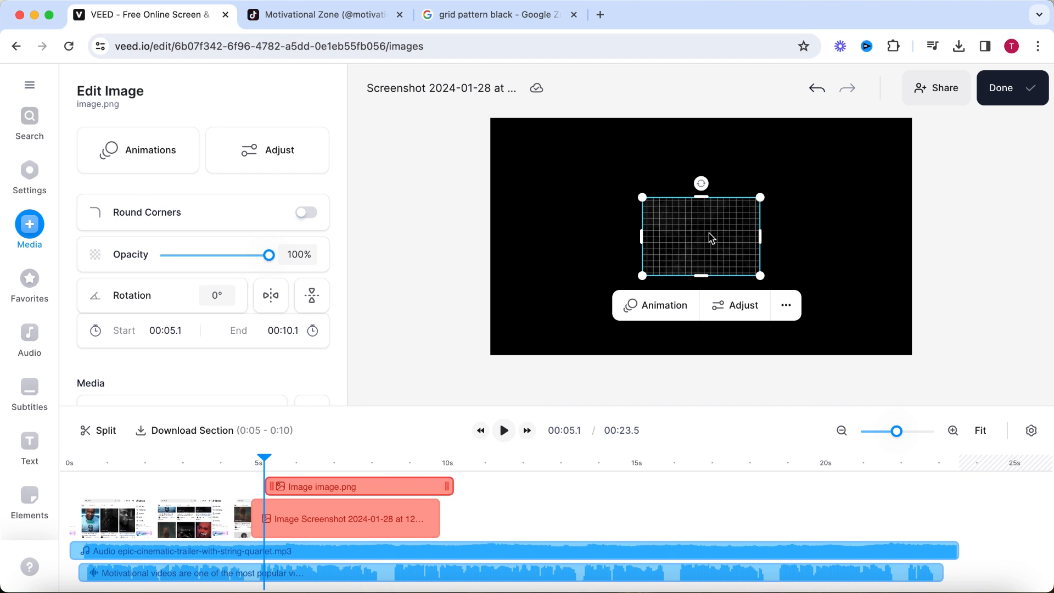
{"action": "left_click_drag", "start_coordinate": [371, 486], "coordinate": [360, 486]}
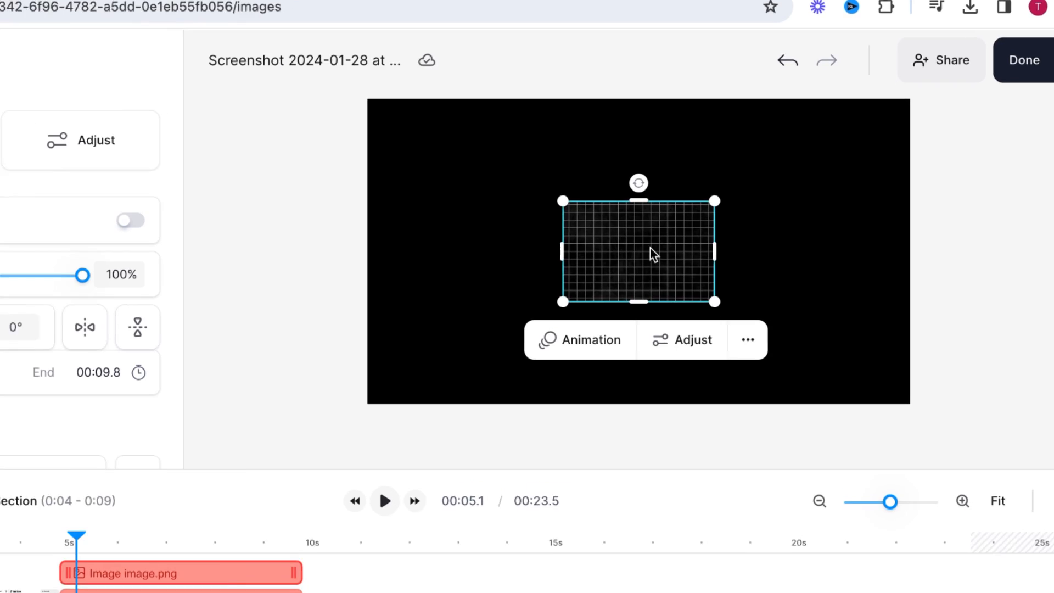
Move the grid image off the centre of the canvas and arrange it behind the profile screenshot.
{"action": "left_click_drag", "start_coordinate": [711, 238], "coordinate": [682, 259]}
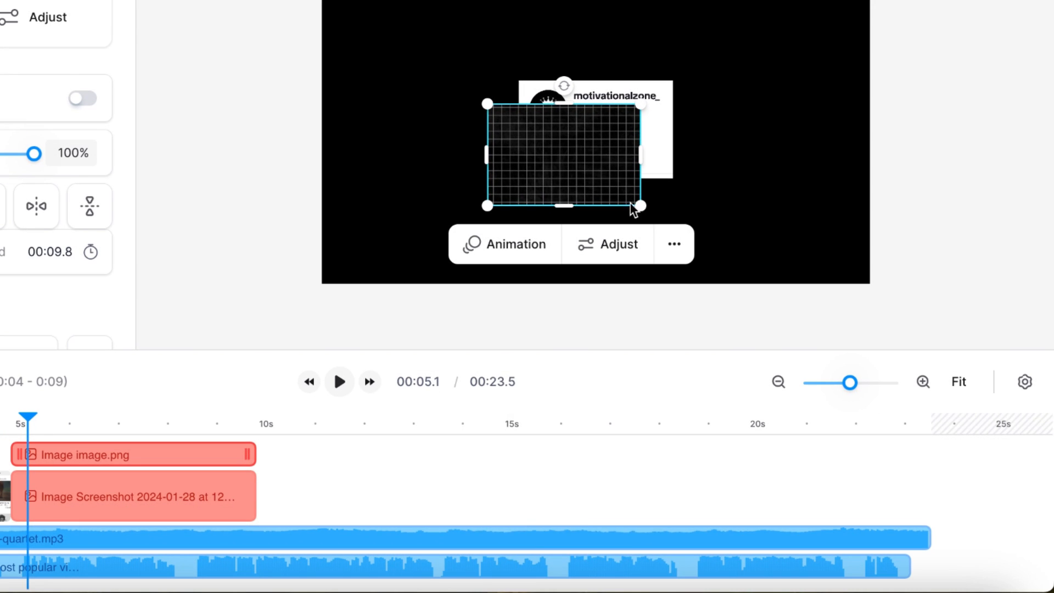
{"action": "left_click", "coordinate": [635, 437]}
{"action": "mouse_move", "coordinate": [664, 493]}
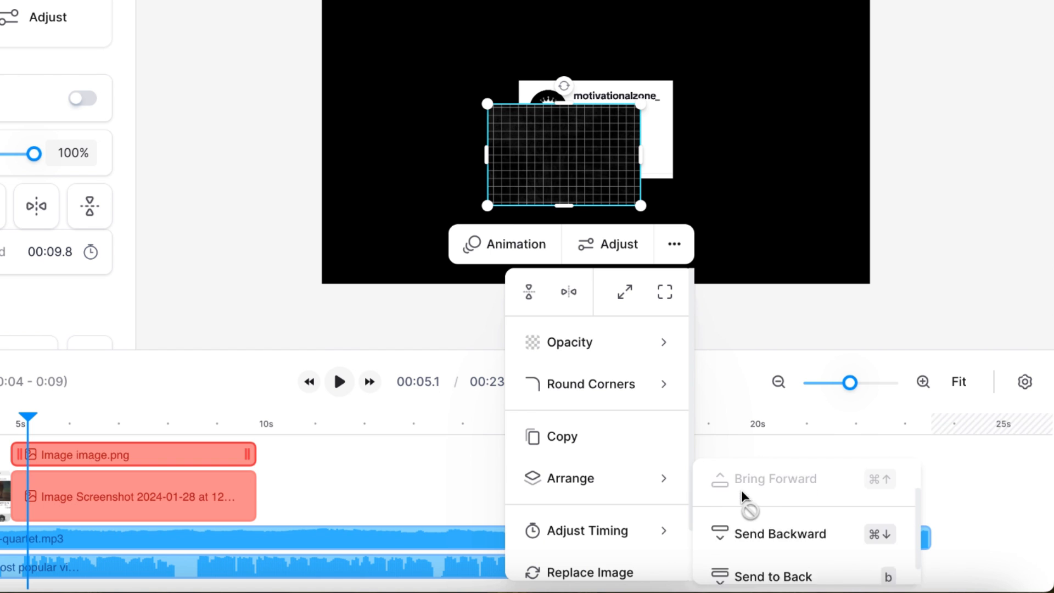
{"action": "scroll", "coordinate": [742, 497], "scroll_direction": "down", "scroll_amount": 1}
{"action": "left_click", "coordinate": [777, 519]}
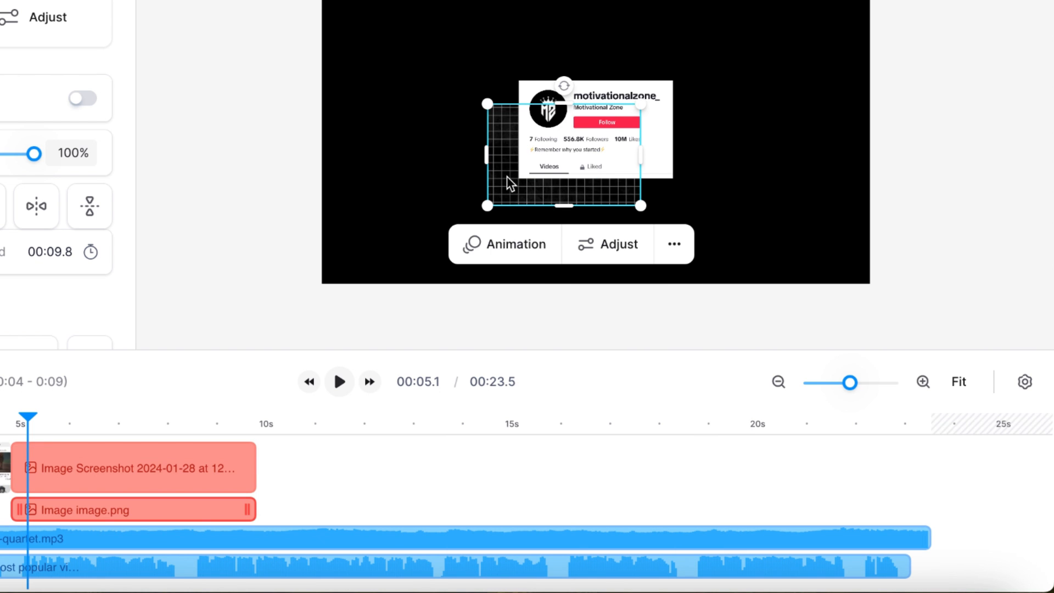
Reposition and enlarge the grid image so it covers the whole canvas behind the profile screenshot, slightly overlapping the frame edges.
{"action": "left_click_drag", "start_coordinate": [506, 176], "coordinate": [340, 255]}
{"action": "left_click_drag", "start_coordinate": [475, 182], "coordinate": [920, 0]}
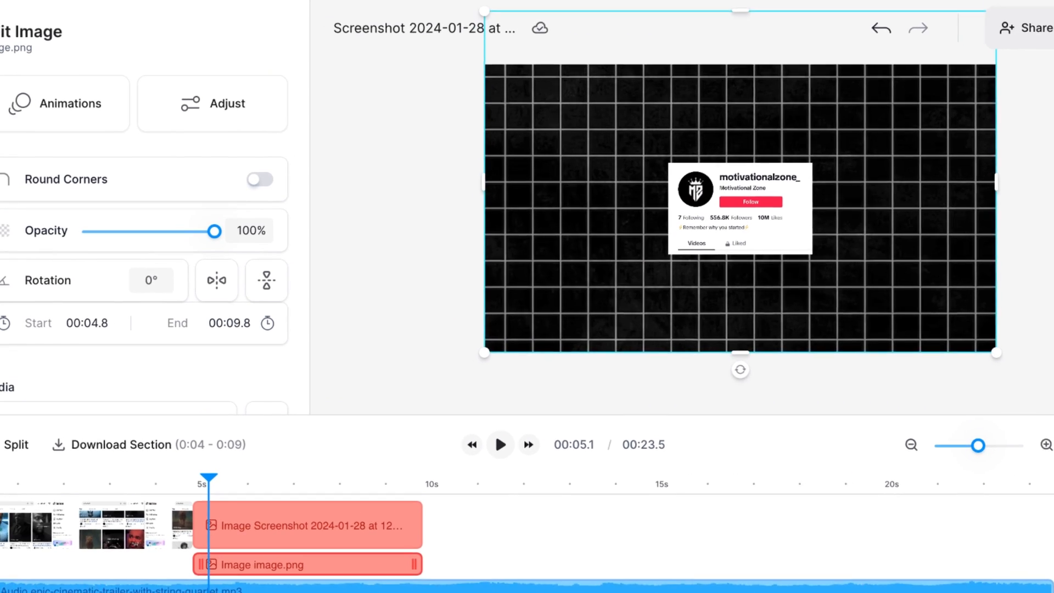
{"action": "left_click_drag", "start_coordinate": [997, 11], "coordinate": [1024, 0]}
{"action": "left_click_drag", "start_coordinate": [907, 184], "coordinate": [897, 220]}
Apply a looping 3D Sway animation with a 12 s speed to the grid image, and extend its clip to the end of the narration.
{"action": "left_click", "coordinate": [83, 104]}
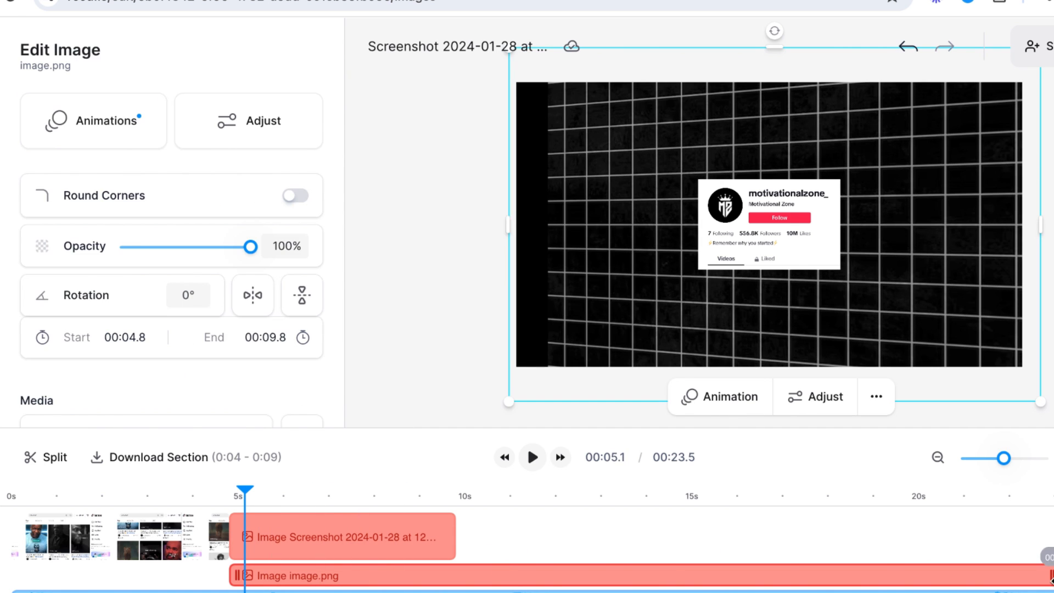
{"action": "left_click", "coordinate": [106, 115]}
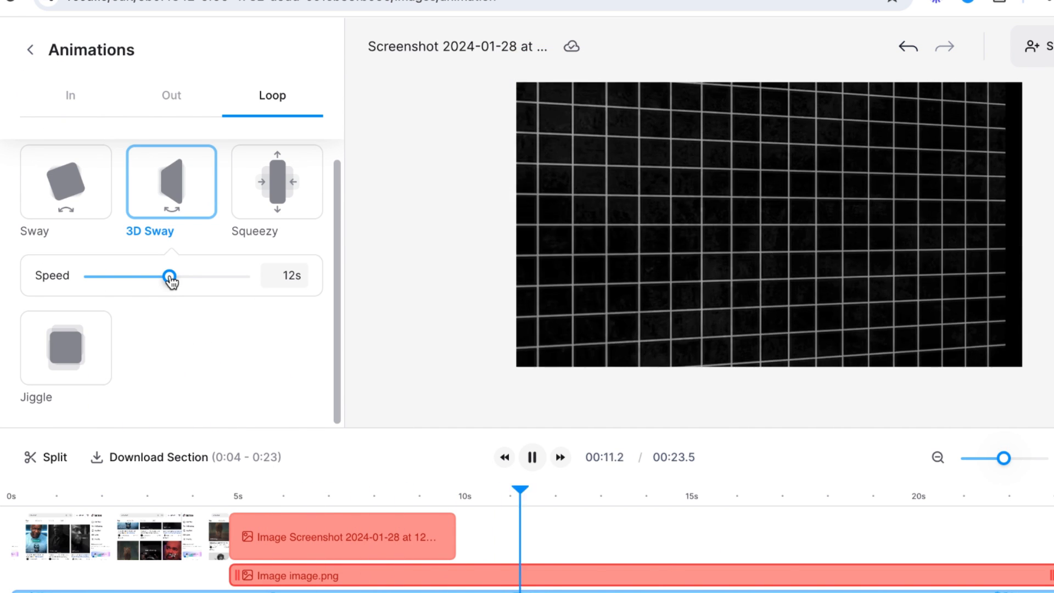
{"action": "left_click", "coordinate": [438, 284]}
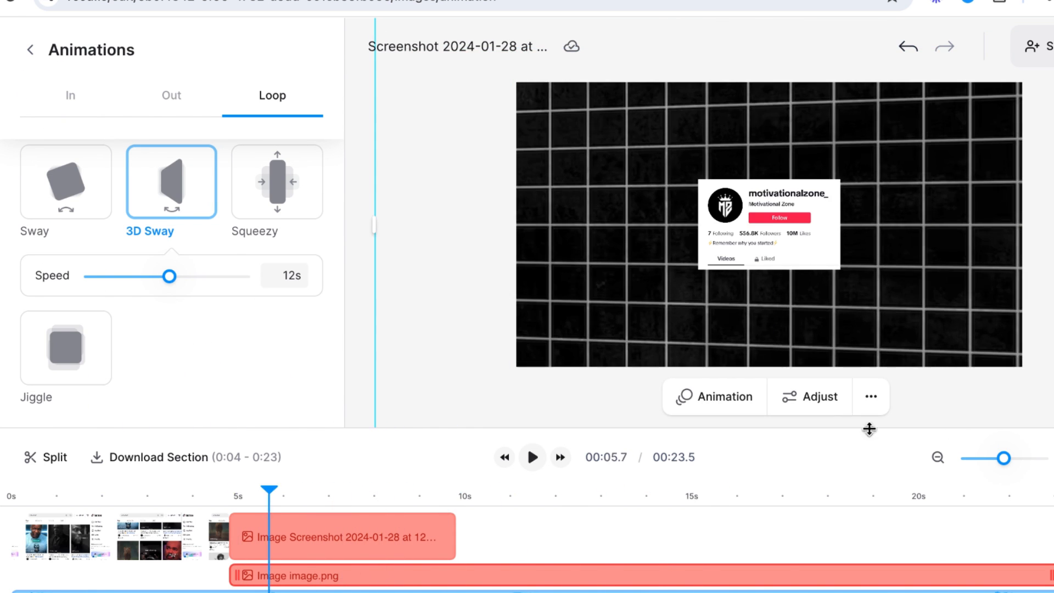
Lower the grid image's opacity to 20%.
{"action": "left_click", "coordinate": [873, 329]}
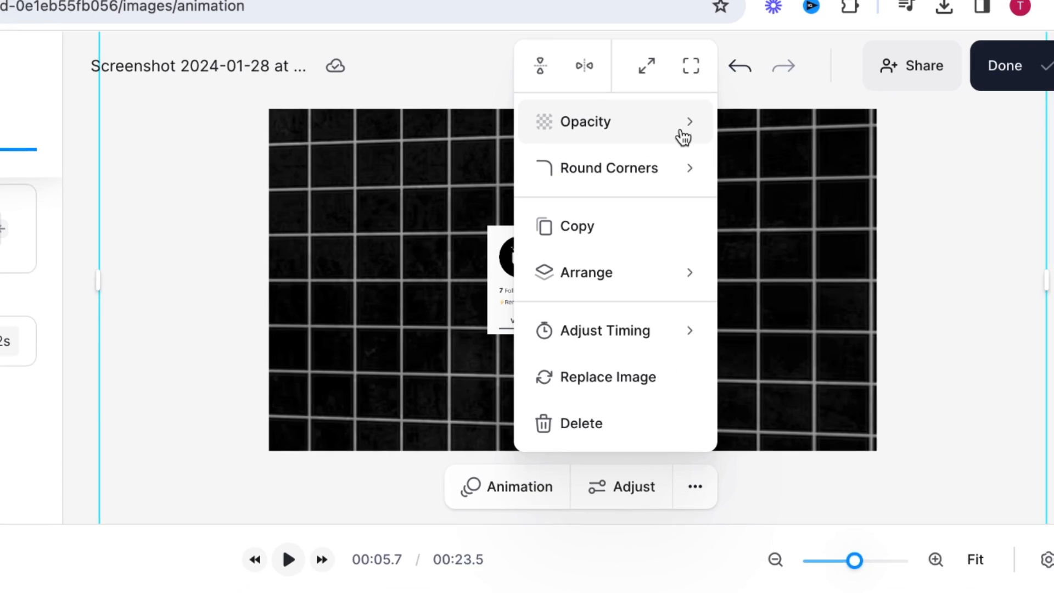
{"action": "left_click", "coordinate": [684, 137]}
{"action": "left_click_drag", "start_coordinate": [866, 127], "coordinate": [810, 138]}
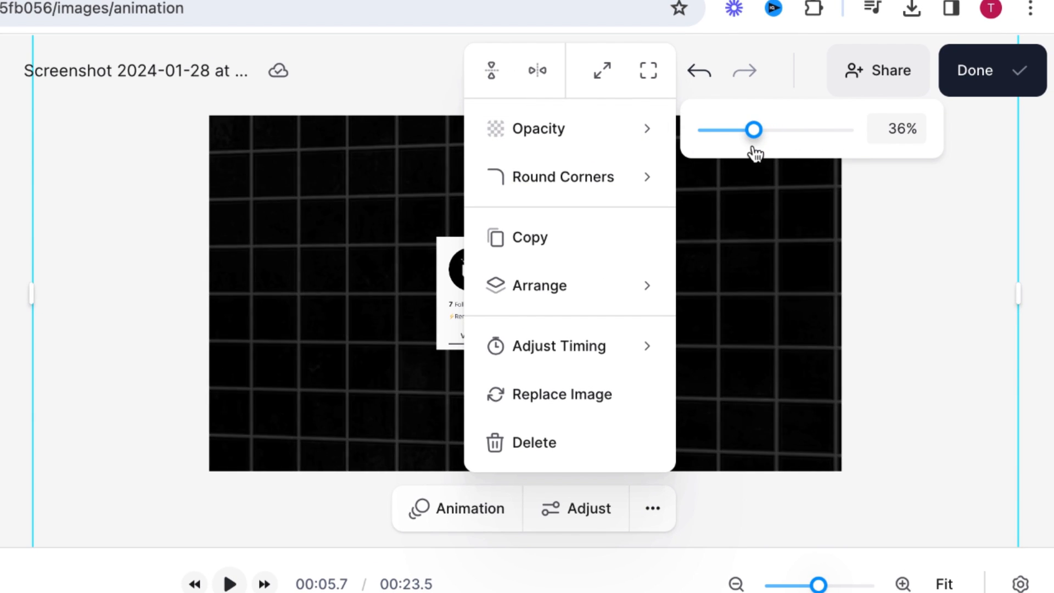
{"action": "left_click_drag", "start_coordinate": [731, 154], "coordinate": [727, 154]}
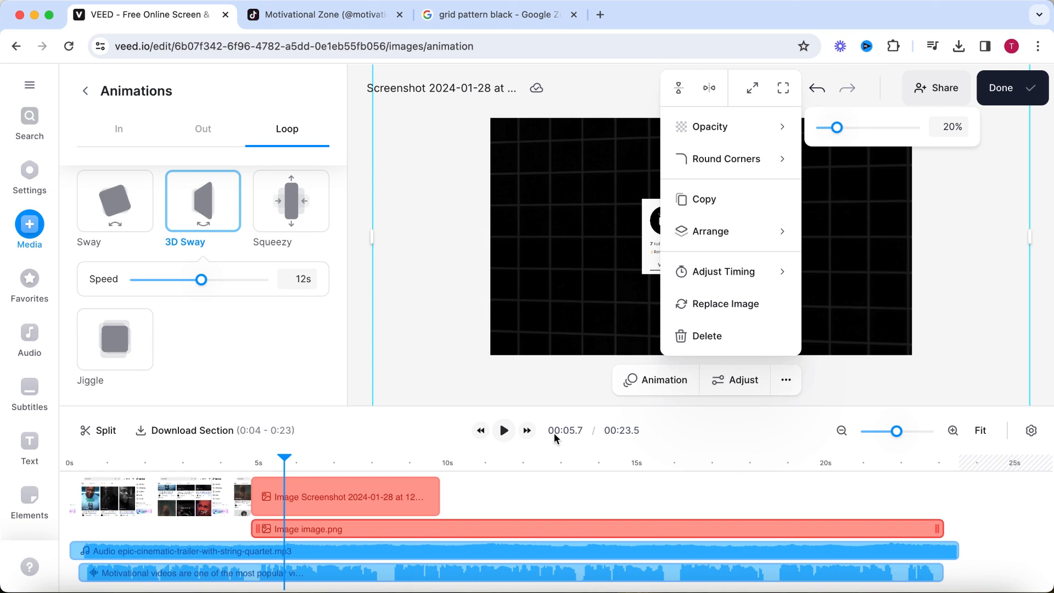
Enlarge the profile screenshot to a little over half the canvas width and centre it over the grid.
{"action": "left_click", "coordinate": [286, 461]}
{"action": "left_click_drag", "start_coordinate": [286, 466], "coordinate": [388, 472]}
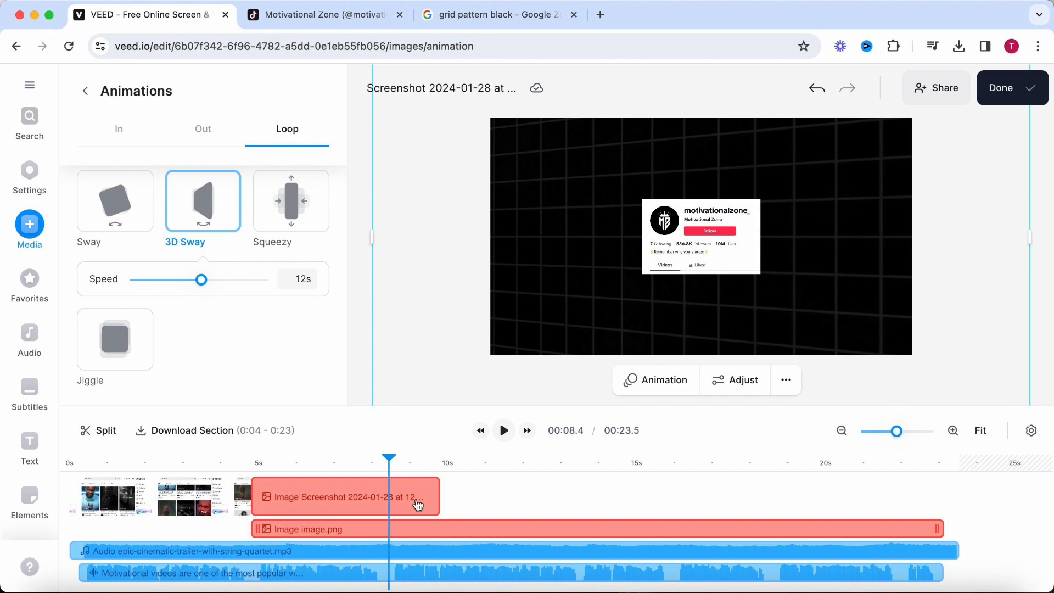
{"action": "left_click", "coordinate": [419, 505]}
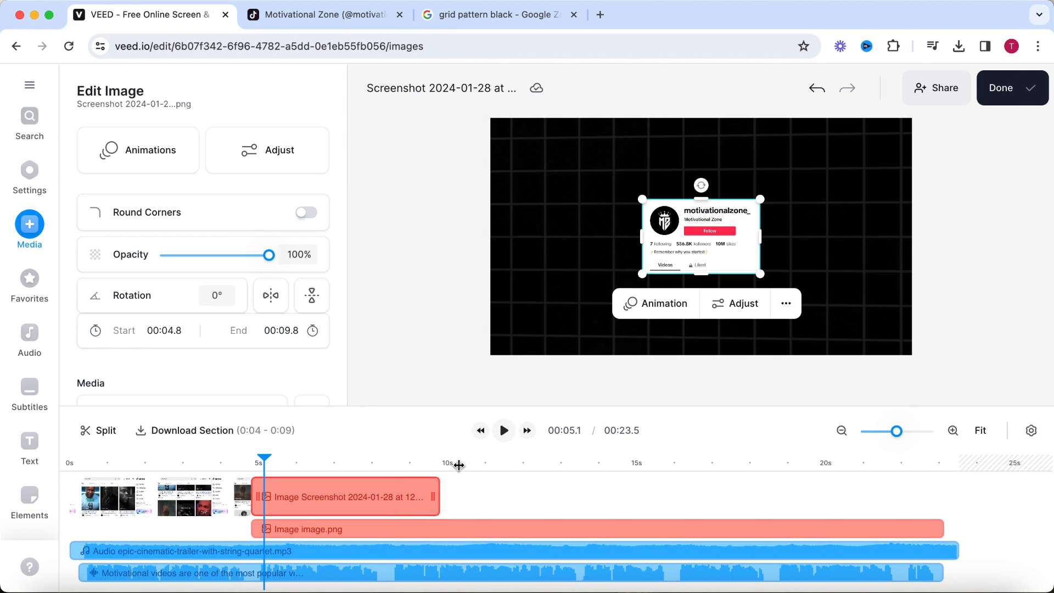
{"action": "left_click_drag", "start_coordinate": [643, 274], "coordinate": [502, 365]}
{"action": "left_click_drag", "start_coordinate": [609, 291], "coordinate": [670, 253]}
Give the profile screenshot an upward Slide entrance animation lasting 0.6 s, and preview it from just before the clip.
{"action": "left_click_drag", "start_coordinate": [260, 462], "coordinate": [253, 464]}
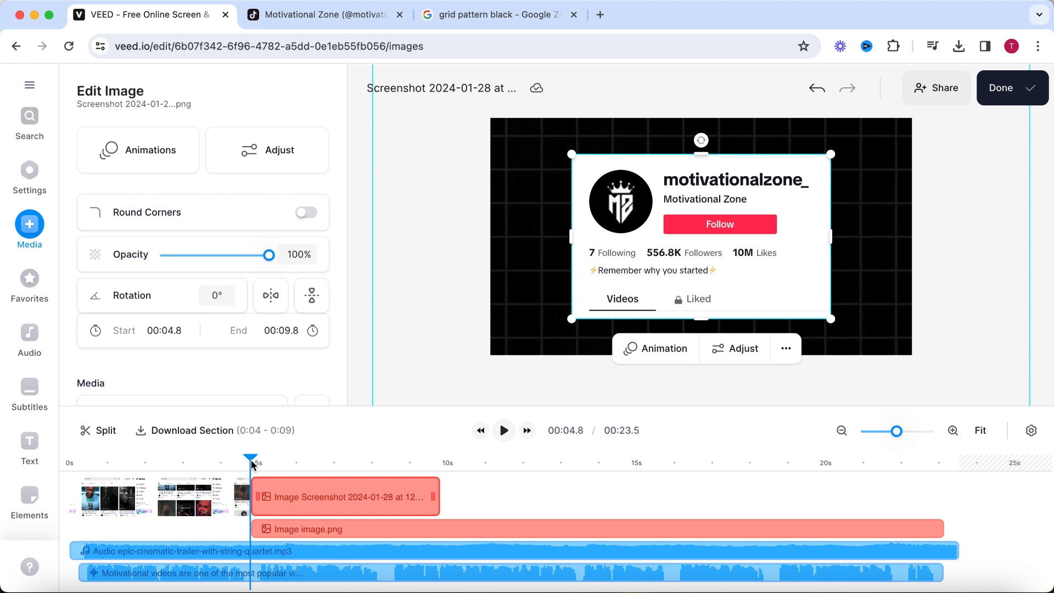
{"action": "left_click", "coordinate": [168, 174]}
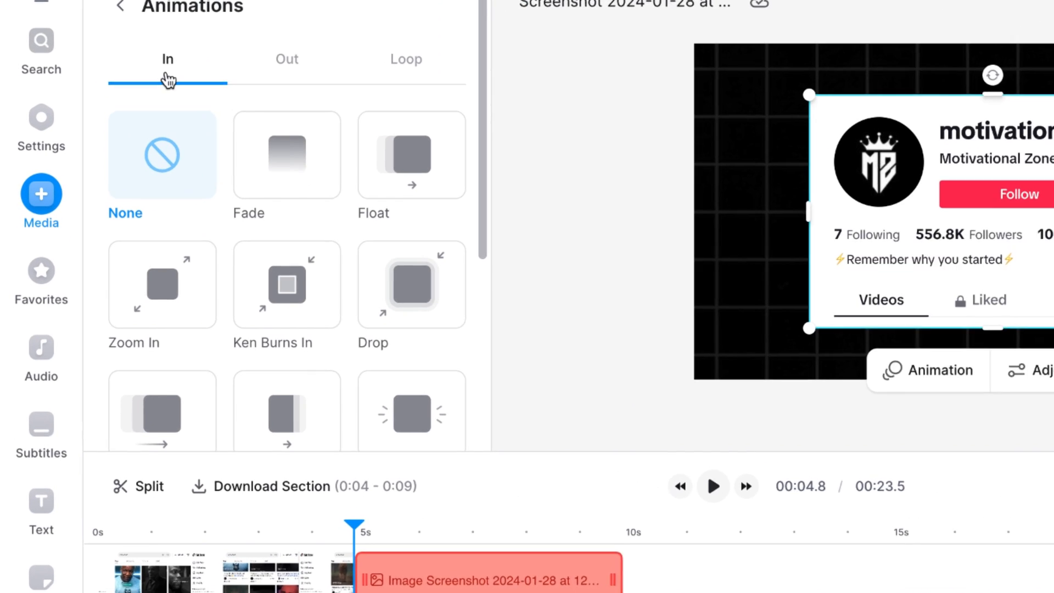
{"action": "scroll", "coordinate": [202, 234], "scroll_direction": "down", "scroll_amount": 2}
{"action": "left_click", "coordinate": [178, 316]}
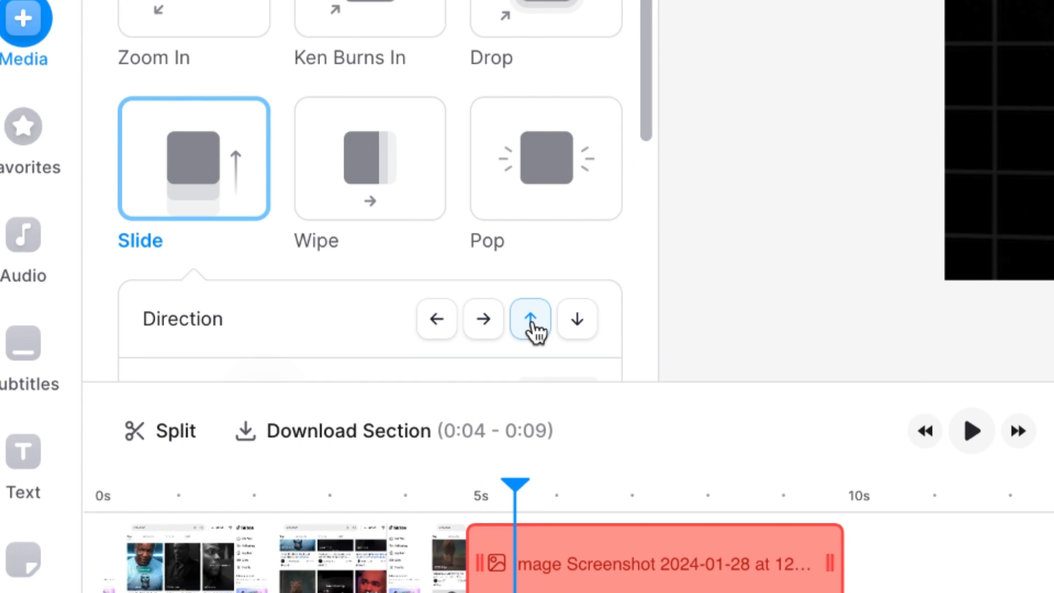
{"action": "left_click", "coordinate": [532, 324]}
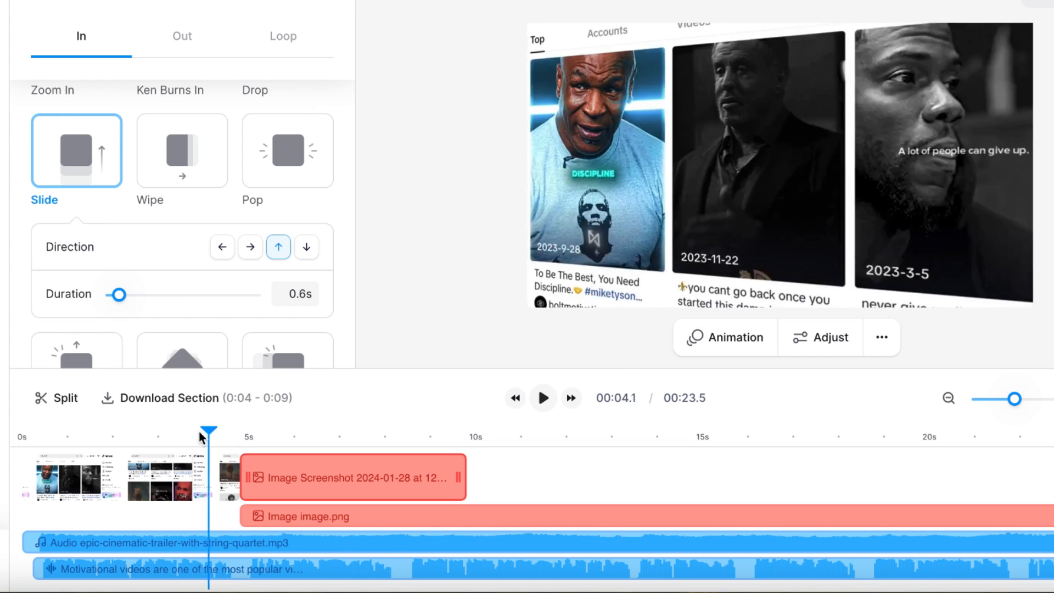
{"action": "left_click", "coordinate": [543, 398]}
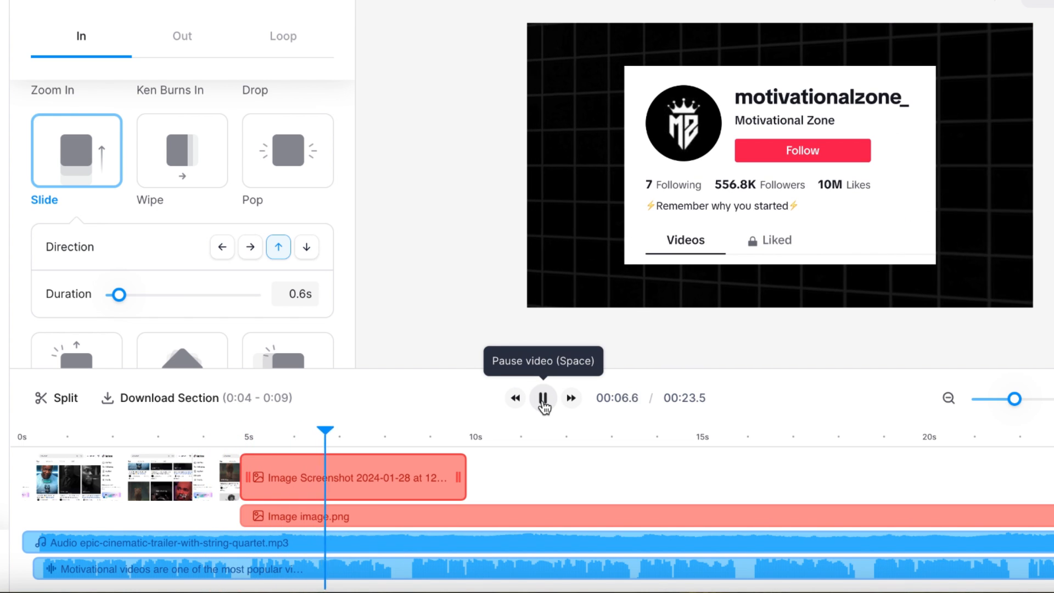
{"action": "left_click", "coordinate": [543, 398]}
Add a looping Jiggle animation with a 2.4 s speed to the profile screenshot and play it back.
{"action": "left_click", "coordinate": [332, 55]}
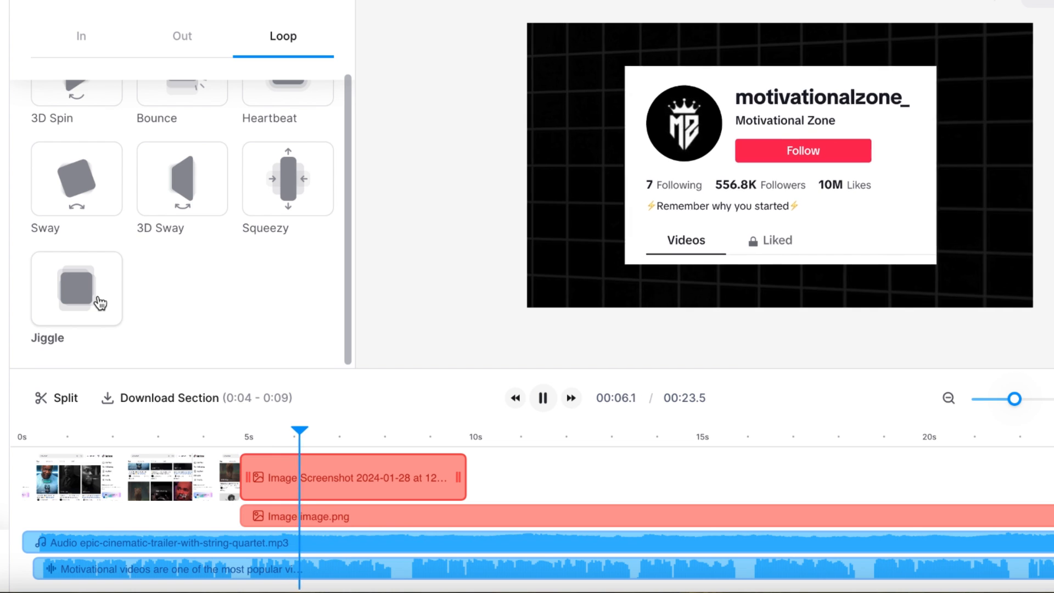
{"action": "left_click", "coordinate": [99, 303]}
{"action": "left_click", "coordinate": [133, 328]}
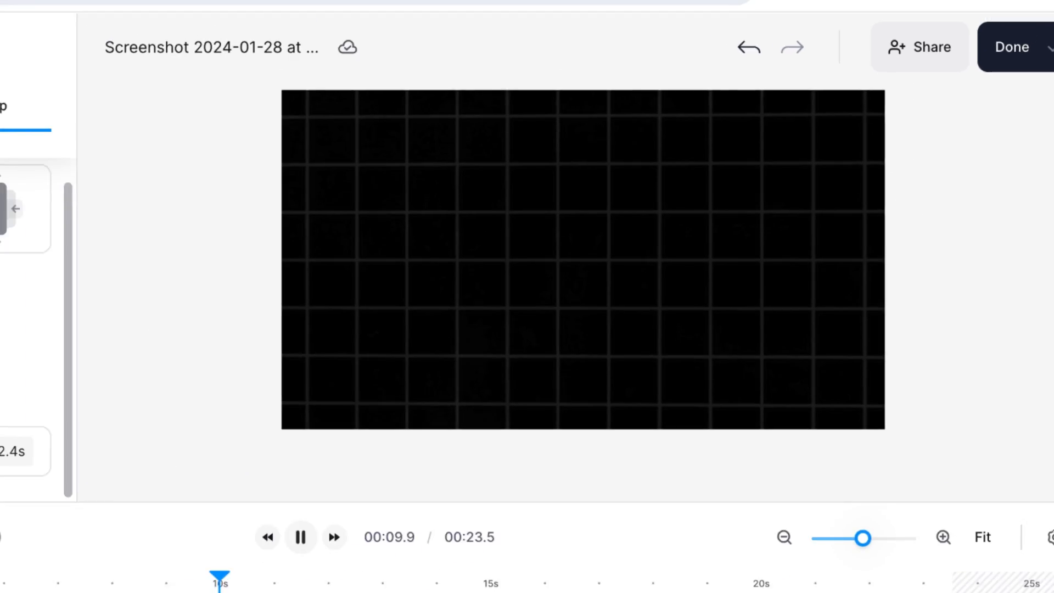
{"action": "left_click", "coordinate": [253, 467]}
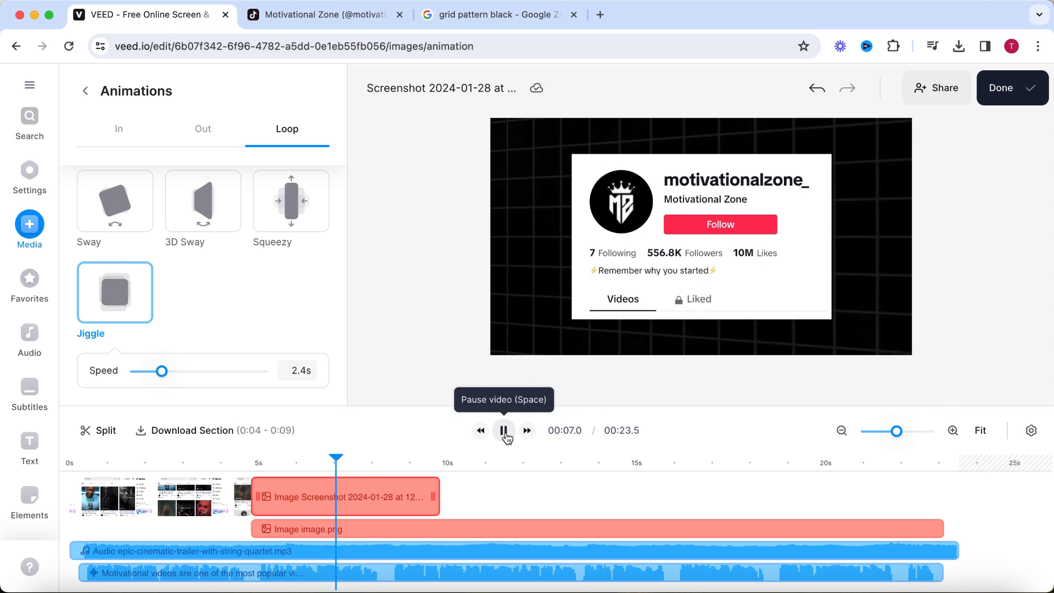
Trim the profile screenshot's clip to end at 8.4 s and add a rightward Slide exit animation lasting 0.6 s.
{"action": "left_click_drag", "start_coordinate": [434, 499], "coordinate": [391, 508]}
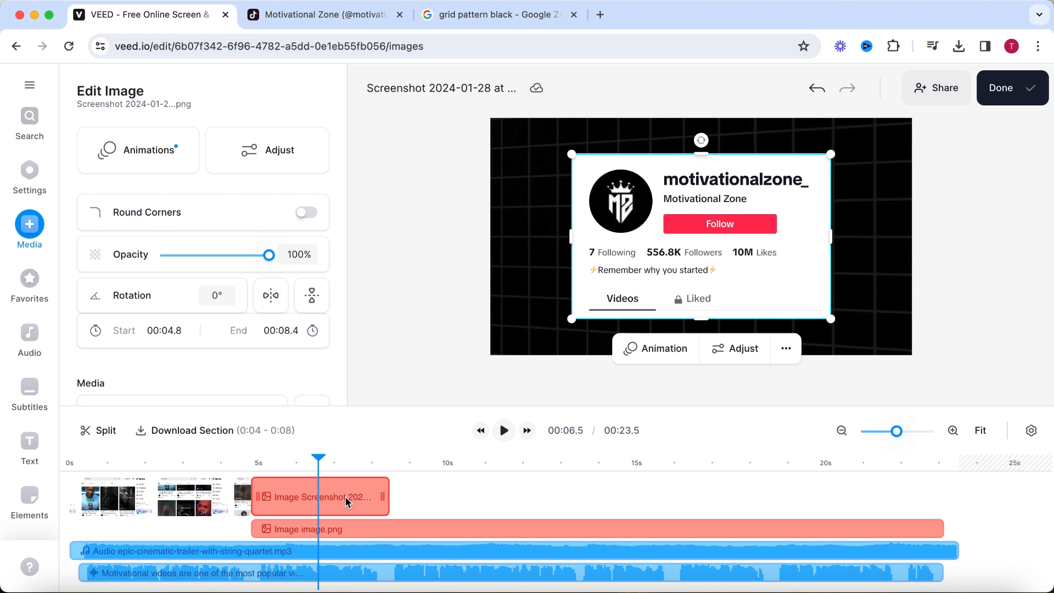
{"action": "left_click", "coordinate": [149, 164]}
{"action": "scroll", "coordinate": [120, 291], "scroll_direction": "down", "scroll_amount": 3}
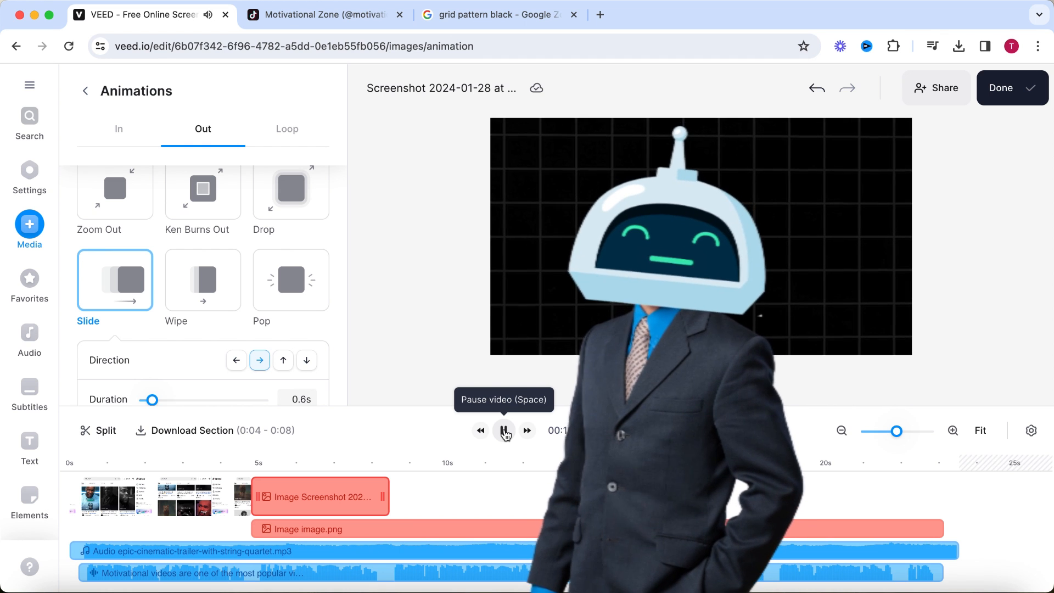
{"action": "left_click", "coordinate": [504, 431]}
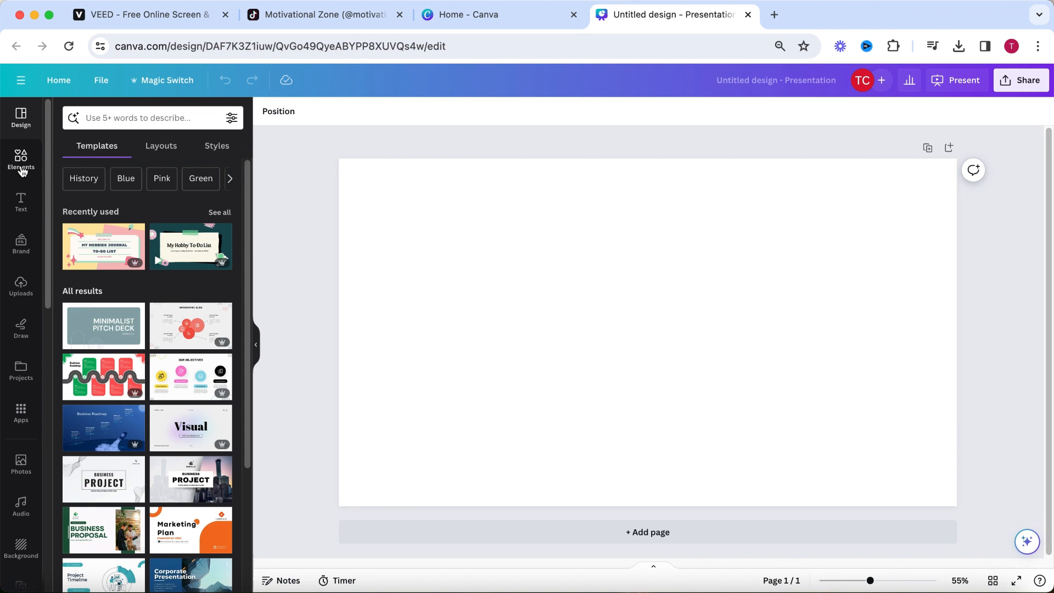
In a blank Canva presentation, search element photos for "business man" and add the cut-out of the man in a dark suit and blue shirt.
{"action": "left_click", "coordinate": [22, 167]}
{"action": "left_click", "coordinate": [150, 118]}
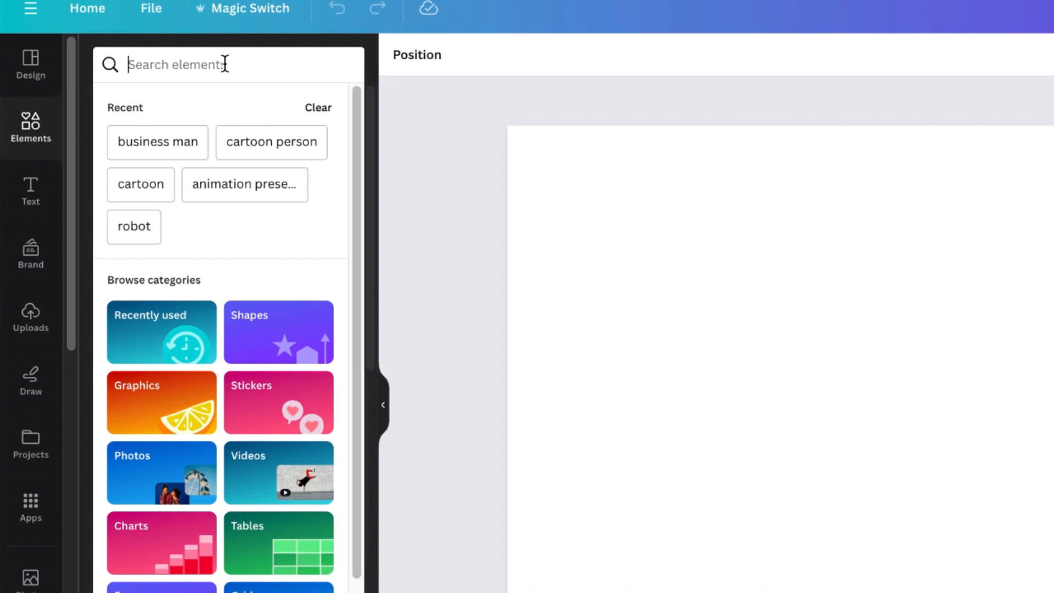
{"action": "type", "text": "business man"}
{"action": "key", "text": "Return"}
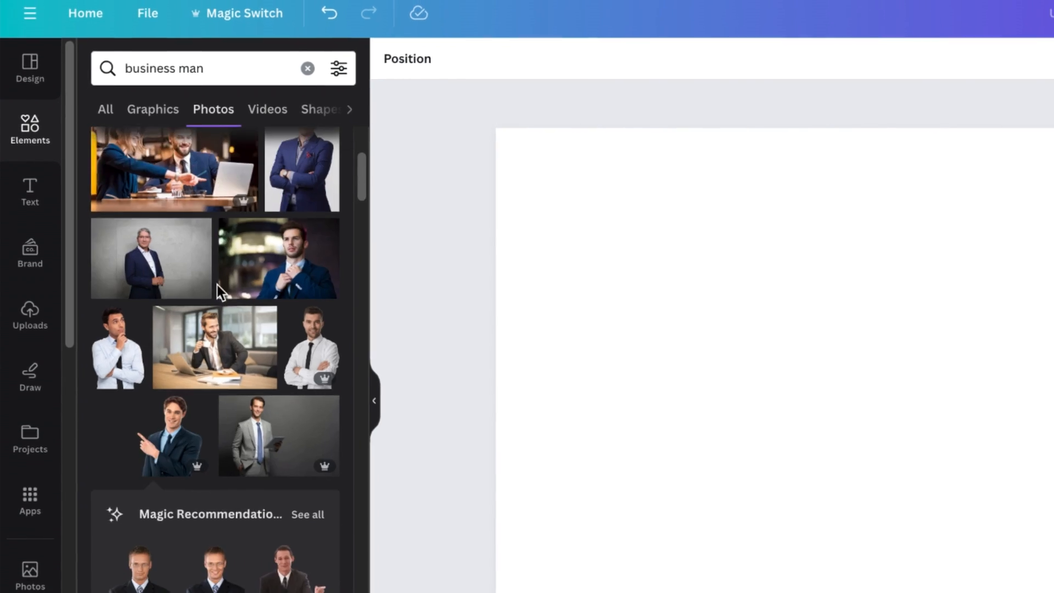
{"action": "scroll", "coordinate": [219, 291], "scroll_direction": "down", "scroll_amount": 10}
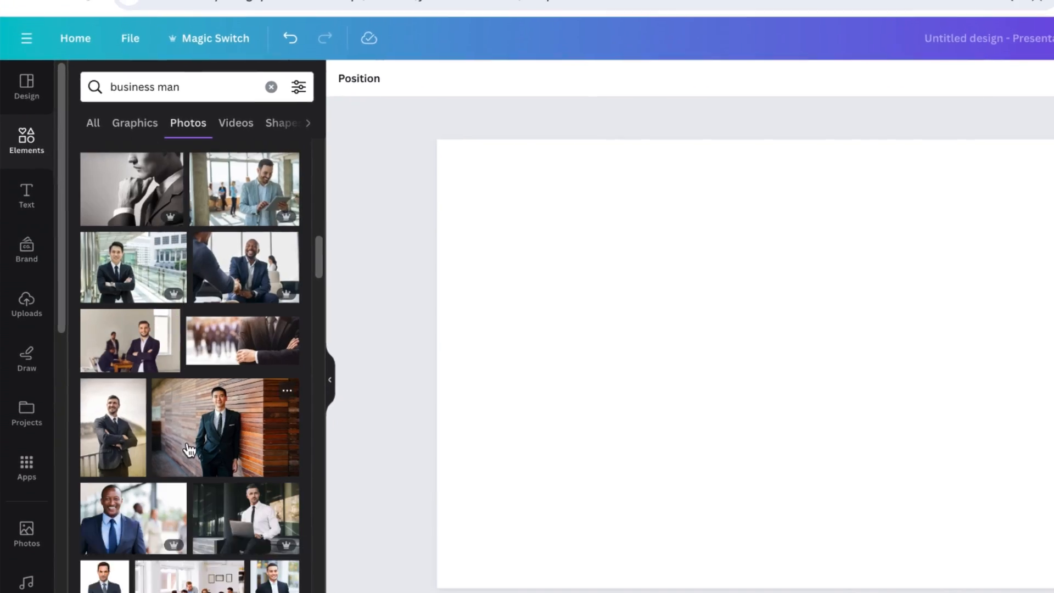
{"action": "scroll", "coordinate": [188, 449], "scroll_direction": "down", "scroll_amount": 10}
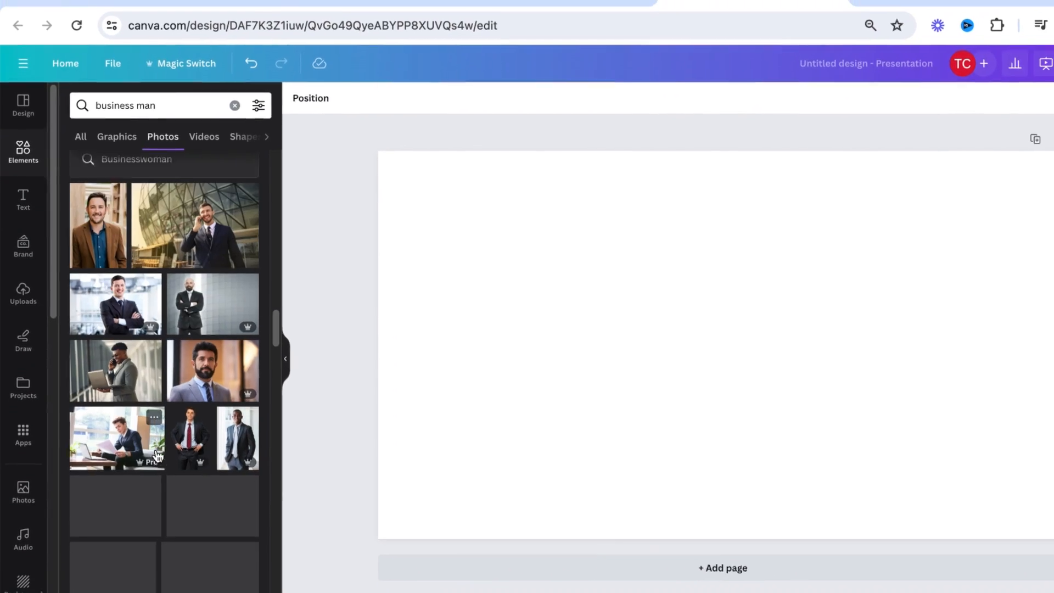
{"action": "scroll", "coordinate": [157, 455], "scroll_direction": "down", "scroll_amount": 10}
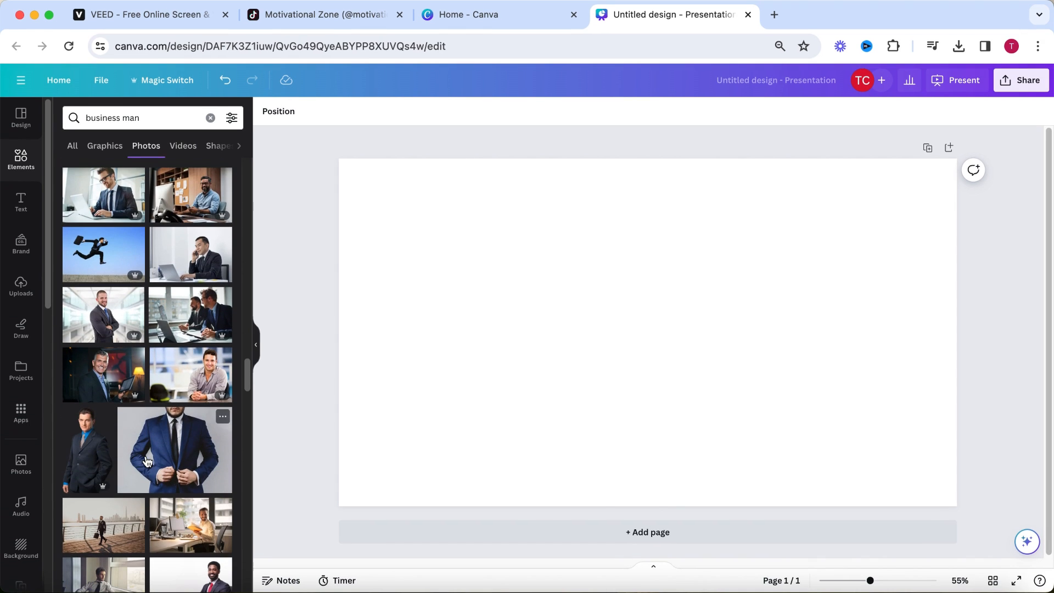
{"action": "left_click", "coordinate": [88, 450]}
Add a circle shape, colour it light turquoise and place it over the businessman's head.
{"action": "left_click", "coordinate": [21, 160]}
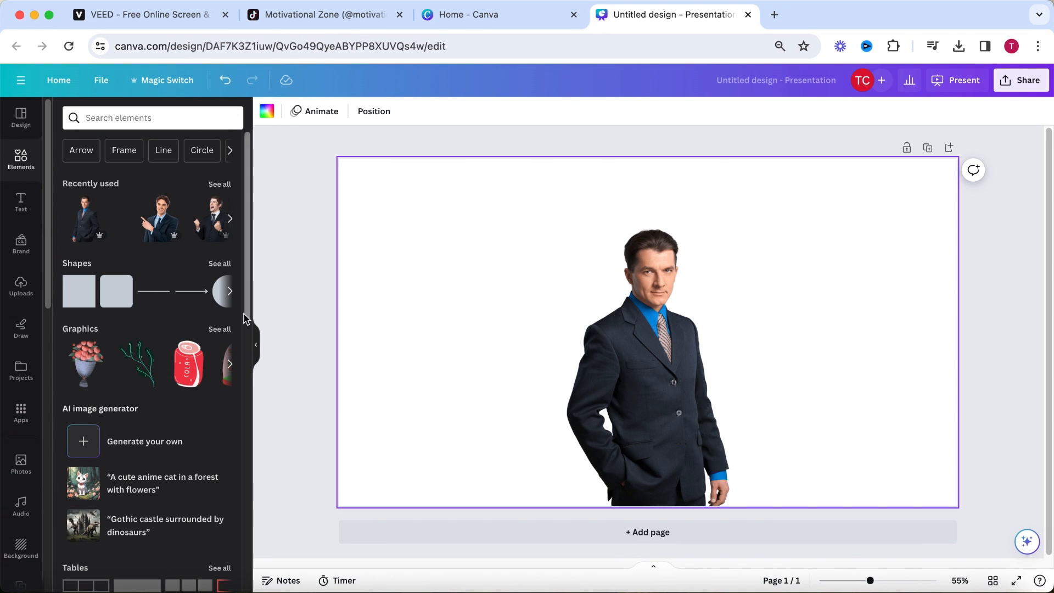
{"action": "left_click", "coordinate": [219, 297]}
{"action": "left_click", "coordinate": [325, 111]}
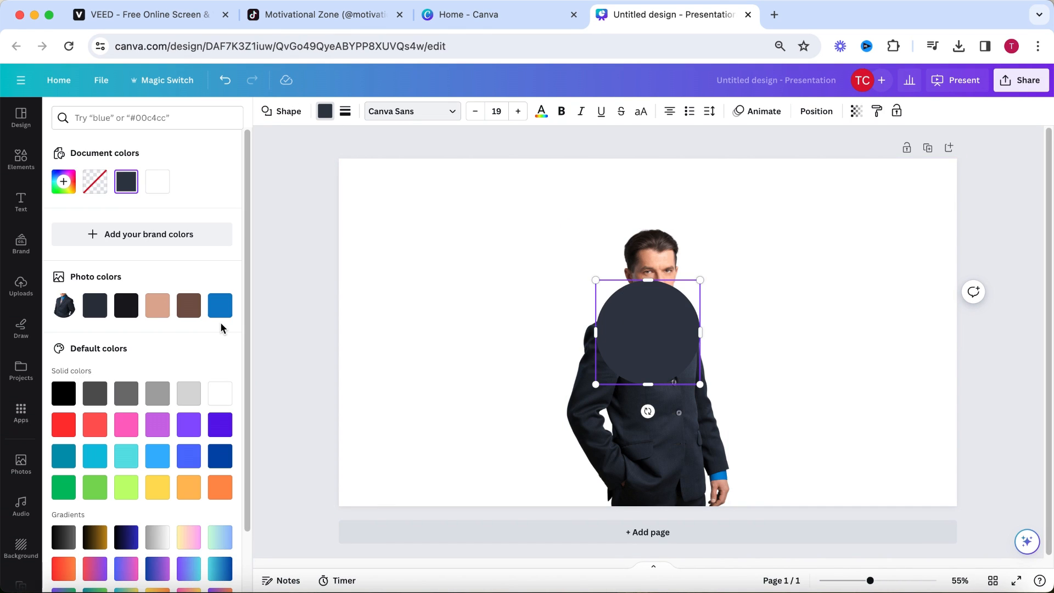
{"action": "left_click", "coordinate": [126, 456]}
{"action": "left_click_drag", "start_coordinate": [637, 329], "coordinate": [636, 266]}
{"action": "left_click", "coordinate": [817, 278]}
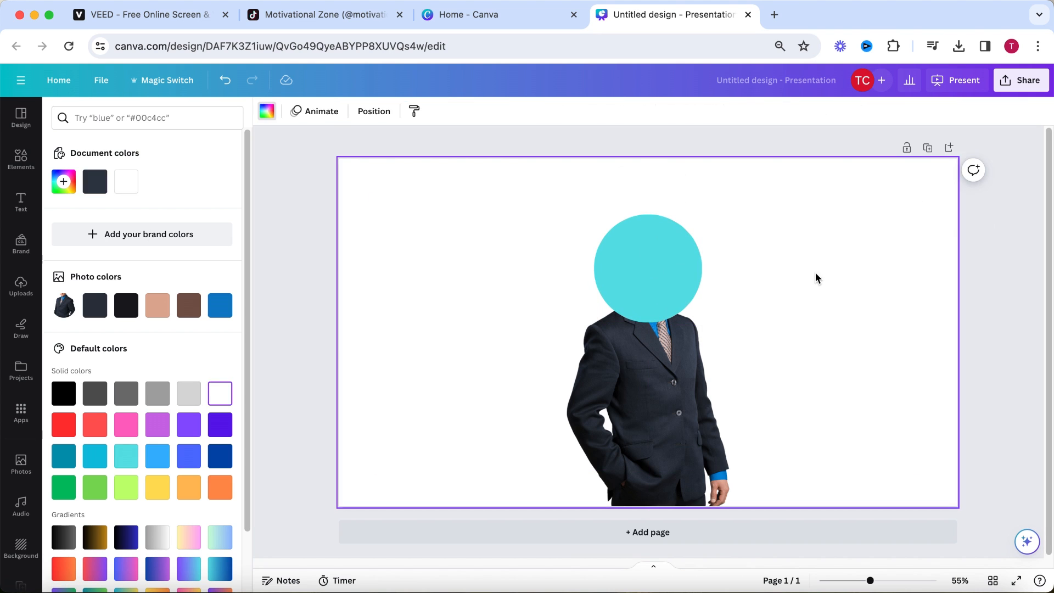
Draw two white eyes and a smile freehand on the turquoise circle.
{"action": "left_click", "coordinate": [21, 328]}
{"action": "left_click_drag", "start_coordinate": [571, 287], "coordinate": [512, 285]}
{"action": "left_click_drag", "start_coordinate": [536, 246], "coordinate": [537, 264]}
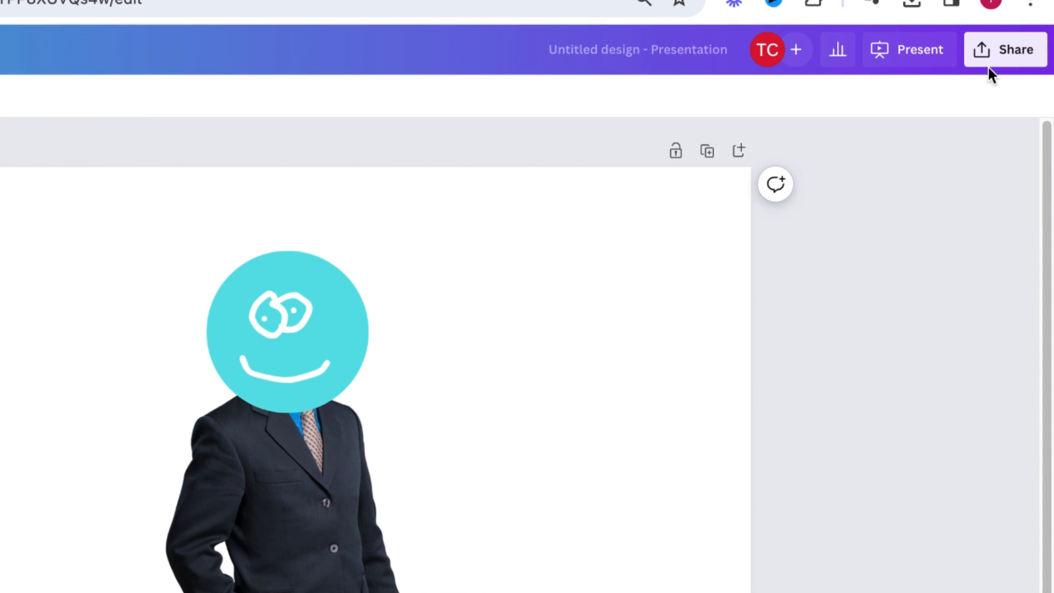
Download the Canva design as a PNG at size 1 with a transparent background.
{"action": "left_click", "coordinate": [1016, 83]}
{"action": "left_click", "coordinate": [996, 492]}
{"action": "left_click", "coordinate": [953, 173]}
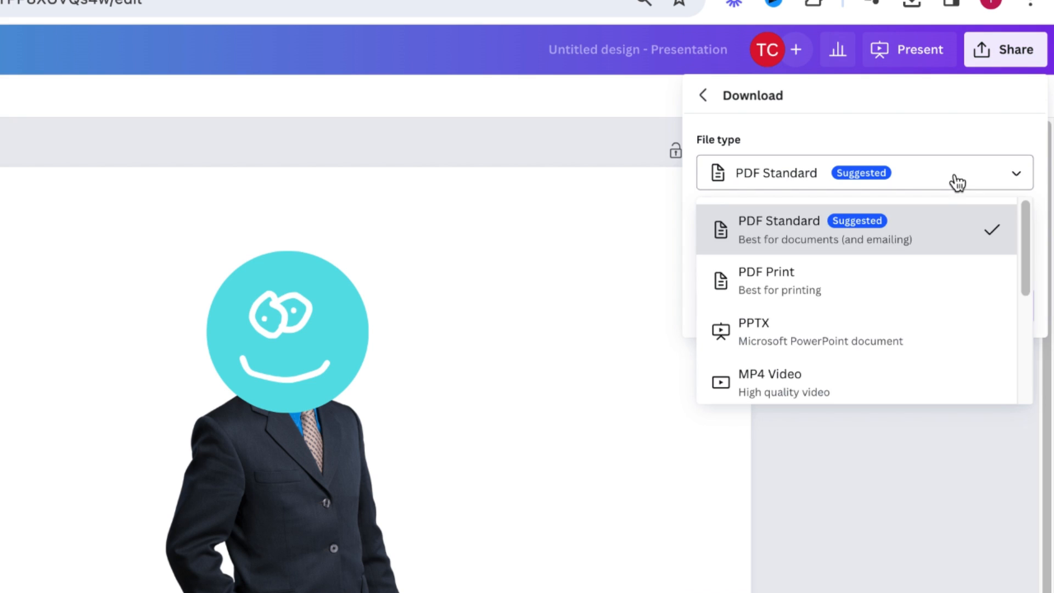
{"action": "scroll", "coordinate": [939, 322], "scroll_direction": "down", "scroll_amount": 3}
{"action": "left_click", "coordinate": [918, 311]}
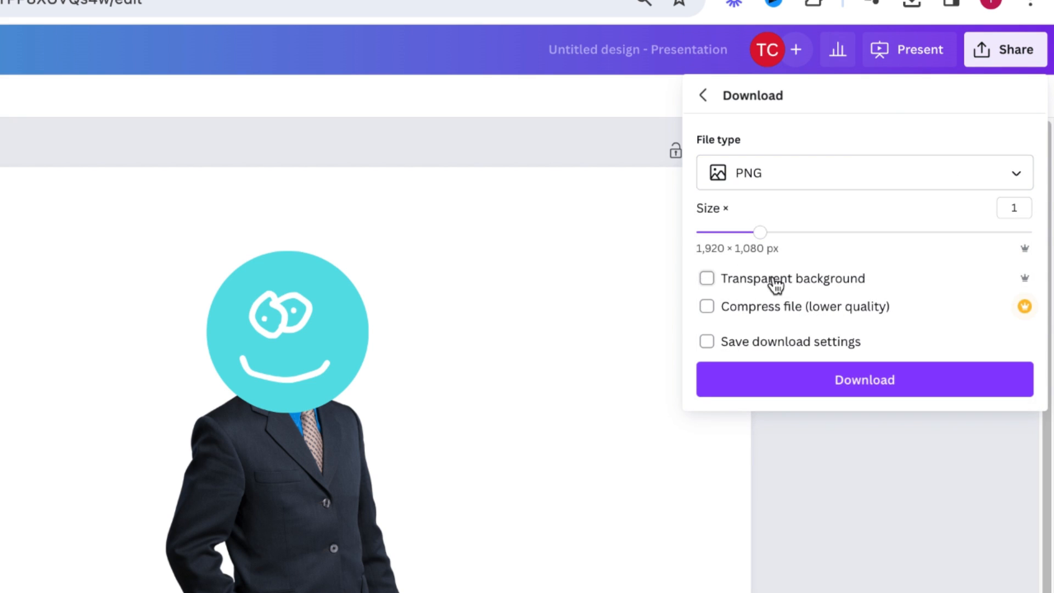
{"action": "left_click", "coordinate": [881, 374]}
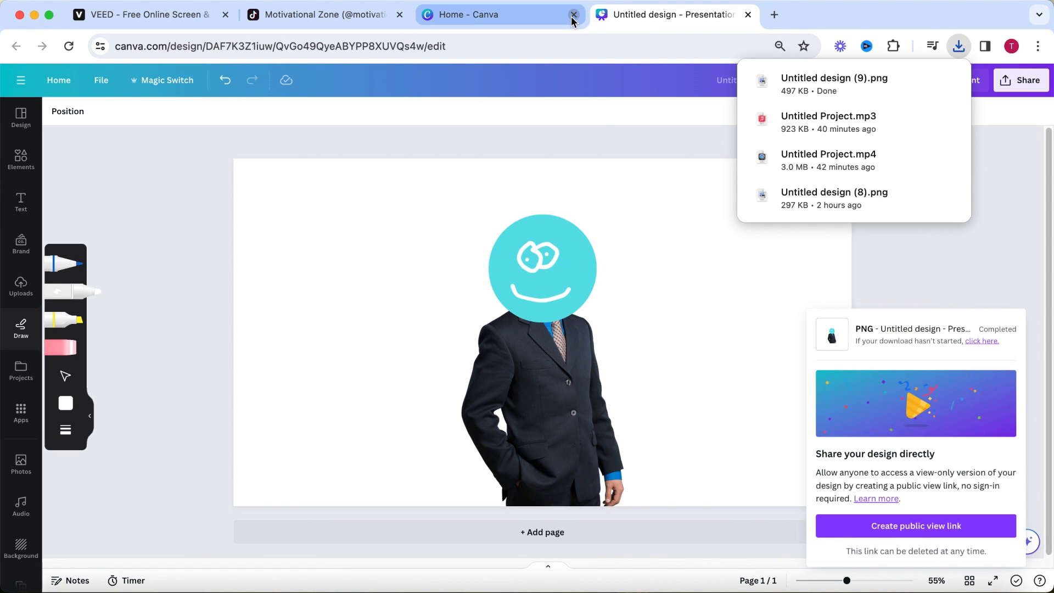
Close Canva, return to VEED, add Untitled design (9).png at 8.3 s, and enlarge the character on the canvas's left side.
{"action": "left_click", "coordinate": [571, 16]}
{"action": "left_click", "coordinate": [571, 15]}
{"action": "left_click", "coordinate": [211, 21]}
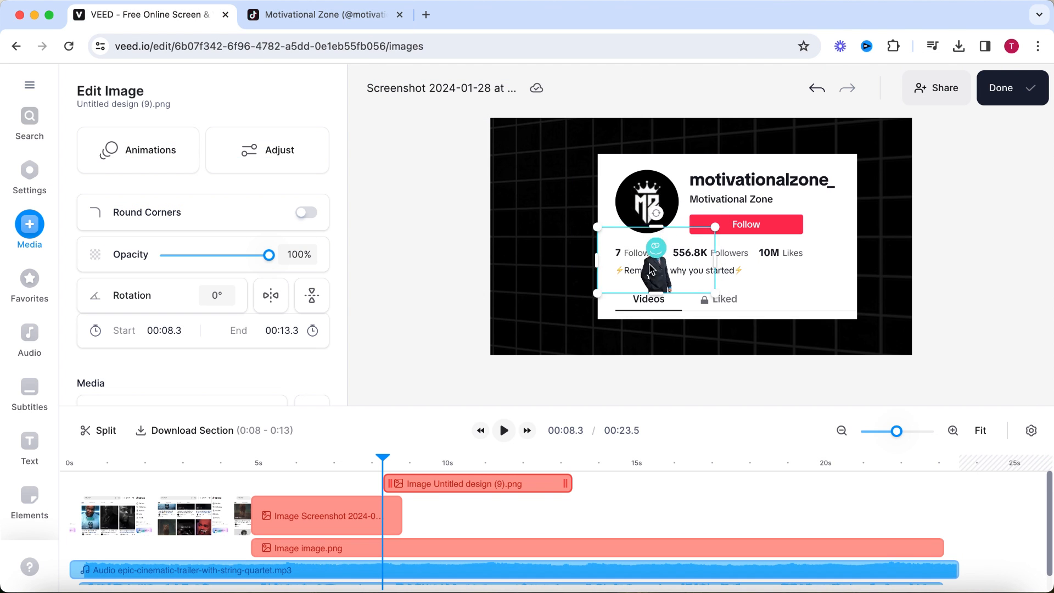
{"action": "left_click_drag", "start_coordinate": [662, 272], "coordinate": [984, 113]}
{"action": "left_click_drag", "start_coordinate": [837, 206], "coordinate": [686, 222]}
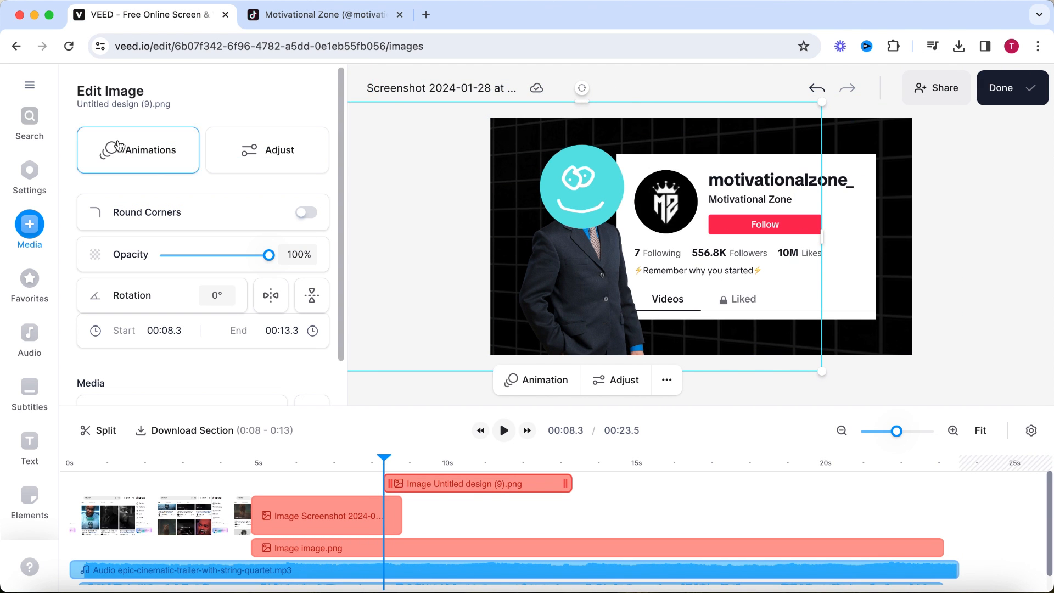
Give the character image a rightward Slide entrance animation lasting 0.6 s.
{"action": "left_click", "coordinate": [117, 146]}
{"action": "scroll", "coordinate": [129, 377], "scroll_direction": "down", "scroll_amount": 3}
{"action": "left_click", "coordinate": [121, 286]}
Shift the character image slightly right on the canvas and move its clip to start at 7.9 s.
{"action": "left_click", "coordinate": [393, 463]}
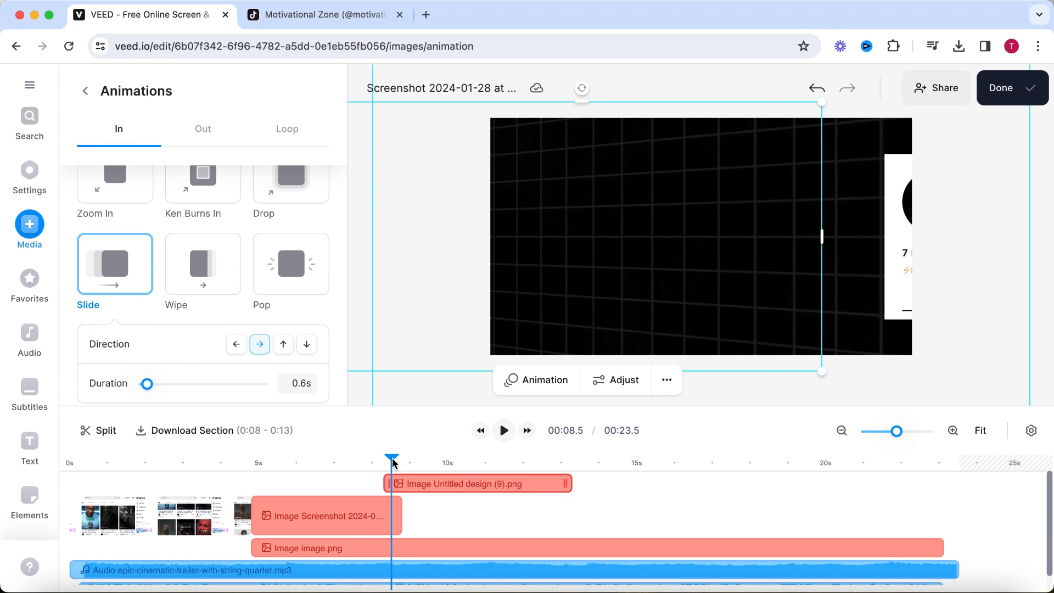
{"action": "left_click_drag", "start_coordinate": [392, 458], "coordinate": [405, 460]}
{"action": "left_click_drag", "start_coordinate": [582, 270], "coordinate": [612, 269]}
{"action": "left_click", "coordinate": [381, 460]}
{"action": "mouse_move", "coordinate": [398, 477]}
{"action": "left_mouse_down"}
{"action": "mouse_move", "coordinate": [382, 477]}
{"action": "mouse_move", "coordinate": [380, 461]}
{"action": "mouse_move", "coordinate": [387, 476]}
{"action": "mouse_move", "coordinate": [396, 465]}
{"action": "left_mouse_up"}
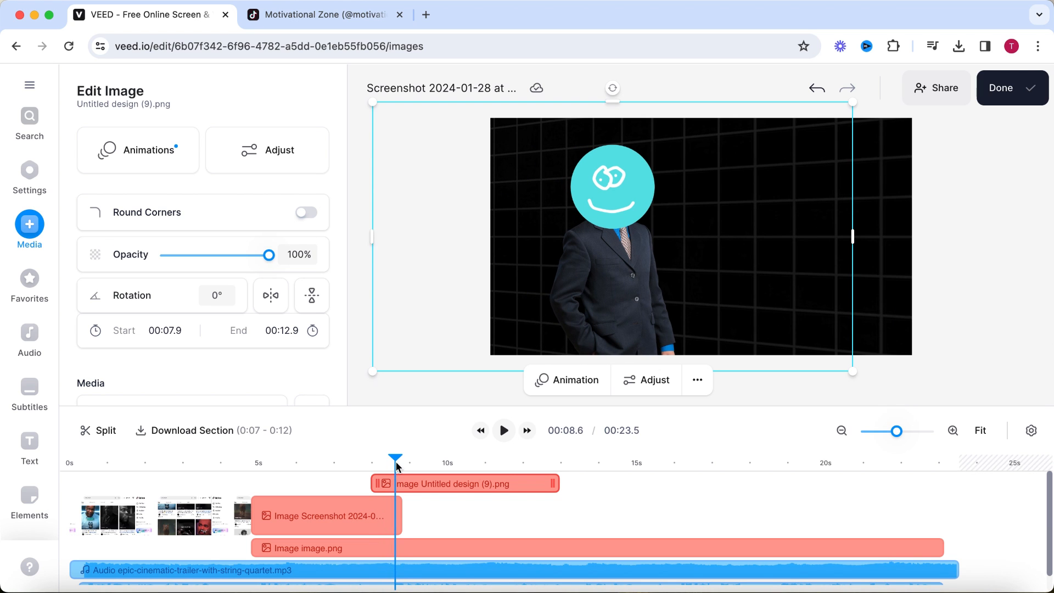
Add a looping Jiggle animation with a speed of 3.1 s to the character image and extend its clip to end at 14.4 s.
{"action": "left_click", "coordinate": [165, 153]}
{"action": "left_click", "coordinate": [286, 128]}
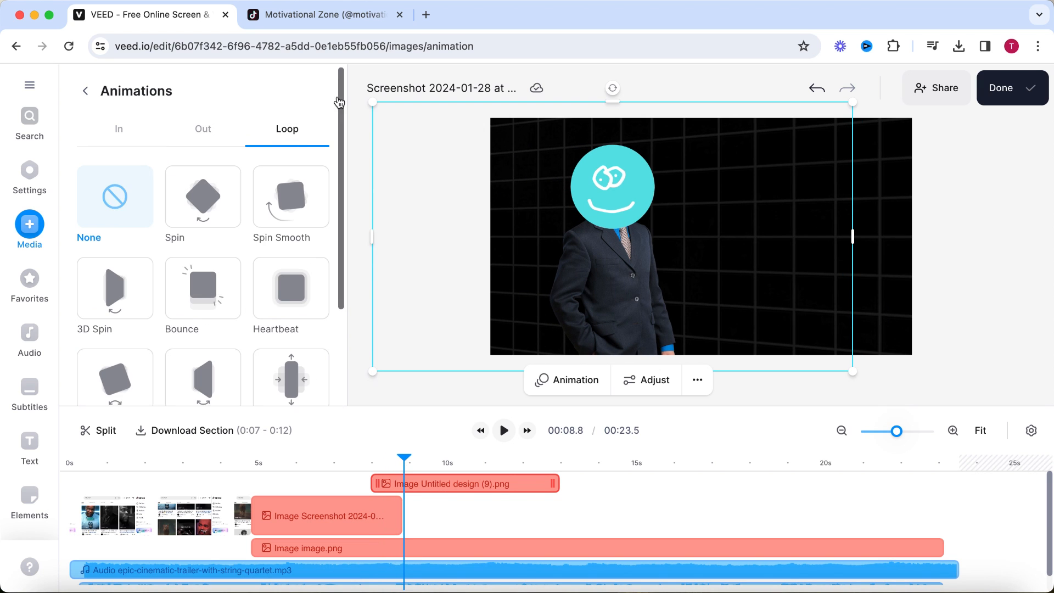
{"action": "scroll", "coordinate": [330, 252], "scroll_direction": "down", "scroll_amount": 3}
{"action": "left_click", "coordinate": [127, 343]}
{"action": "left_click_drag", "start_coordinate": [134, 370], "coordinate": [160, 371]}
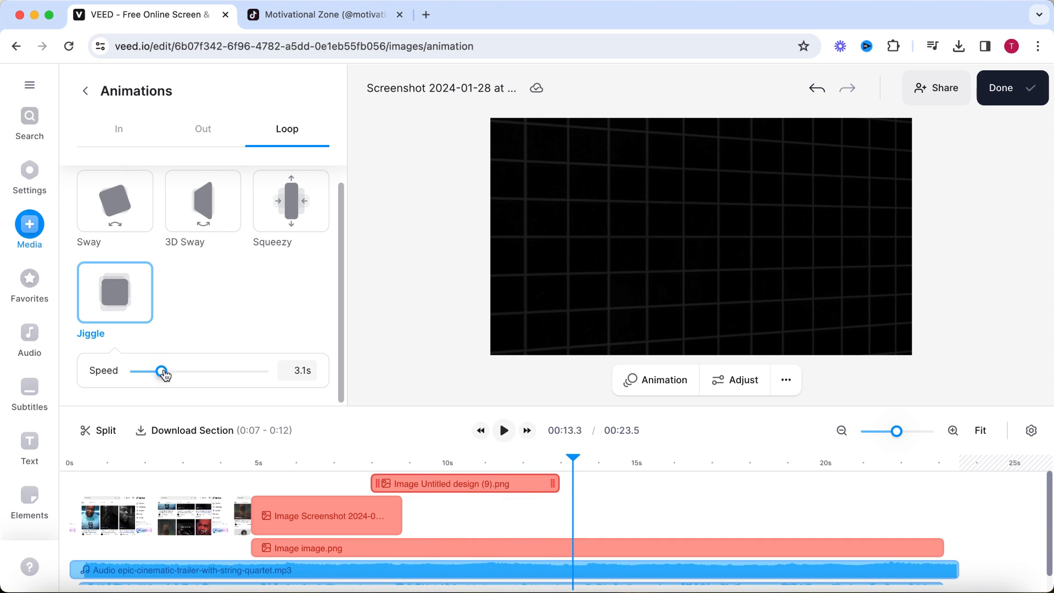
{"action": "scroll", "coordinate": [483, 487], "scroll_direction": "down", "scroll_amount": 1}
{"action": "left_click_drag", "start_coordinate": [575, 457], "coordinate": [460, 471]}
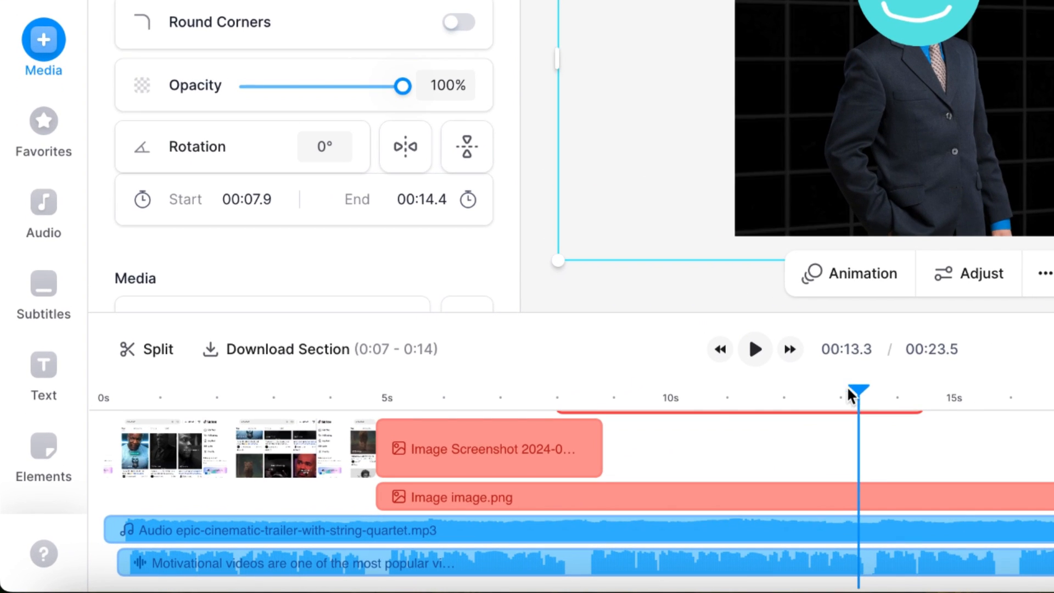
Add a headline text at 9.7 s reading "1 dollar" in Poppins Extrabold, coloured yellow (#fffd00).
{"action": "left_click_drag", "start_coordinate": [571, 458], "coordinate": [403, 485]}
{"action": "left_click", "coordinate": [28, 369]}
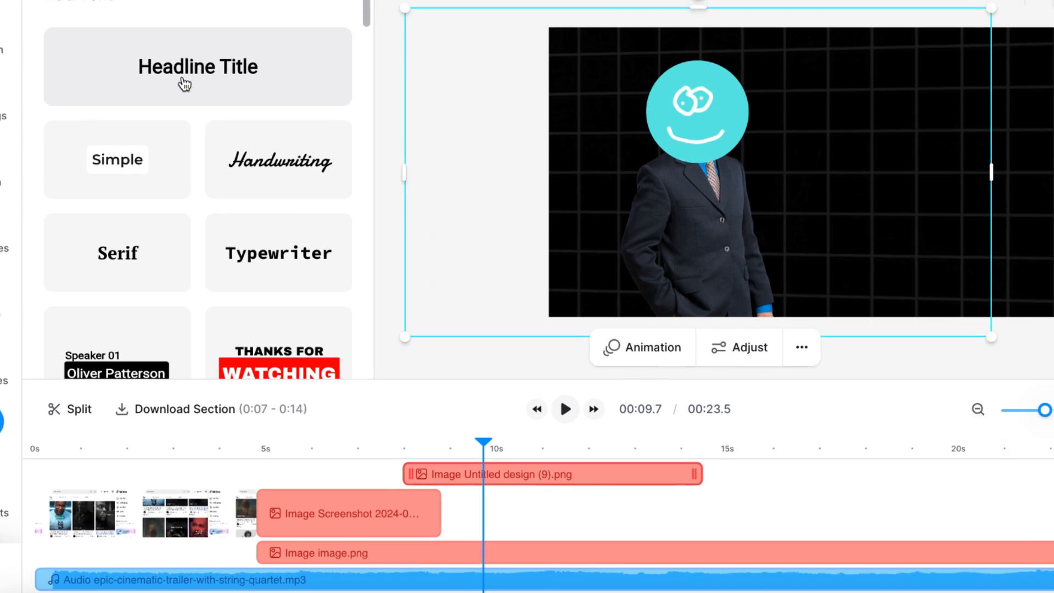
{"action": "left_click", "coordinate": [287, 154]}
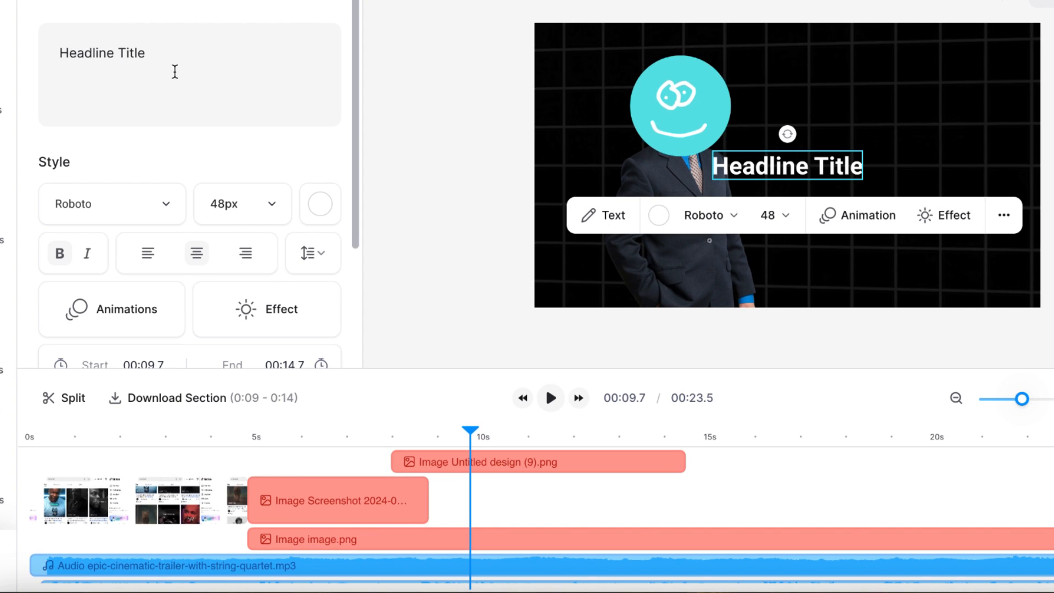
{"action": "left_click", "coordinate": [168, 206]}
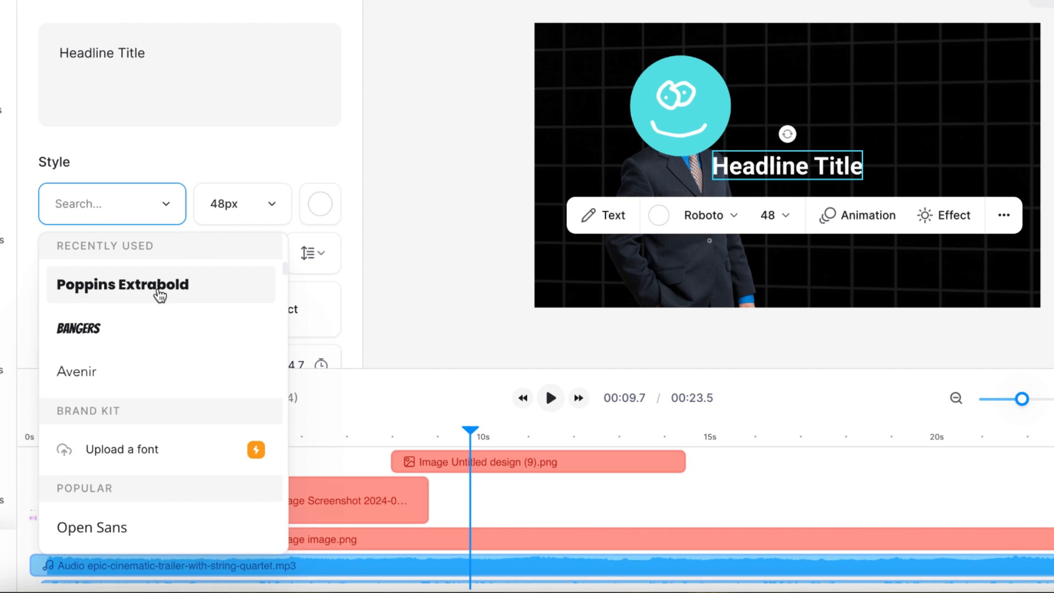
{"action": "left_click", "coordinate": [159, 294]}
{"action": "left_click", "coordinate": [333, 215]}
{"action": "left_click", "coordinate": [128, 335]}
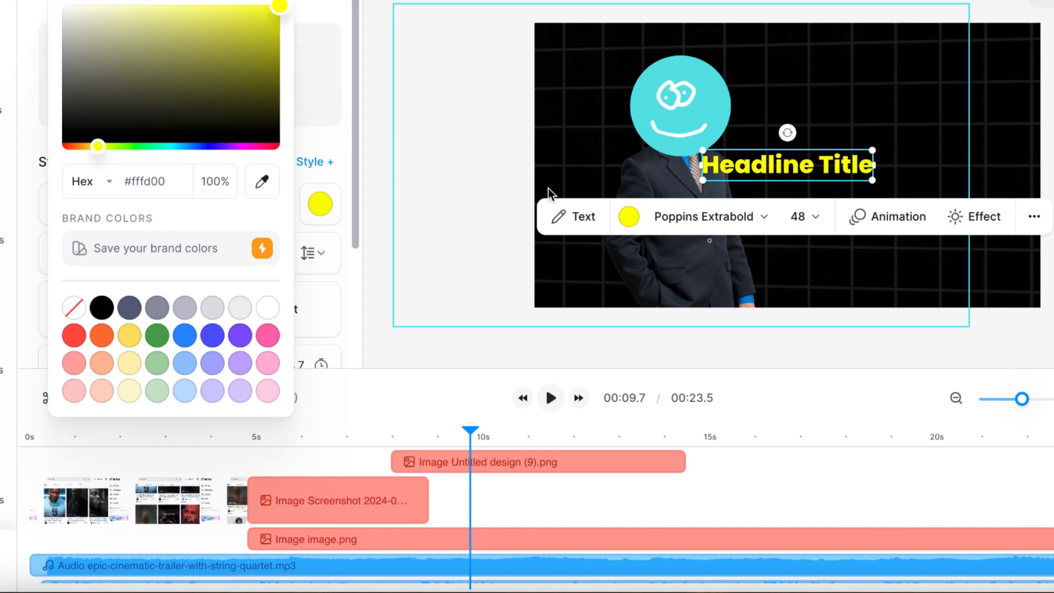
{"action": "left_click", "coordinate": [550, 189]}
{"action": "type", "text": "dollar"}
Set the "1 dollar" text size to 104px and move it to the empty area right of the character.
{"action": "left_click", "coordinate": [272, 204]}
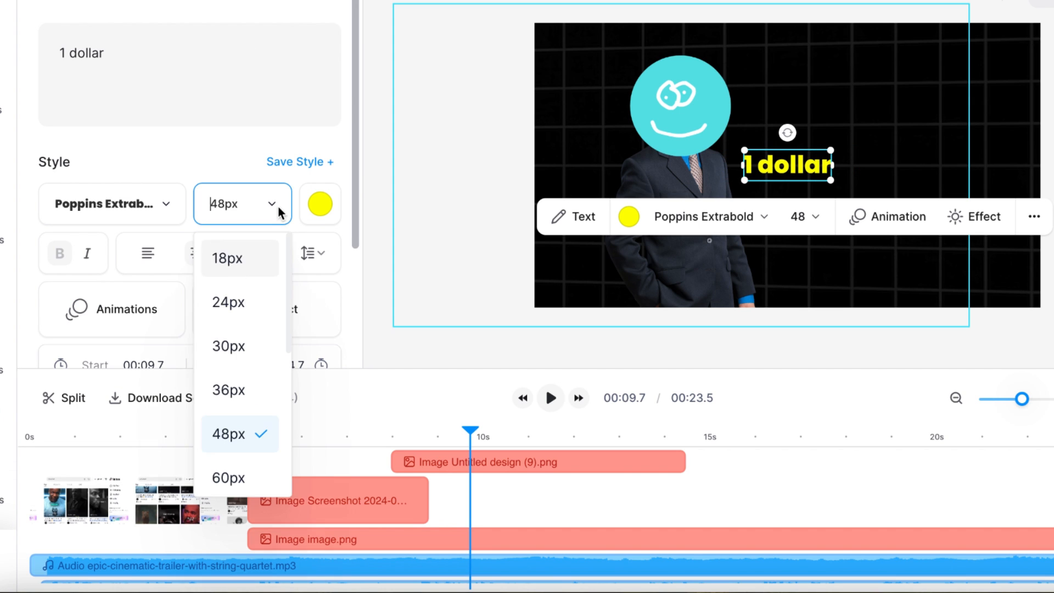
{"action": "scroll", "coordinate": [259, 339], "scroll_direction": "down", "scroll_amount": 3}
{"action": "left_click", "coordinate": [252, 329]}
{"action": "left_click_drag", "start_coordinate": [931, 162], "coordinate": [930, 162]}
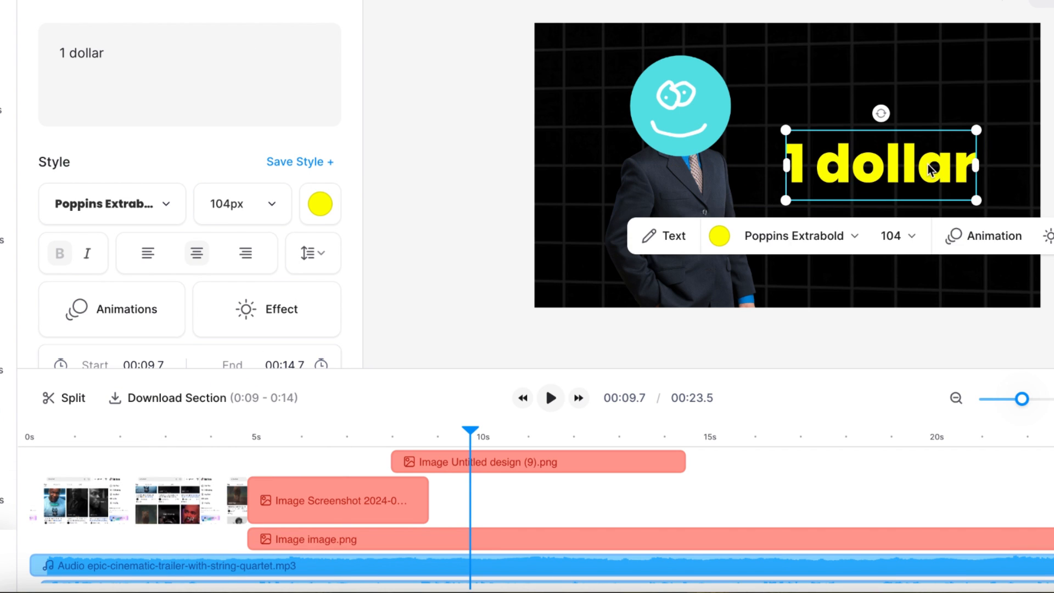
Play the text section and shorten the "1 dollar" text clip to end at 10.6 s.
{"action": "left_click_drag", "start_coordinate": [475, 430], "coordinate": [330, 430]}
{"action": "left_click", "coordinate": [553, 405]}
{"action": "left_click", "coordinate": [553, 405]}
{"action": "scroll", "coordinate": [536, 508], "scroll_direction": "up", "scroll_amount": 2}
{"action": "left_click_drag", "start_coordinate": [690, 461], "coordinate": [683, 461]}
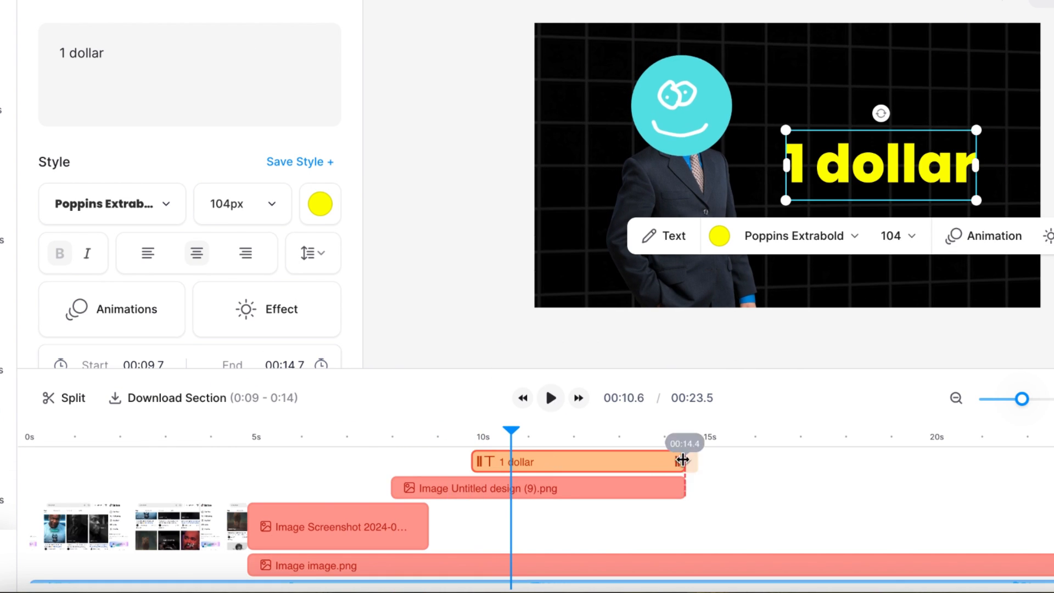
{"action": "right_click", "coordinate": [501, 468]}
{"action": "left_click", "coordinate": [563, 384]}
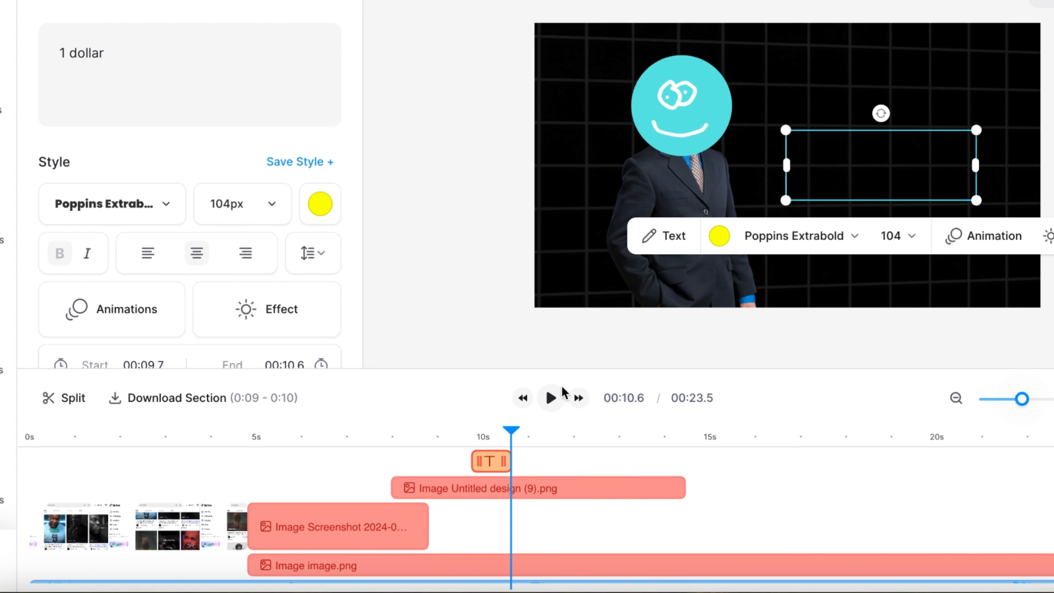
Duplicate the "1 dollar" text clip, start the copy at 10.4 s on its own track, and change its text to "1000 views".
{"action": "right_click", "coordinate": [518, 461]}
{"action": "left_click", "coordinate": [562, 477]}
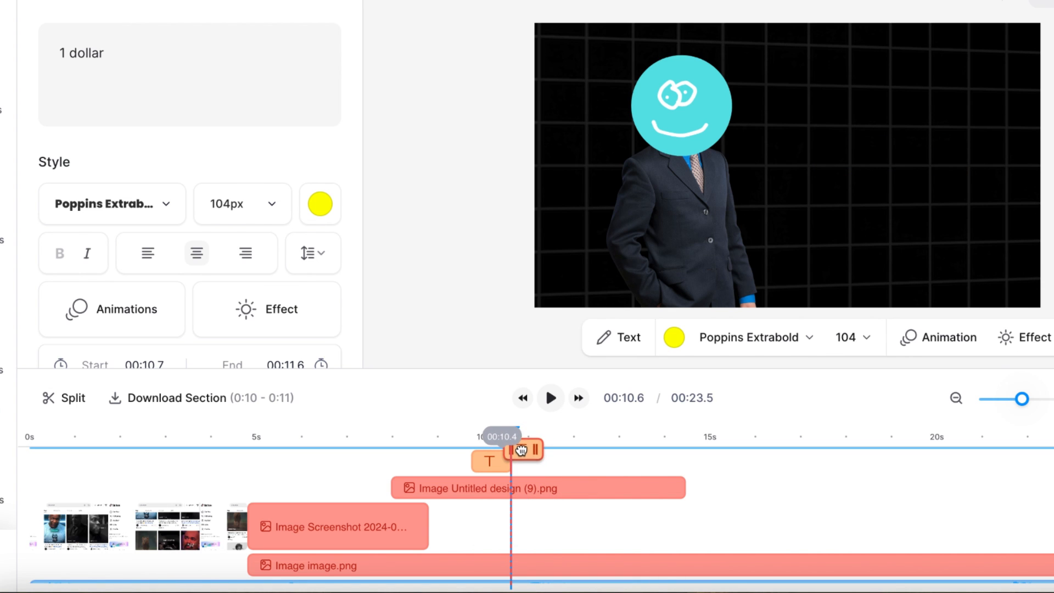
{"action": "left_click_drag", "start_coordinate": [521, 450], "coordinate": [525, 472]}
{"action": "type", "text": "1000 views"}
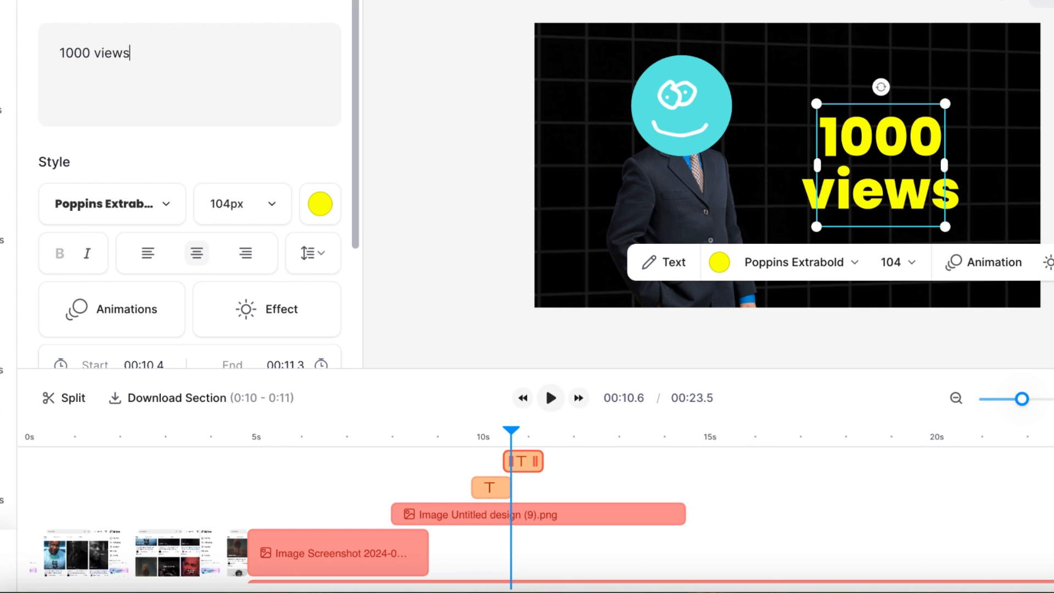
{"action": "left_click", "coordinate": [550, 398]}
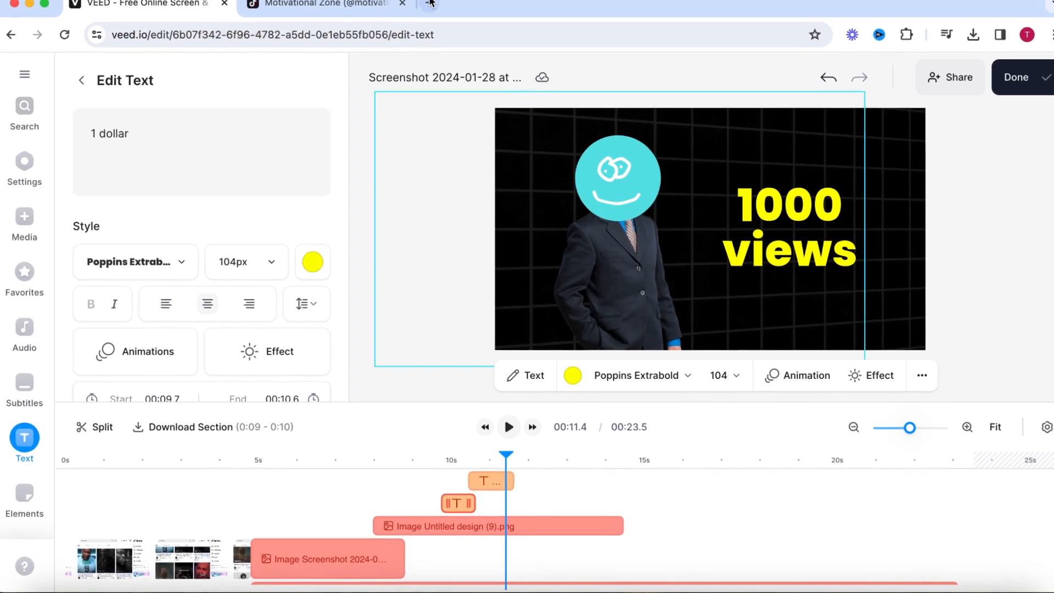
Search Google Images for "tiktok creativity program" in a new tab and copy the TikTok Newsroom film-strip and dollar coins image.
{"action": "left_click", "coordinate": [430, 4]}
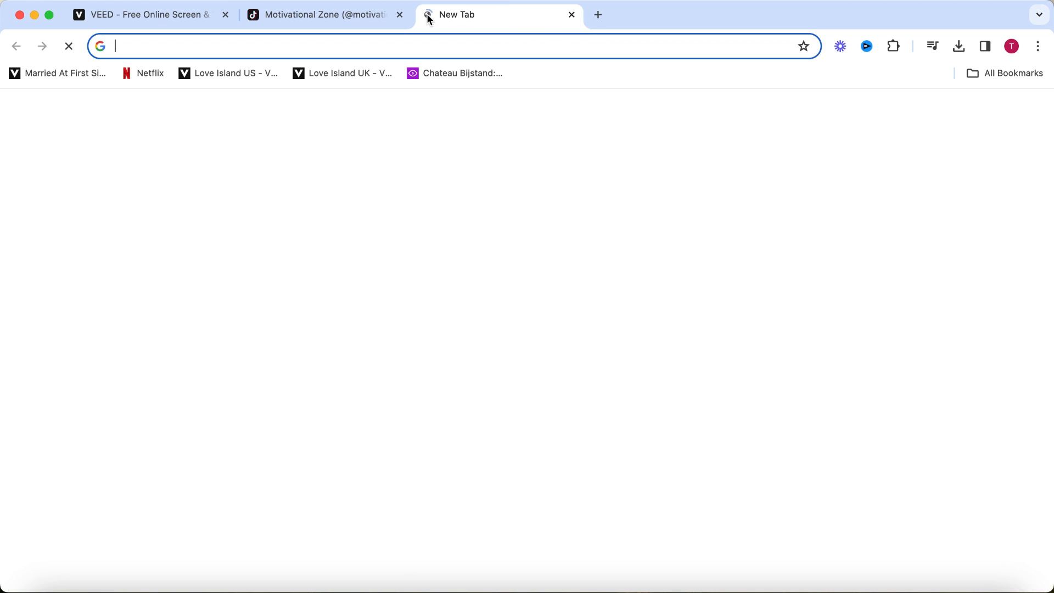
{"action": "type", "text": "tiktok creativity program"}
{"action": "key", "text": "Return"}
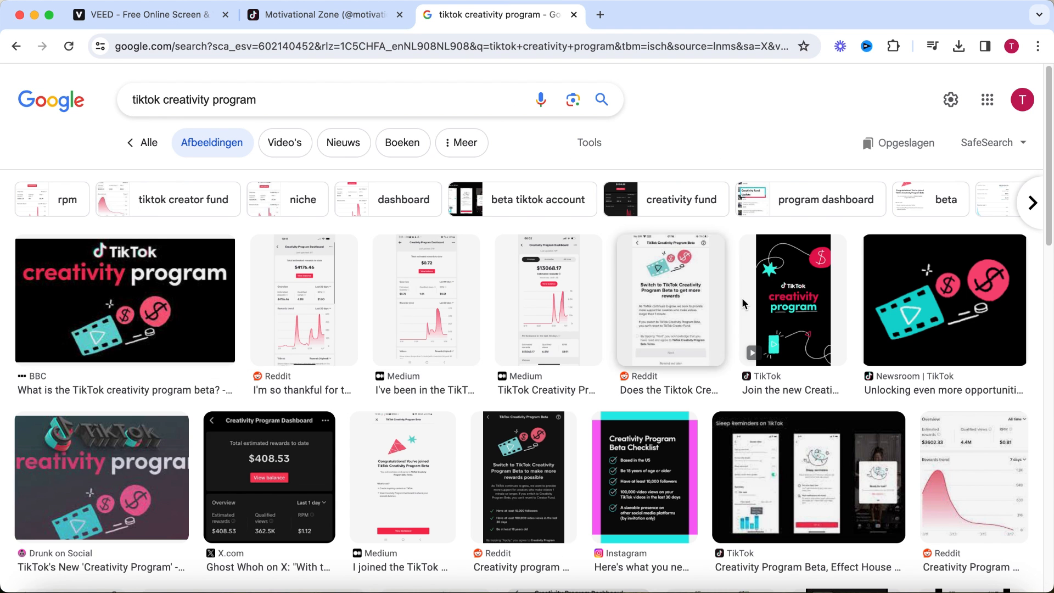
{"action": "left_click", "coordinate": [934, 297]}
{"action": "right_click", "coordinate": [813, 311]}
{"action": "left_click", "coordinate": [850, 485]}
Return to VEED, paste the copied image at 11.4 s, fit it right of the character, and trim its clip to end at 13.5 s.
{"action": "key", "text": "super+1"}
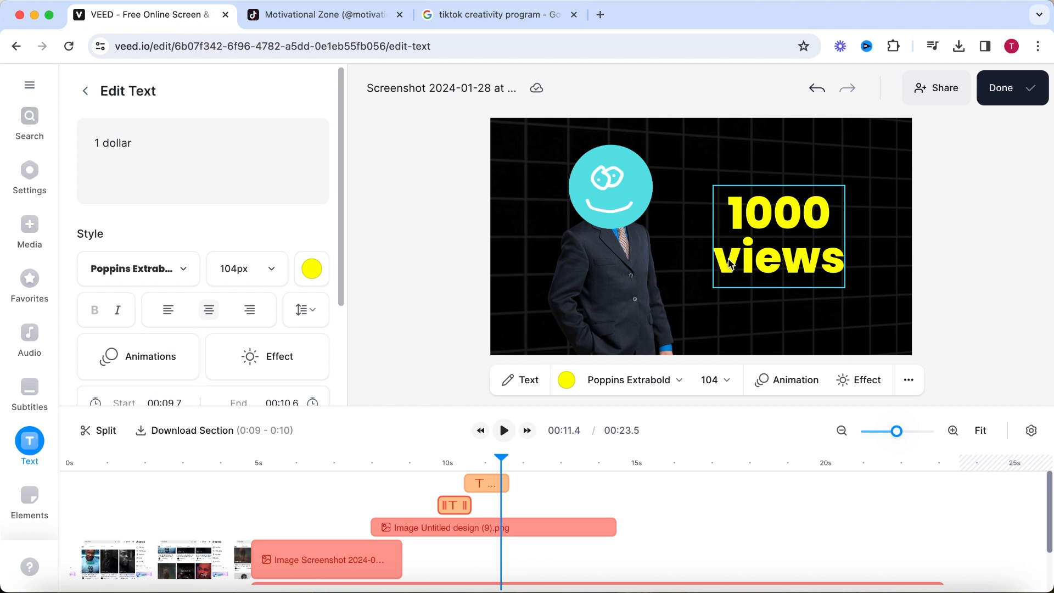
{"action": "key", "text": "super+v"}
{"action": "left_click_drag", "start_coordinate": [734, 311], "coordinate": [707, 375]}
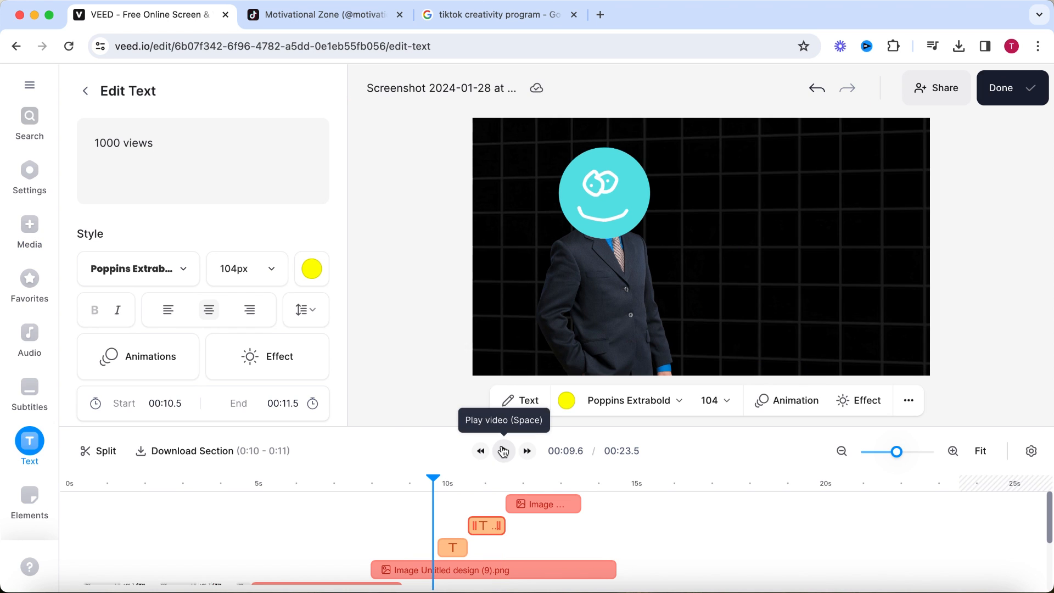
{"action": "left_click", "coordinate": [504, 451]}
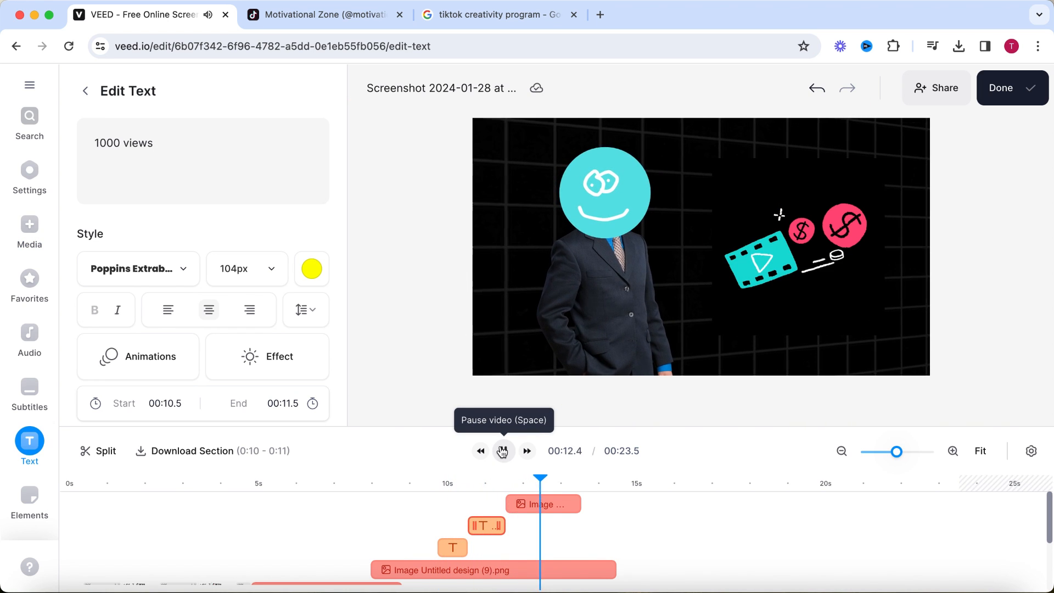
Give the "1 dollar" and "1000 views" texts a Zoom In entrance animation.
{"action": "left_click", "coordinate": [450, 549]}
{"action": "left_click", "coordinate": [165, 355]}
{"action": "left_click", "coordinate": [486, 526]}
{"action": "left_click", "coordinate": [141, 343]}
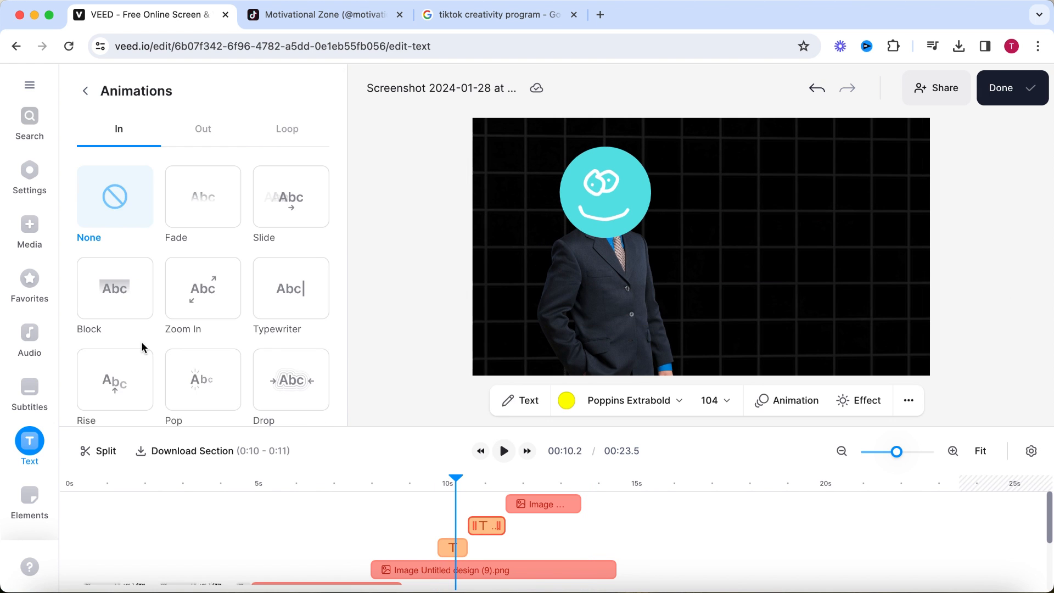
{"action": "left_click", "coordinate": [195, 291]}
Give the pasted film-strip image a Zoom In entrance animation lasting 0.3 s and play the section.
{"action": "left_click", "coordinate": [524, 507]}
{"action": "left_click", "coordinate": [146, 151]}
{"action": "left_click", "coordinate": [115, 288]}
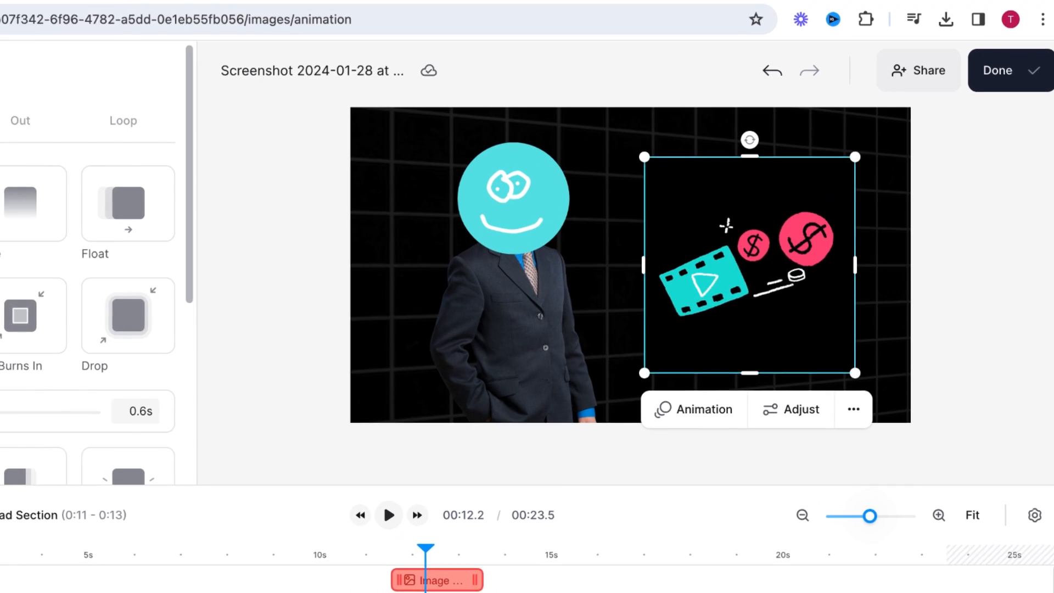
{"action": "left_click", "coordinate": [293, 554]}
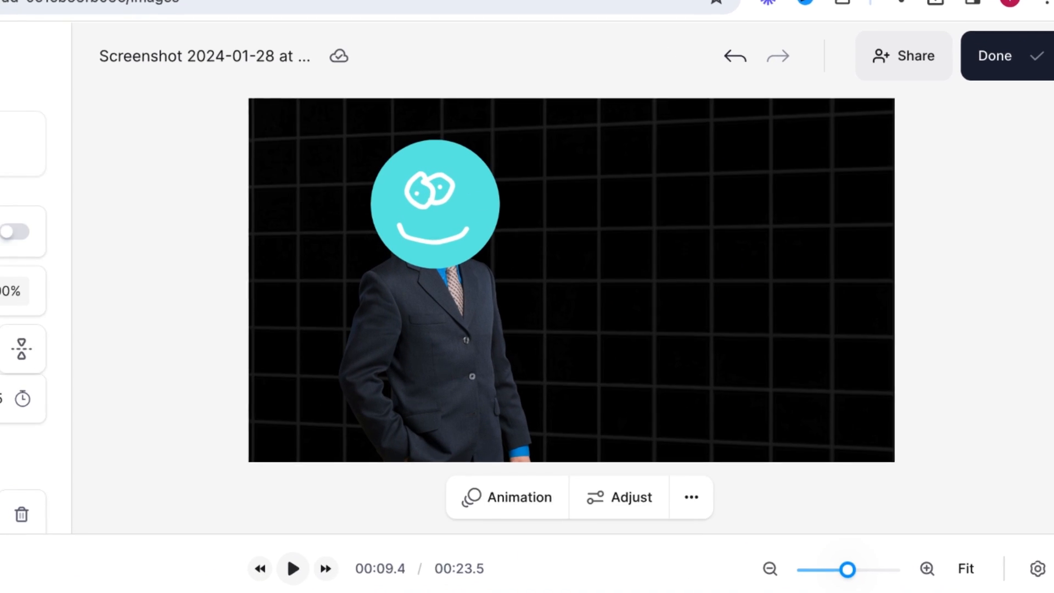
{"action": "left_click", "coordinate": [388, 515]}
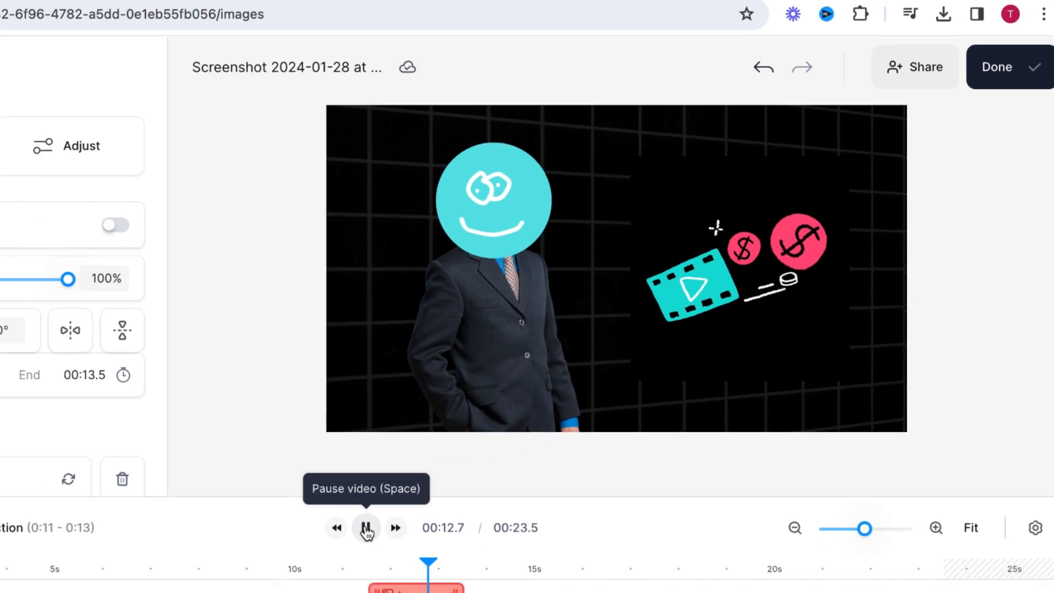
{"action": "left_click", "coordinate": [249, 591]}
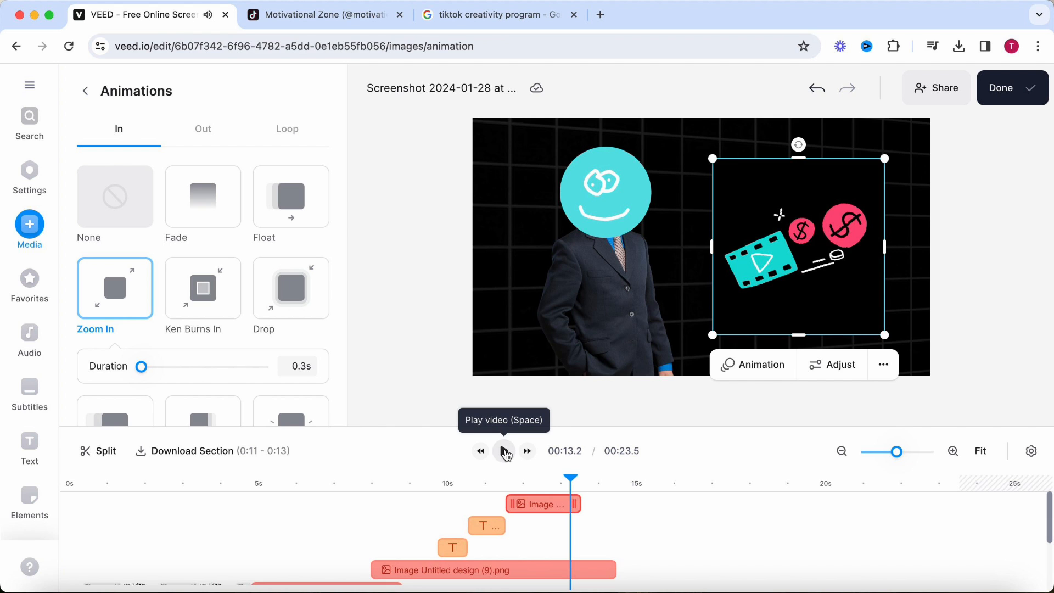
Trim the character image clip to end at 13.5 s, level with the film-strip image clip.
{"action": "left_click_drag", "start_coordinate": [568, 482], "coordinate": [573, 482]}
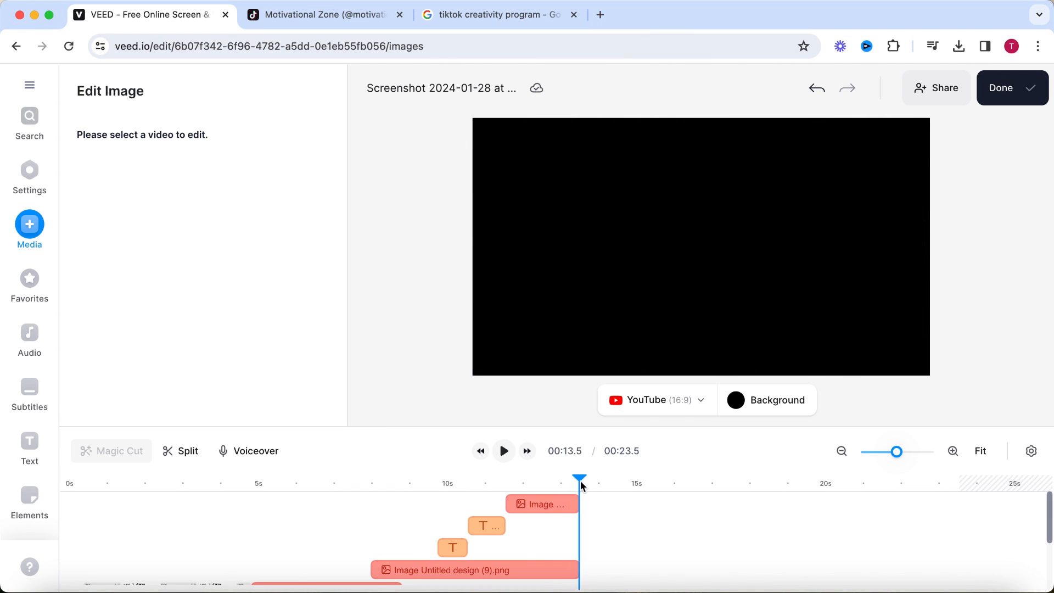
{"action": "left_click", "coordinate": [571, 504]}
{"action": "scroll", "coordinate": [568, 516], "scroll_direction": "down", "scroll_amount": 3}
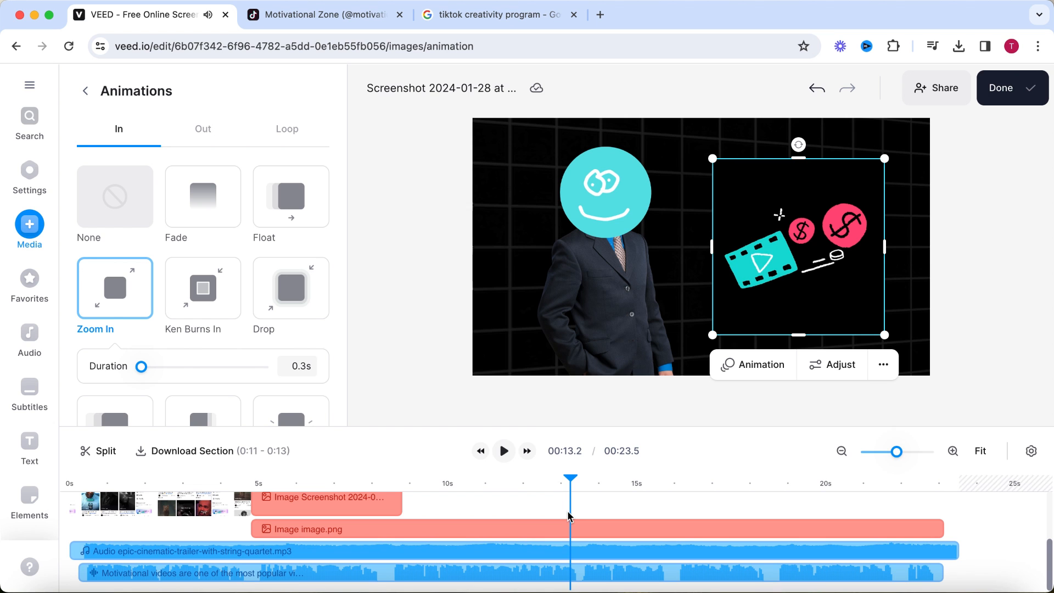
{"action": "scroll", "coordinate": [570, 495], "scroll_direction": "up", "scroll_amount": 1}
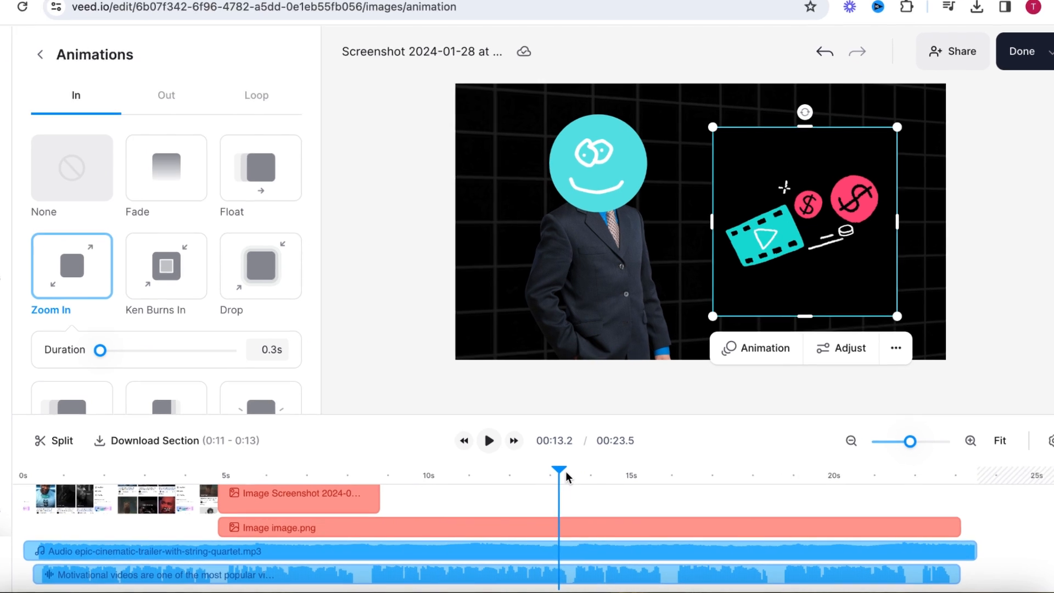
{"action": "left_click_drag", "start_coordinate": [574, 483], "coordinate": [575, 505]}
{"action": "scroll", "coordinate": [580, 521], "scroll_direction": "up", "scroll_amount": 3}
{"action": "left_click_drag", "start_coordinate": [582, 561], "coordinate": [528, 550]}
Trim the grid background clip to end at 13.5 s together with the character clip.
{"action": "left_click", "coordinate": [508, 451]}
{"action": "scroll", "coordinate": [516, 483], "scroll_direction": "down", "scroll_amount": 3}
{"action": "left_click", "coordinate": [982, 543]}
{"action": "scroll", "coordinate": [519, 516], "scroll_direction": "up", "scroll_amount": 2}
{"action": "left_click_drag", "start_coordinate": [509, 446], "coordinate": [514, 447]}
{"action": "scroll", "coordinate": [508, 484], "scroll_direction": "down", "scroll_amount": 3}
Give the grid background a leftward Slide exit animation lasting 0.6 s.
{"action": "left_click", "coordinate": [11, 18]}
{"action": "left_click", "coordinate": [170, 36]}
{"action": "left_click", "coordinate": [58, 341]}
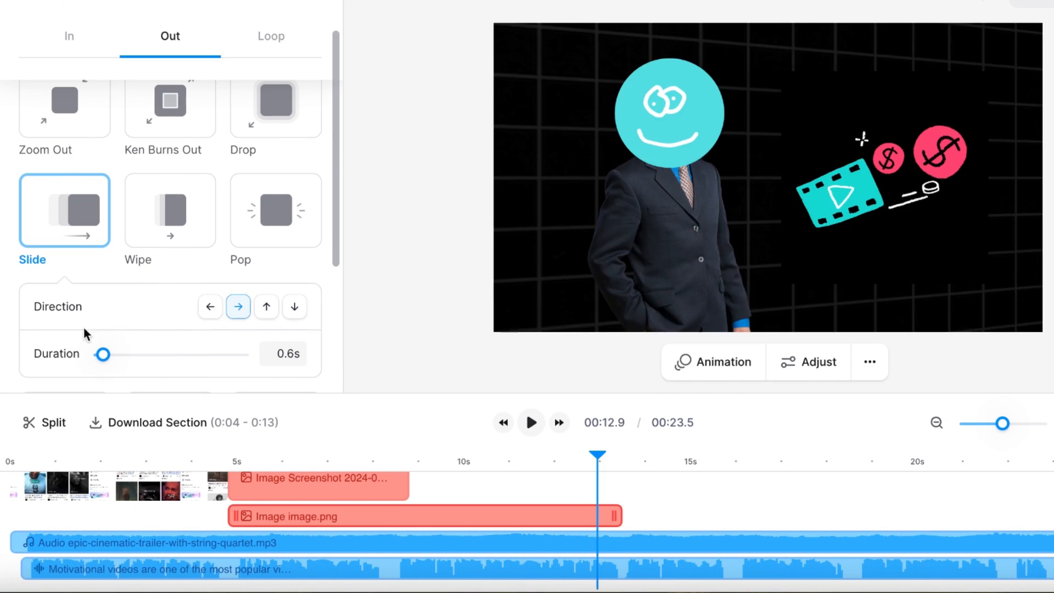
{"action": "left_click", "coordinate": [211, 306]}
Give the character image a leftward Slide exit animation lasting 0.6 s.
{"action": "scroll", "coordinate": [610, 544], "scroll_direction": "up", "scroll_amount": 3}
{"action": "left_click", "coordinate": [582, 506]}
{"action": "left_click", "coordinate": [96, 85]}
{"action": "left_click", "coordinate": [170, 36]}
{"action": "left_click", "coordinate": [65, 337]}
{"action": "left_click", "coordinate": [210, 308]}
{"action": "left_click", "coordinate": [297, 351]}
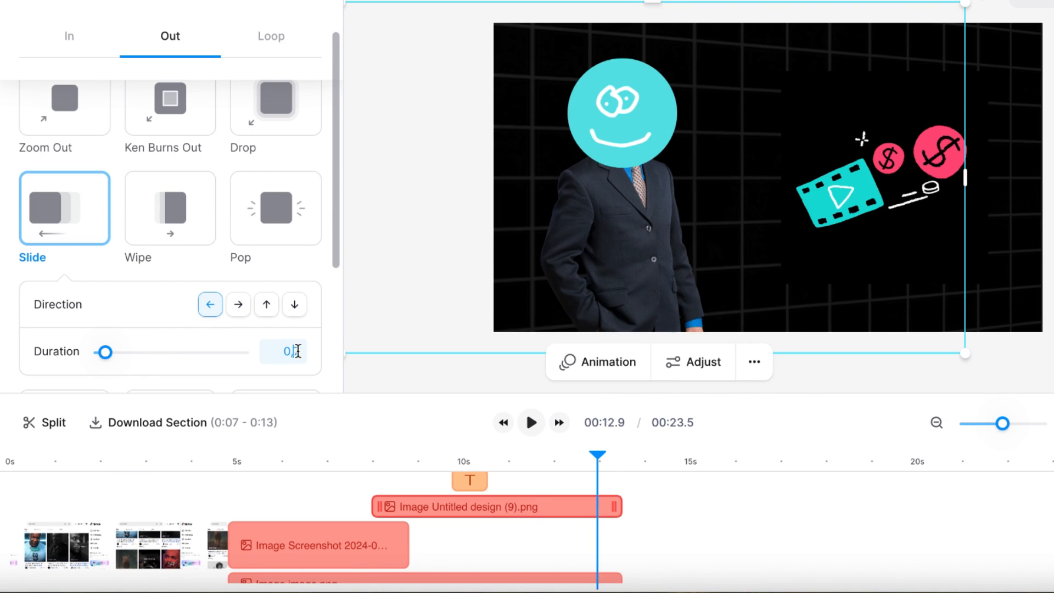
{"action": "type", "text": "0.6"}
Give the film-strip image a leftward Slide exit animation lasting 0.6 s.
{"action": "scroll", "coordinate": [628, 502], "scroll_direction": "up", "scroll_amount": 3}
{"action": "left_click", "coordinate": [598, 488]}
{"action": "left_click", "coordinate": [117, 62]}
{"action": "left_click", "coordinate": [170, 37]}
{"action": "left_click", "coordinate": [61, 149]}
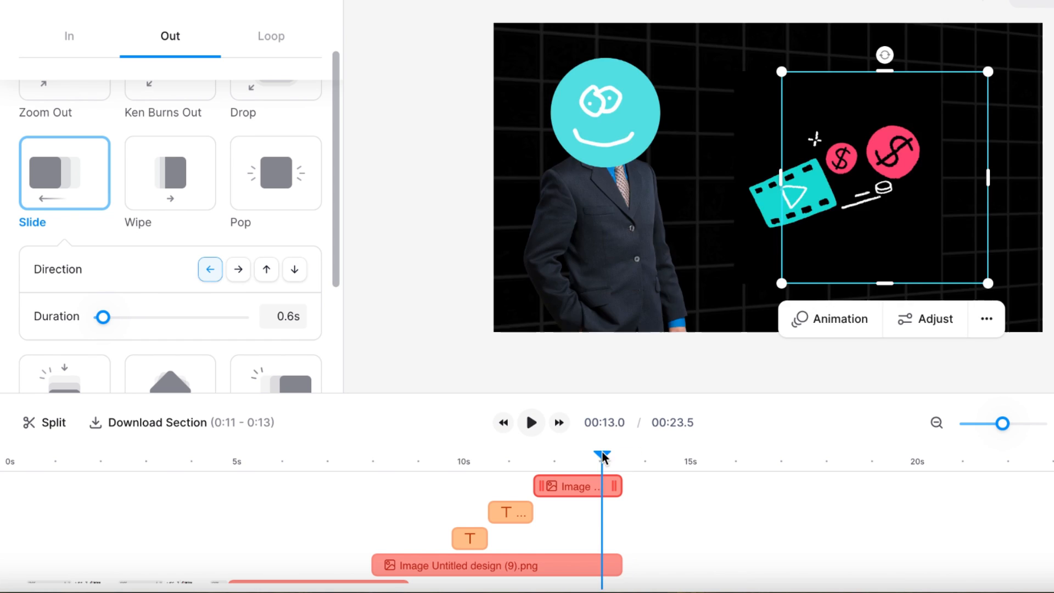
Paste a copy of the Motivational Zone profile screenshot clip and place it on the top track, starting at about 13.2 s.
{"action": "left_click", "coordinate": [615, 464]}
{"action": "mouse_move", "coordinate": [615, 464]}
{"action": "left_mouse_down"}
{"action": "mouse_move", "coordinate": [624, 464]}
{"action": "mouse_move", "coordinate": [600, 464]}
{"action": "mouse_move", "coordinate": [628, 464]}
{"action": "left_mouse_up"}
{"action": "scroll", "coordinate": [558, 531], "scroll_direction": "down", "scroll_amount": 2}
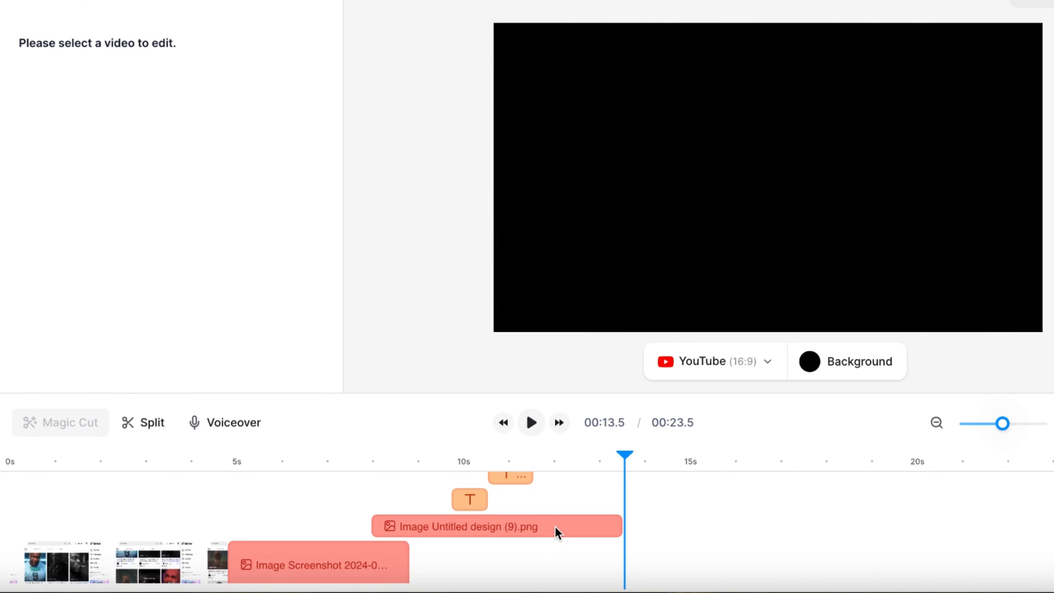
{"action": "right_click", "coordinate": [659, 503]}
{"action": "left_click", "coordinate": [681, 529]}
{"action": "scroll", "coordinate": [681, 529], "scroll_direction": "up", "scroll_amount": 2}
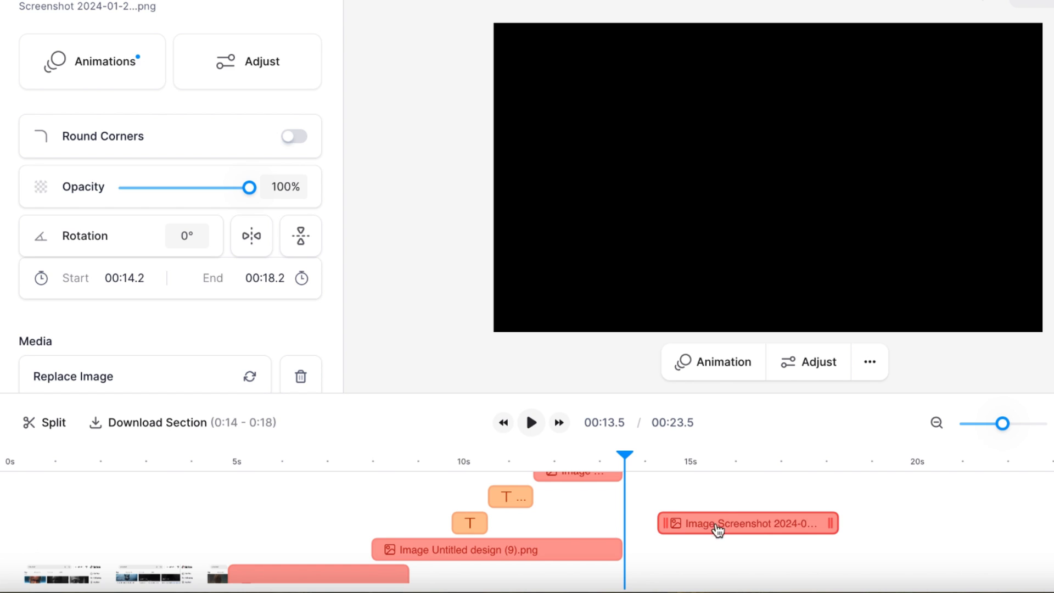
{"action": "left_click_drag", "start_coordinate": [717, 531], "coordinate": [670, 528]}
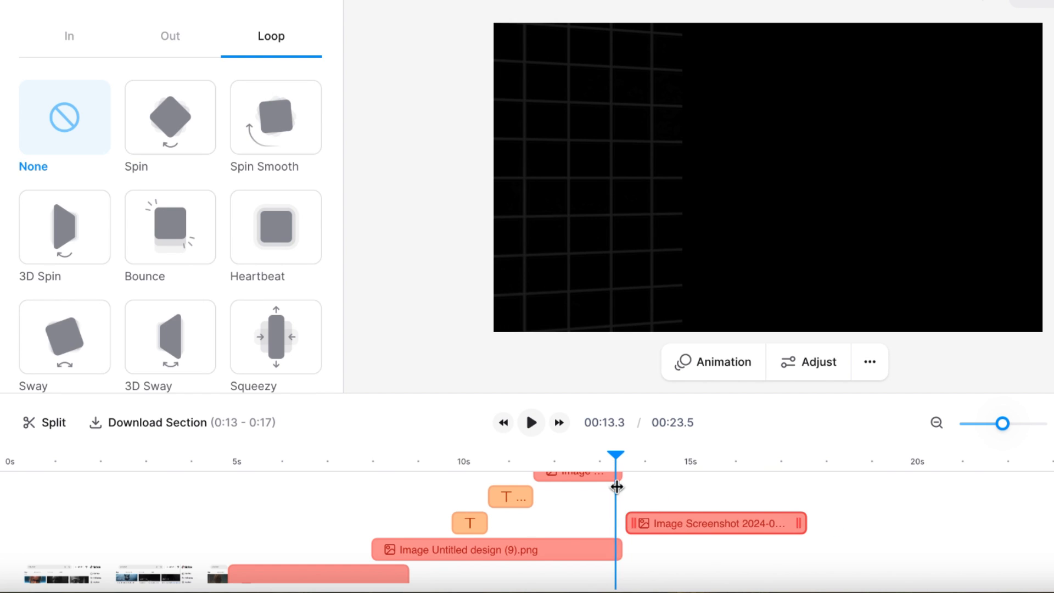
{"action": "scroll", "coordinate": [634, 519], "scroll_direction": "up", "scroll_amount": 1}
{"action": "left_click_drag", "start_coordinate": [648, 546], "coordinate": [634, 483]}
Give the copied profile screenshot a leftward Slide entrance animation lasting 0.6 s and move its clip to start at 12.9 s.
{"action": "left_click", "coordinate": [118, 77]}
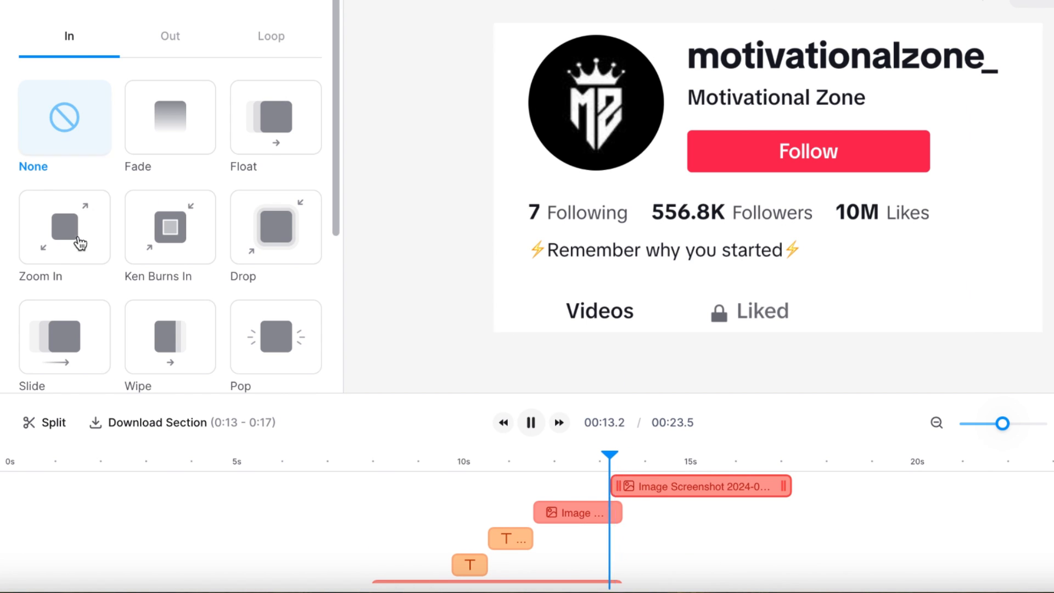
{"action": "left_click", "coordinate": [65, 314]}
{"action": "left_click", "coordinate": [210, 279]}
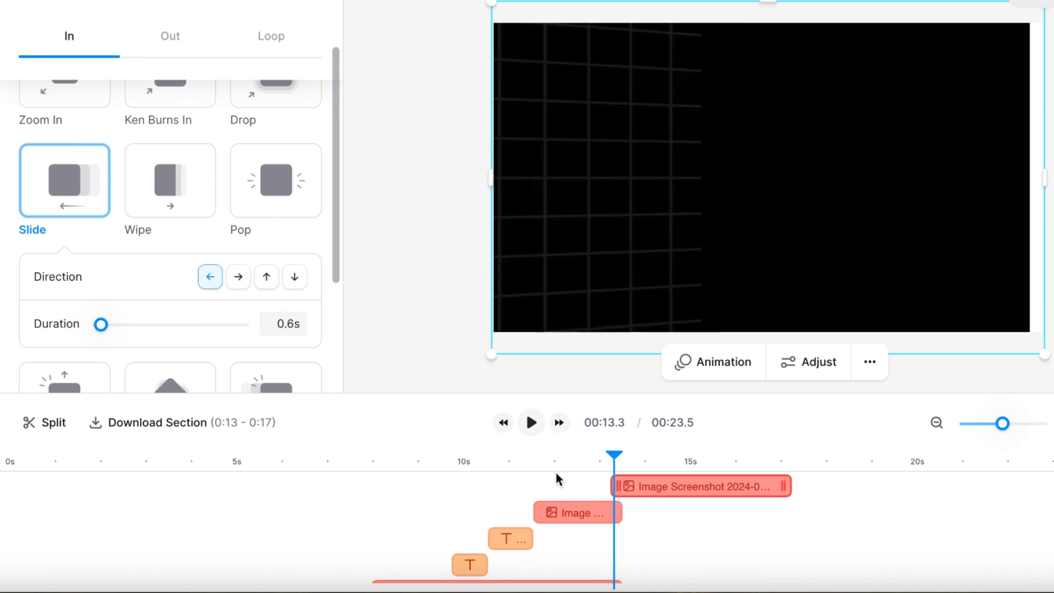
{"action": "left_click_drag", "start_coordinate": [631, 486], "coordinate": [616, 487]}
{"action": "left_click_drag", "start_coordinate": [594, 462], "coordinate": [505, 463]}
{"action": "left_click", "coordinate": [529, 428]}
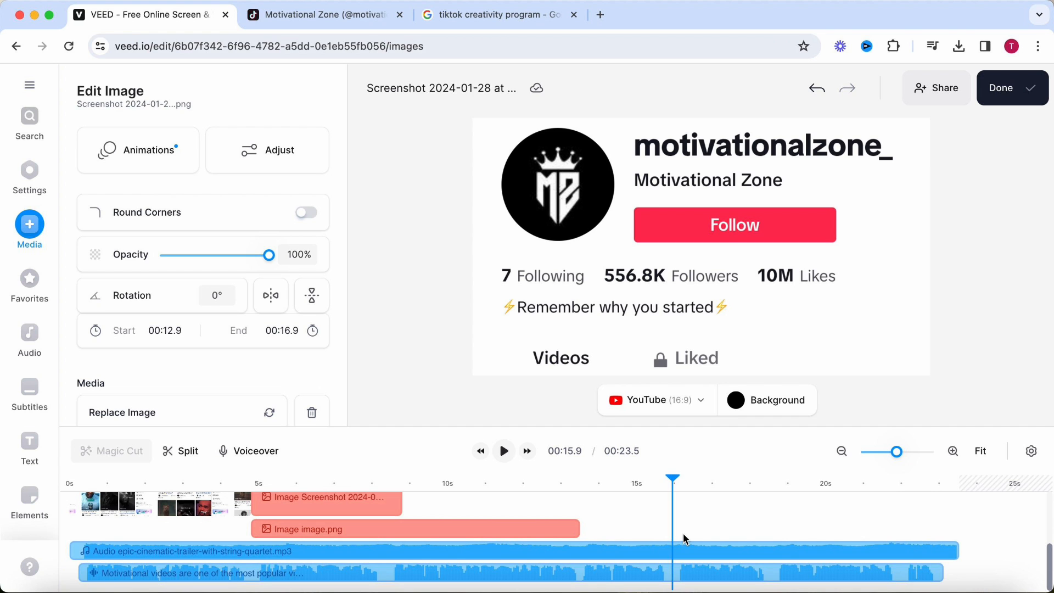
Screen-record the Motivational Zone TikTok browser tab while showing motivational videos, and add the recording to the video project.
{"action": "left_click", "coordinate": [20, 230]}
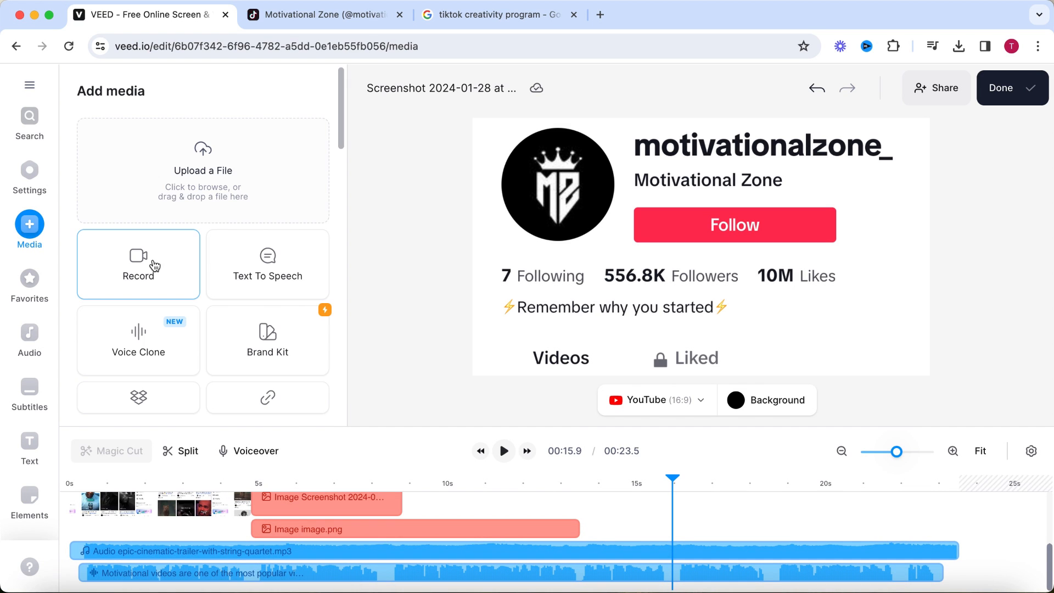
{"action": "left_click", "coordinate": [154, 265]}
{"action": "left_click", "coordinate": [664, 247]}
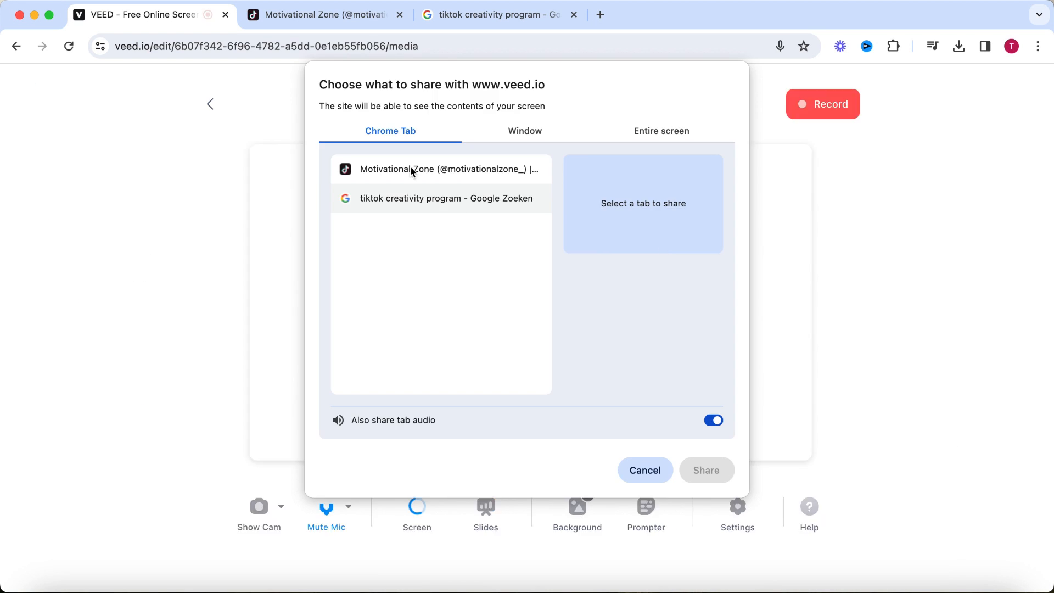
{"action": "left_click", "coordinate": [412, 169]}
{"action": "left_click", "coordinate": [706, 470]}
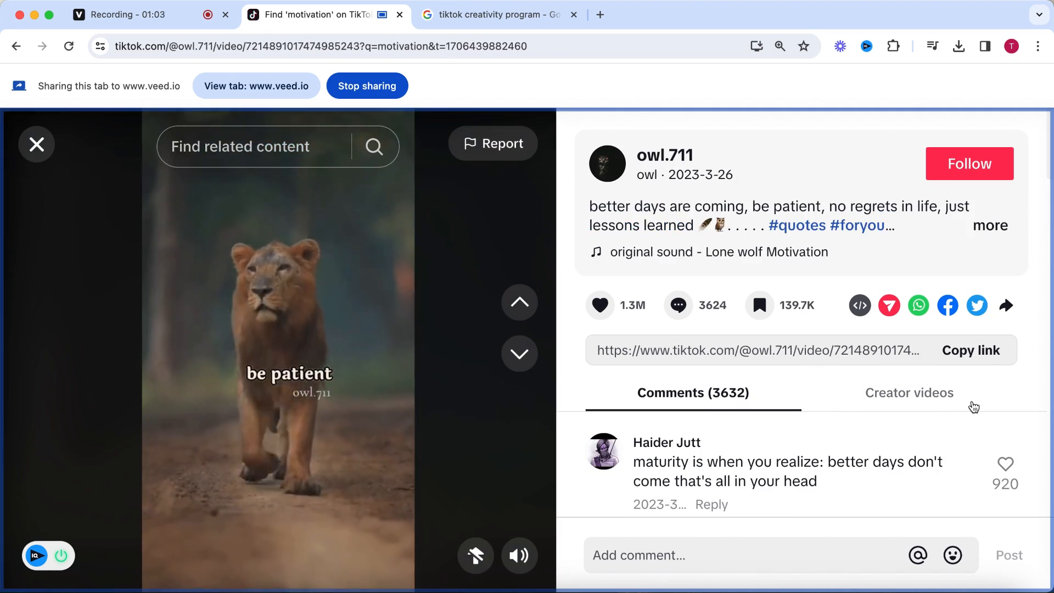
{"action": "left_click", "coordinate": [256, 86]}
{"action": "left_click", "coordinate": [827, 148]}
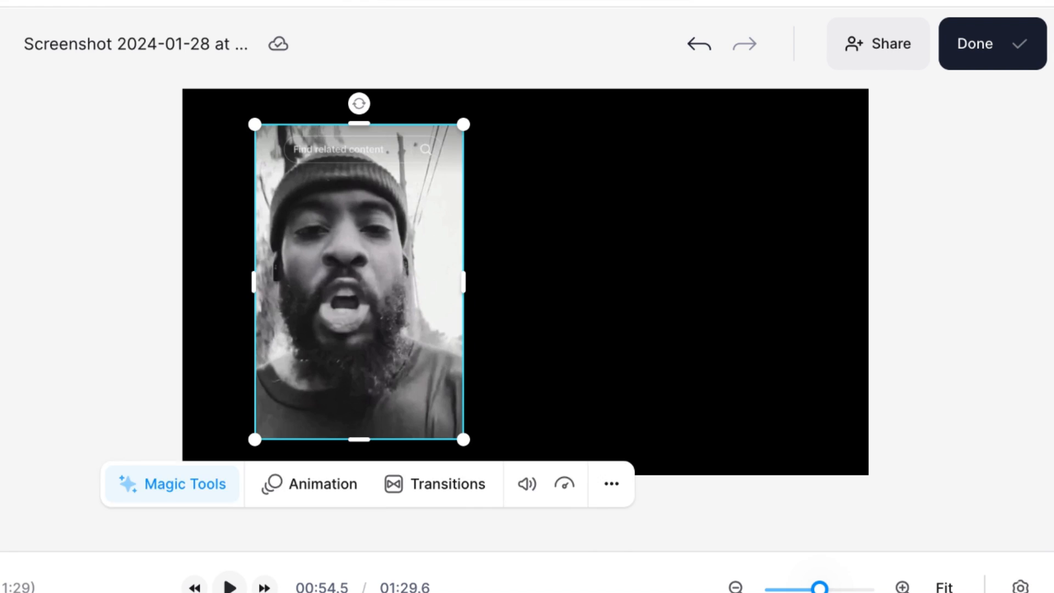
{"action": "right_click", "coordinate": [460, 437]}
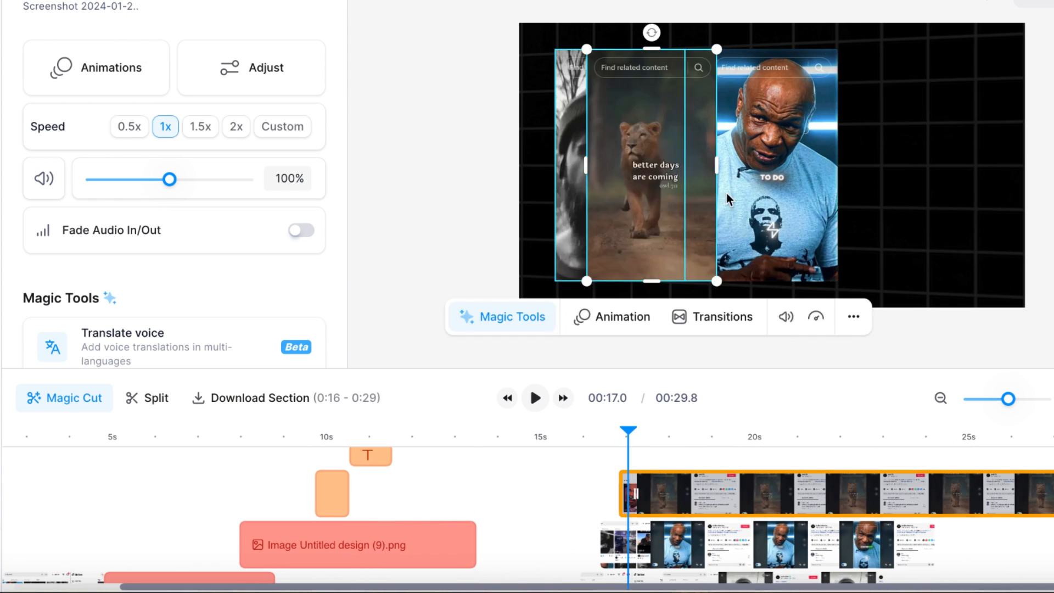
Give the lion video clip an upward Slide entrance animation lasting 0.6 s and play it back.
{"action": "left_click", "coordinate": [93, 73]}
{"action": "left_click", "coordinate": [71, 302]}
{"action": "left_click", "coordinate": [271, 253]}
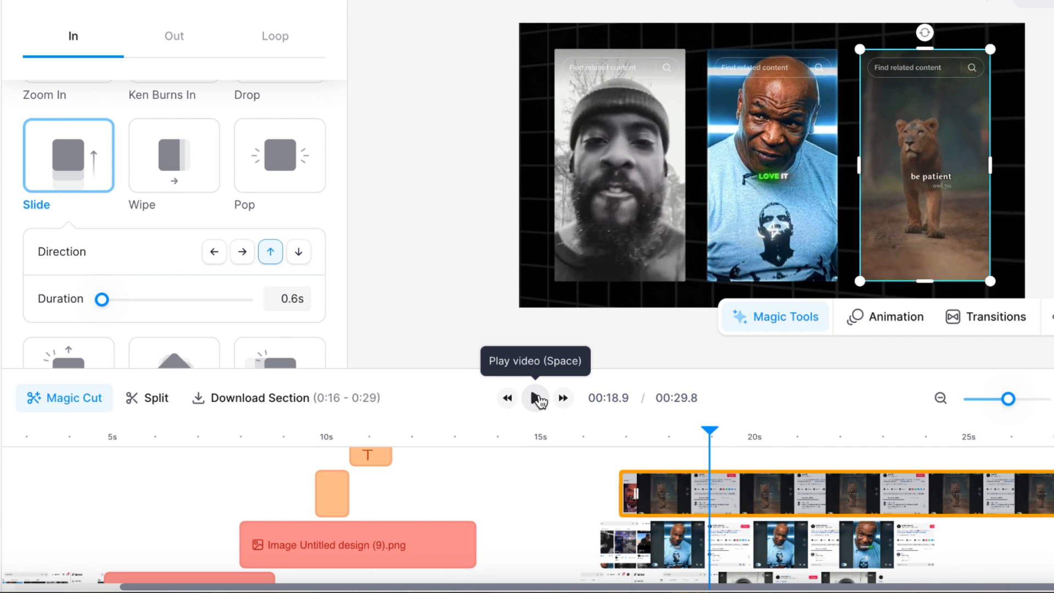
{"action": "left_click", "coordinate": [537, 400]}
{"action": "left_click", "coordinate": [537, 399]}
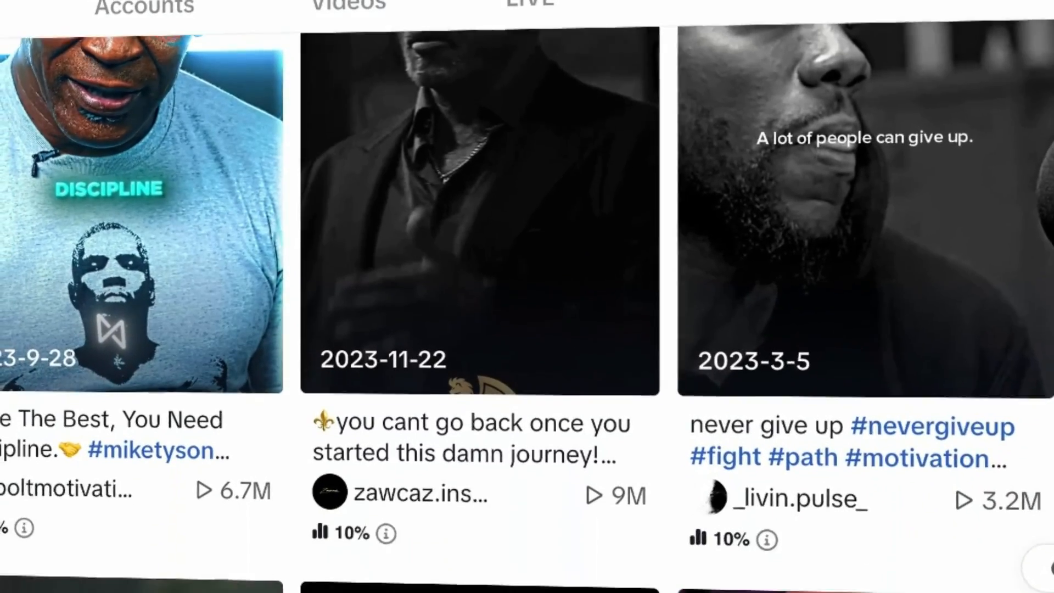
{"action": "scroll", "coordinate": [527, 297], "scroll_direction": "down", "scroll_amount": 3}
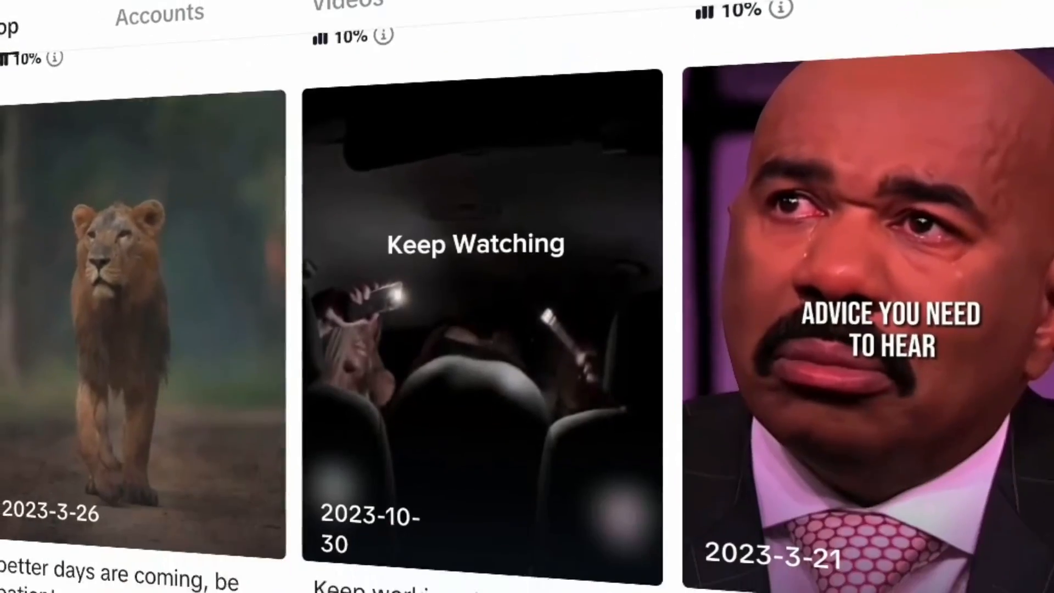
{"action": "scroll", "coordinate": [527, 296], "scroll_direction": "down", "scroll_amount": 5}
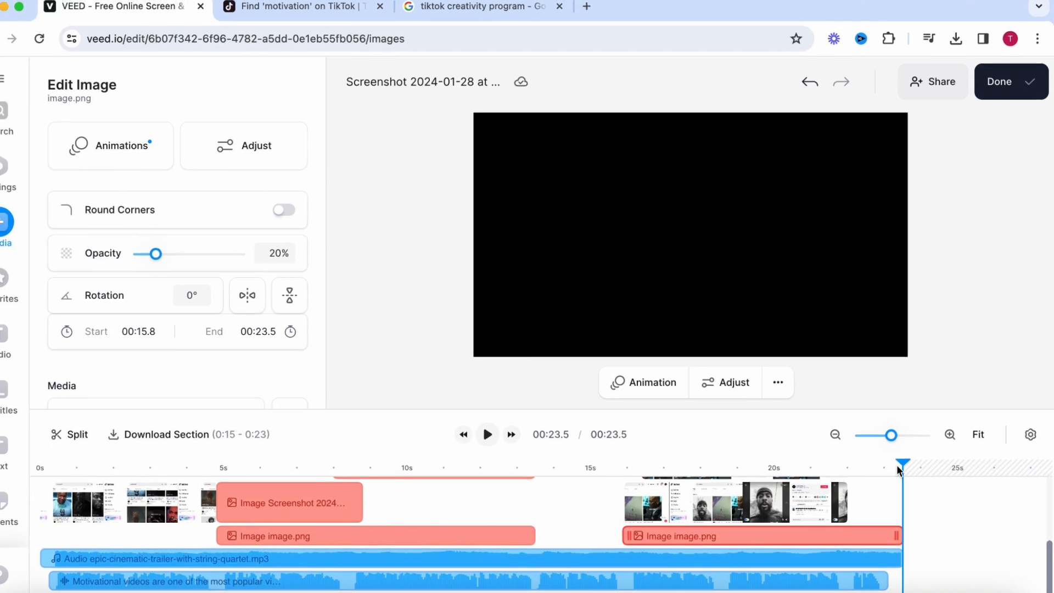
Export the finished video and upload the downloaded file into a new blank project.
{"action": "left_click", "coordinate": [1014, 95]}
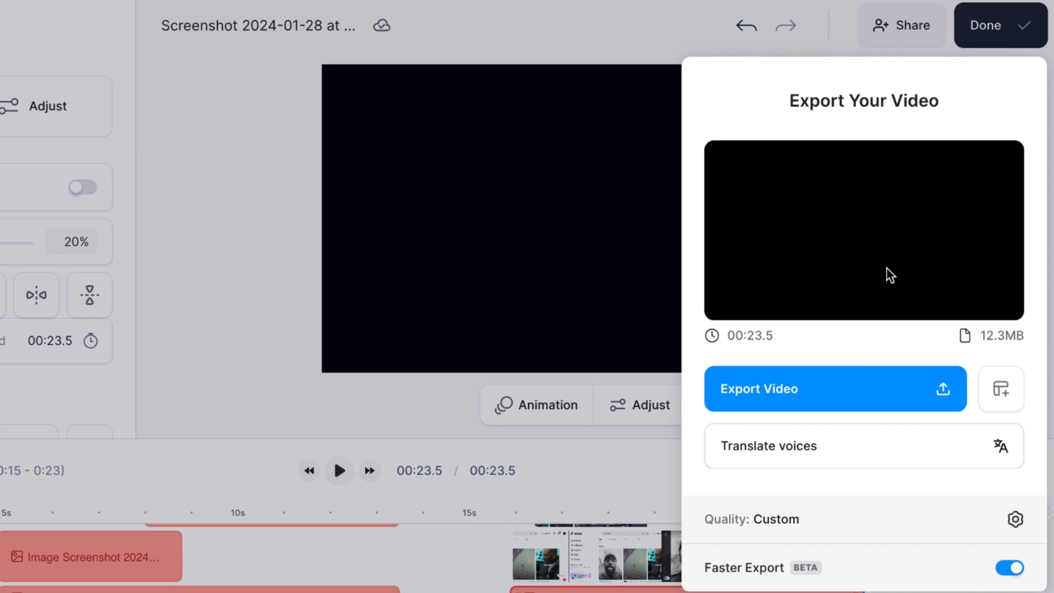
{"action": "left_click", "coordinate": [844, 395]}
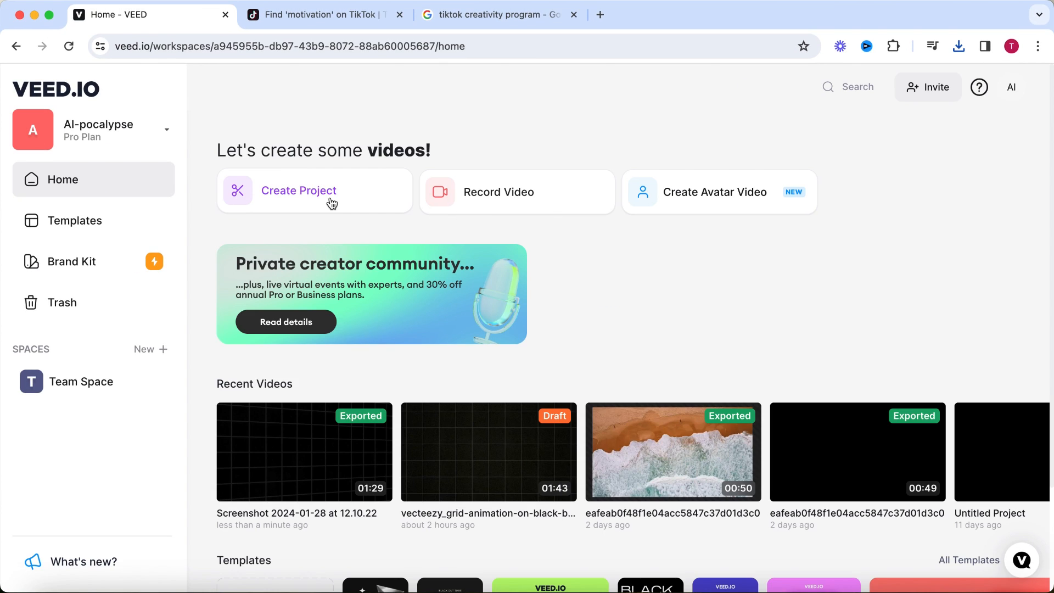
{"action": "left_click", "coordinate": [332, 203]}
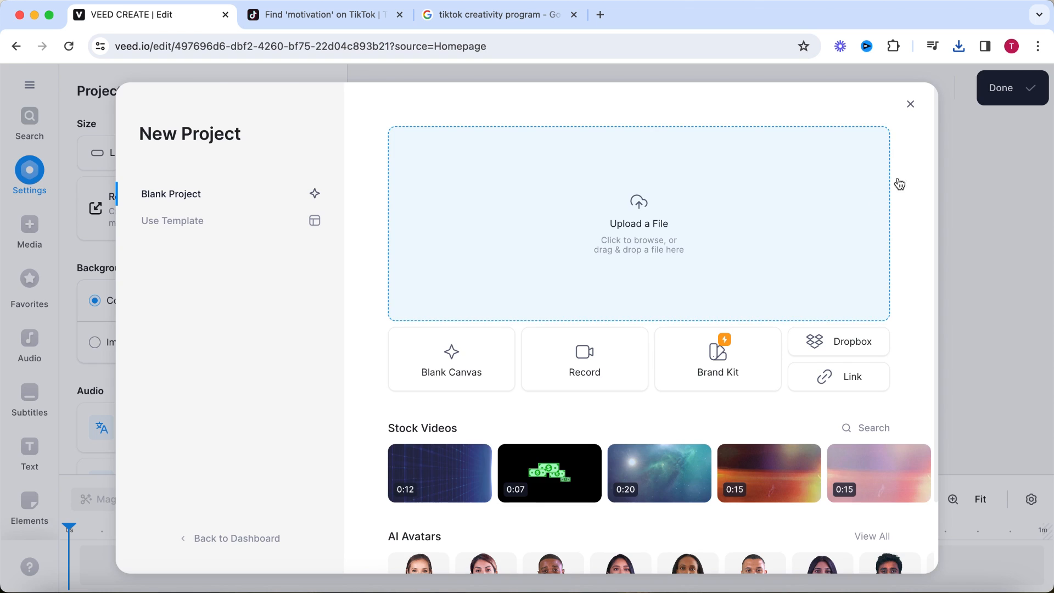
{"action": "left_click", "coordinate": [959, 46]}
{"action": "left_click_drag", "start_coordinate": [856, 116], "coordinate": [685, 212]}
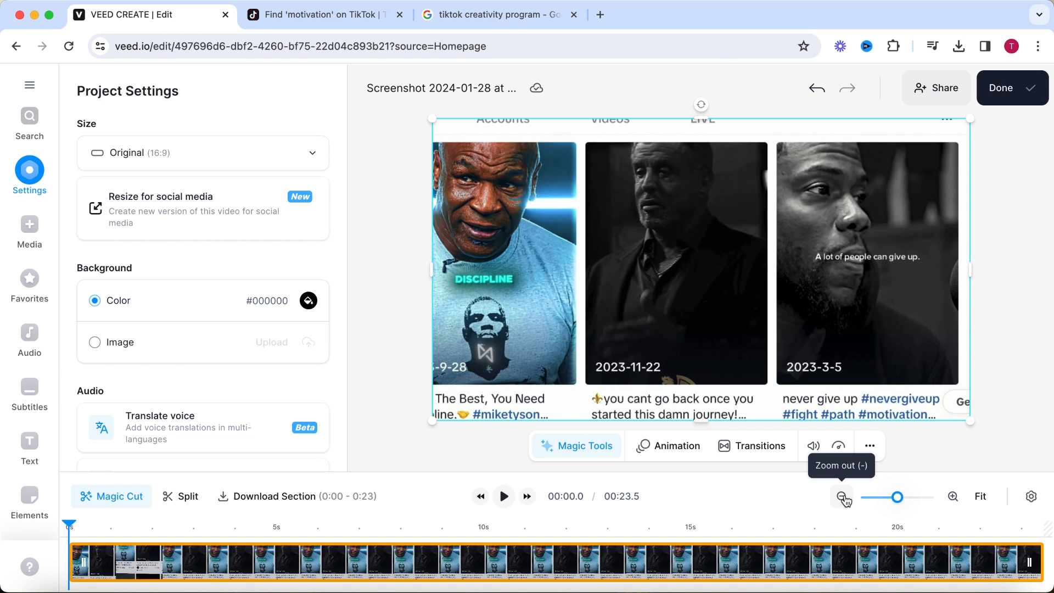
Play the imported video through, return to its start and generate automatic English subtitles for it.
{"action": "left_click", "coordinate": [843, 498]}
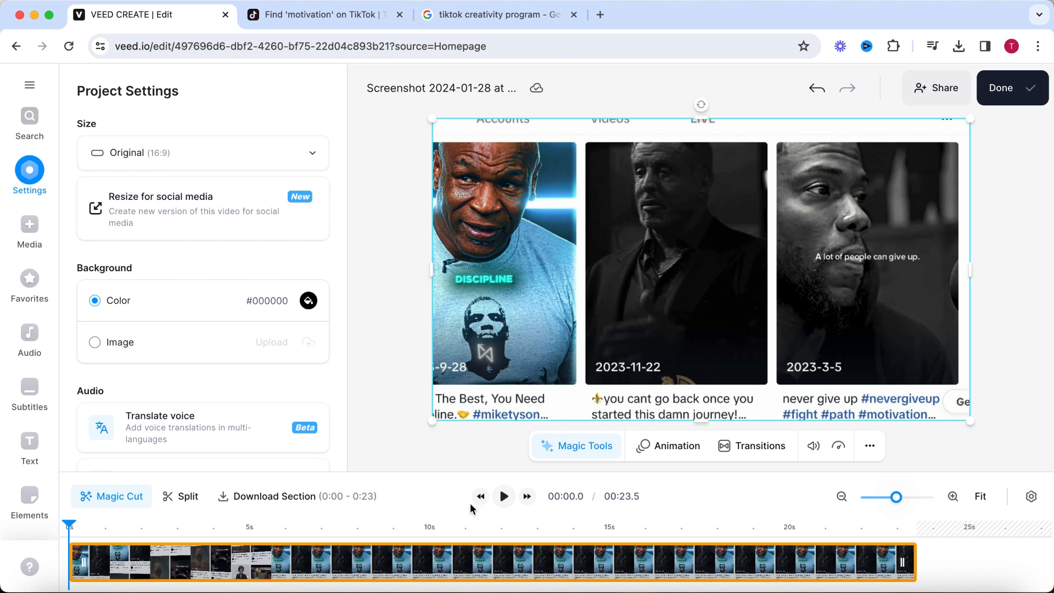
{"action": "left_click", "coordinate": [503, 497]}
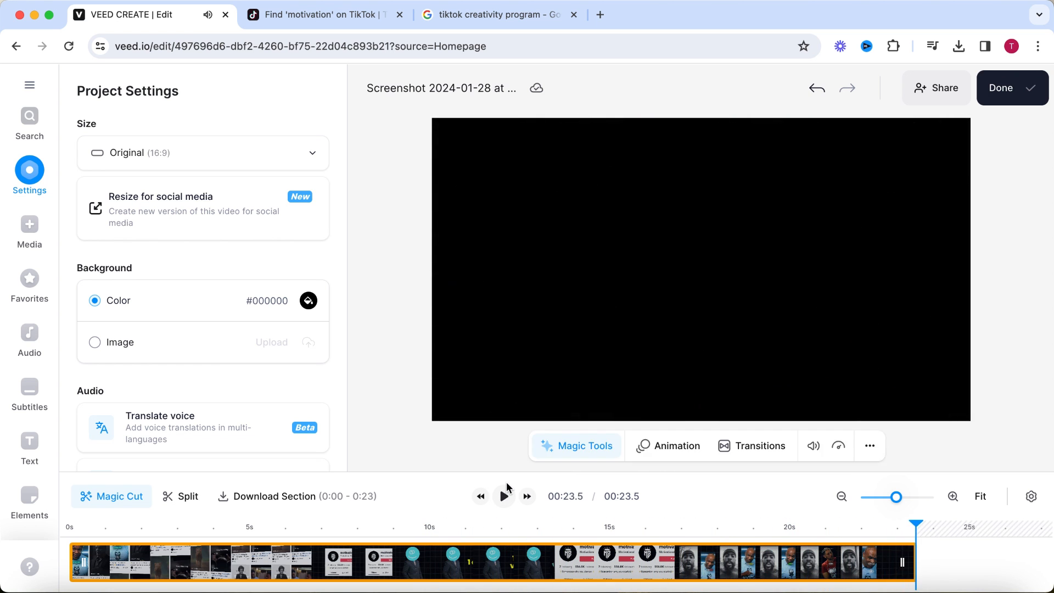
{"action": "left_click_drag", "start_coordinate": [919, 527], "coordinate": [65, 542]}
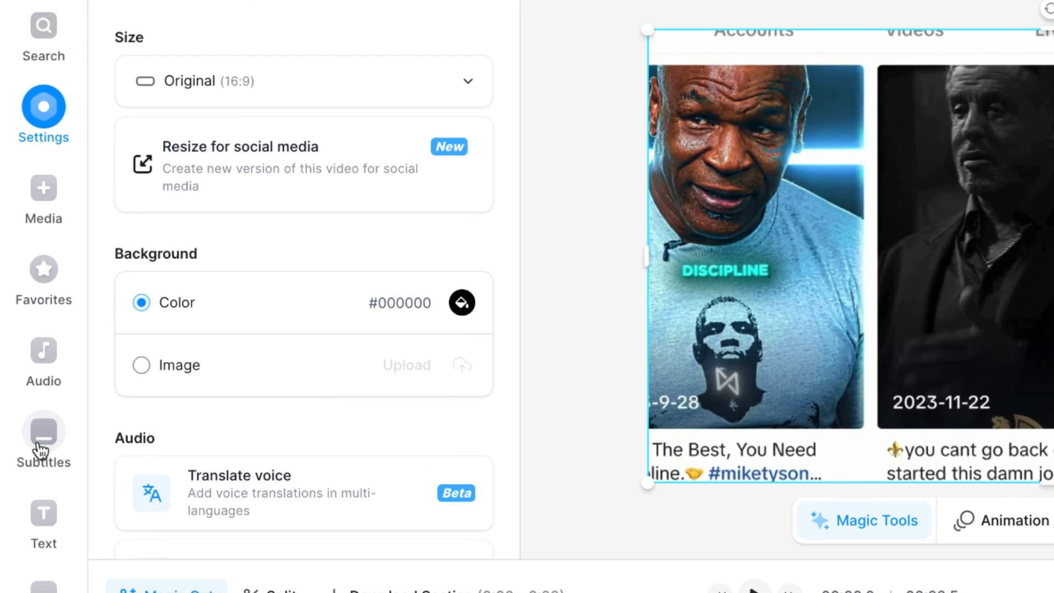
{"action": "left_click", "coordinate": [27, 400]}
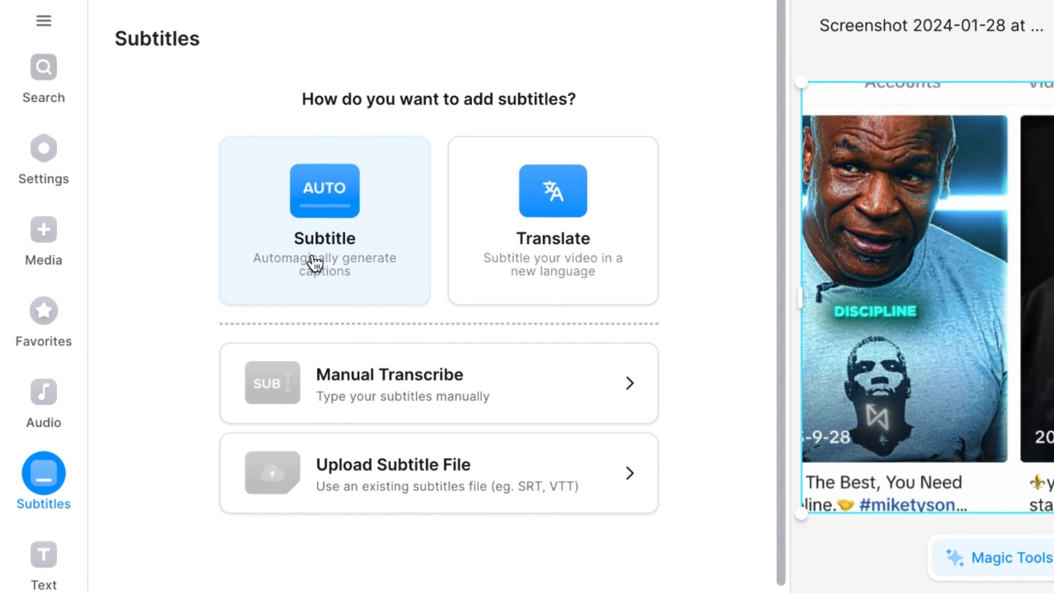
{"action": "left_click", "coordinate": [314, 220]}
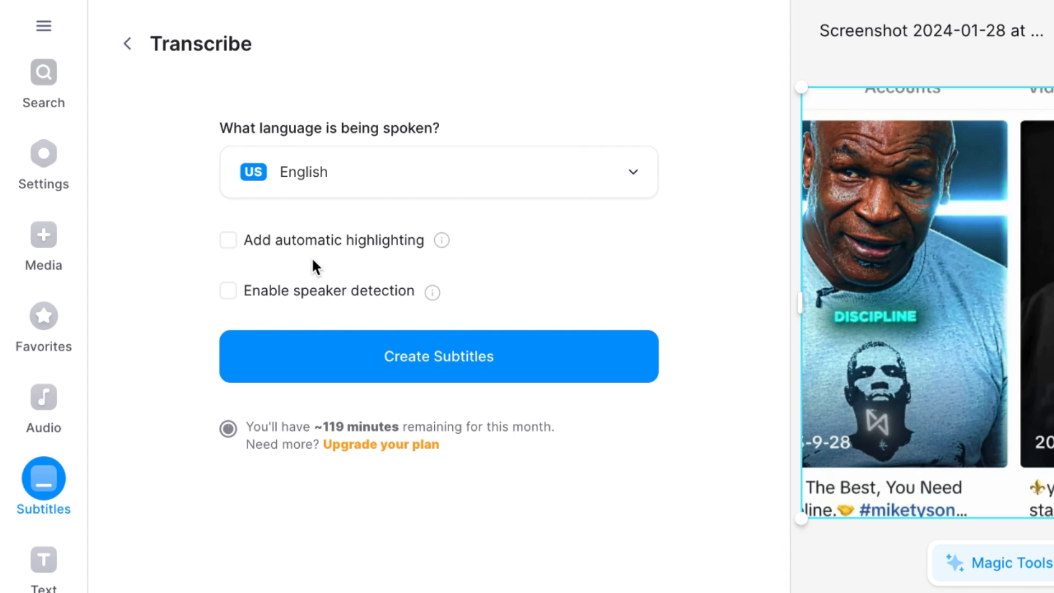
{"action": "left_click", "coordinate": [294, 359]}
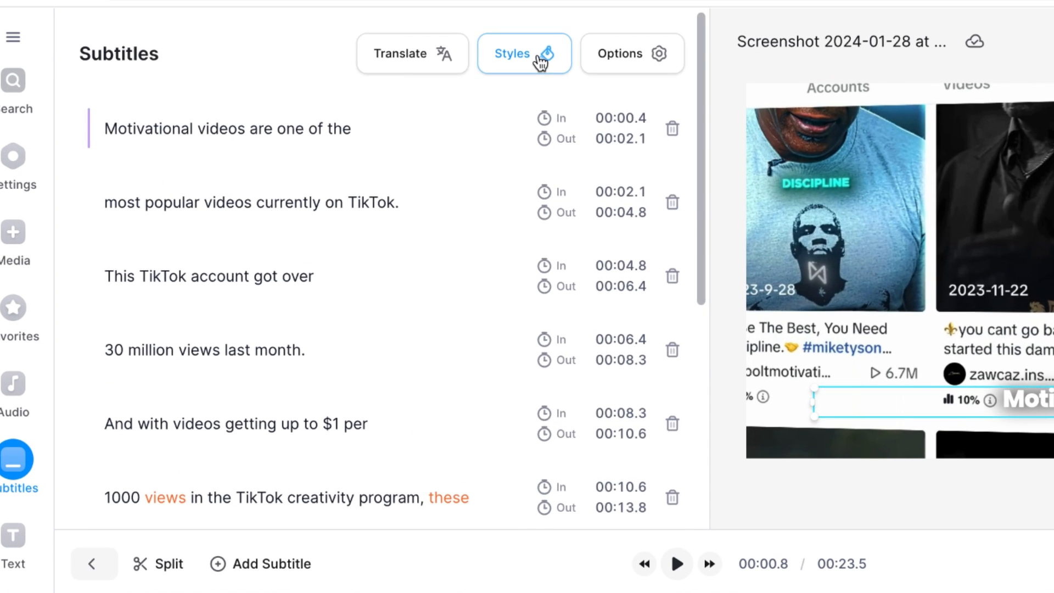
Style the generated subtitles with the POPPINS 1 preset and return to the subtitle list.
{"action": "left_click", "coordinate": [395, 98]}
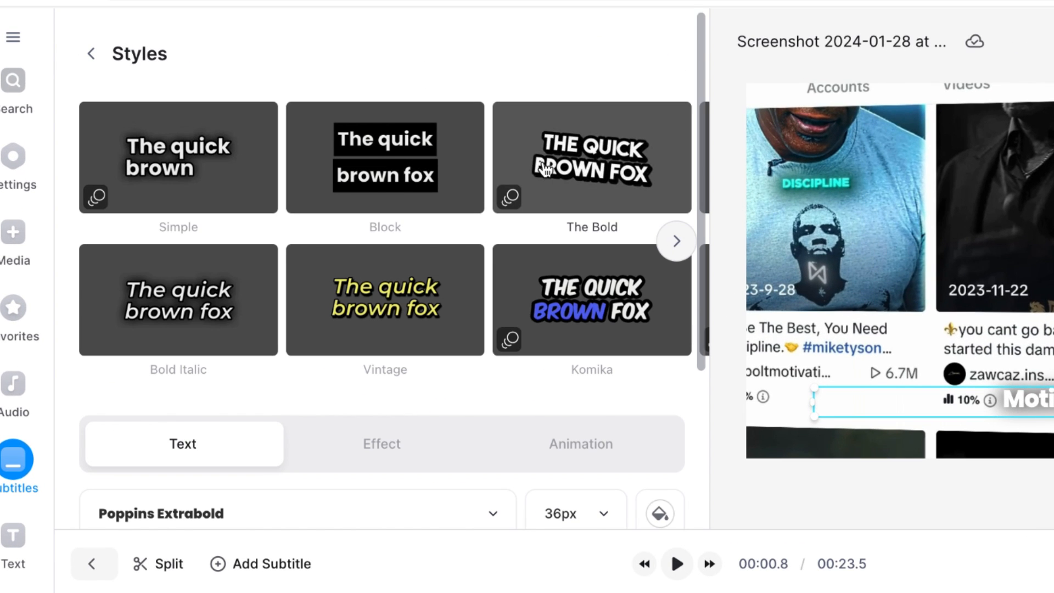
{"action": "left_click_drag", "start_coordinate": [700, 239], "coordinate": [700, 242]}
{"action": "left_click", "coordinate": [674, 238]}
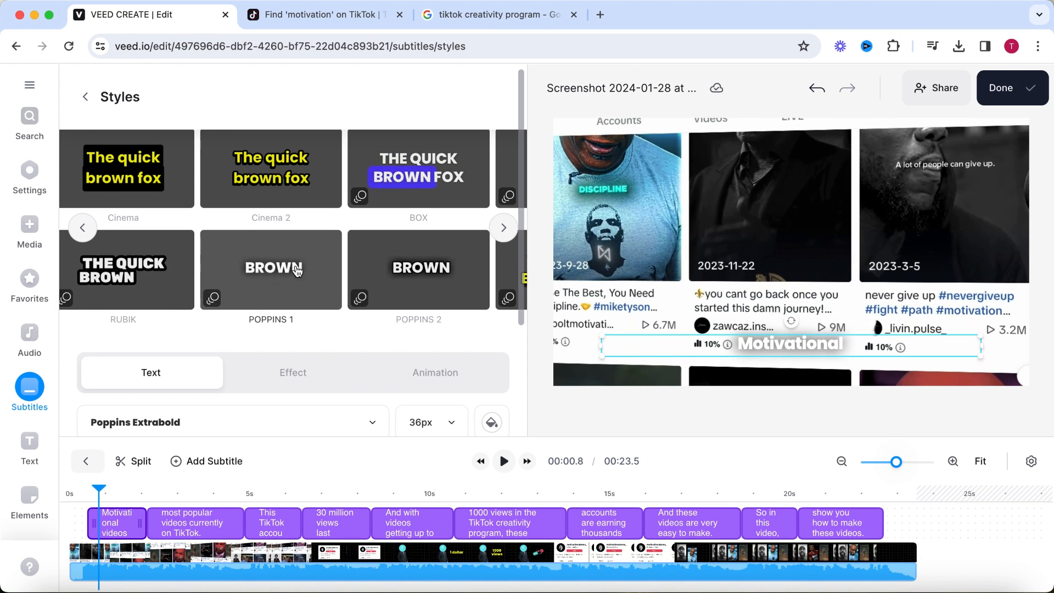
{"action": "left_click", "coordinate": [85, 97]}
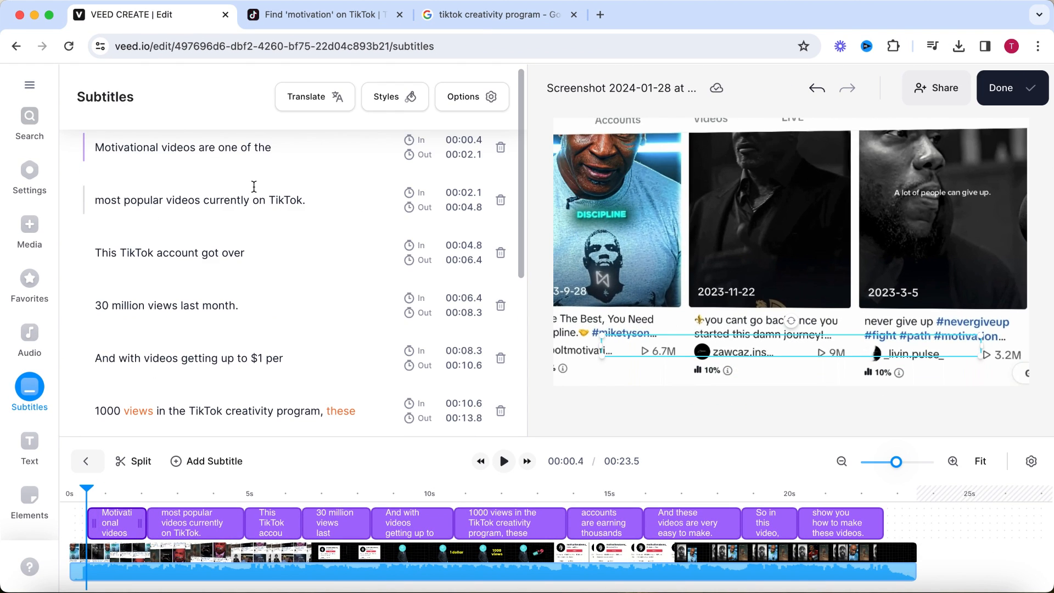
Place the subtitles in the middle of the frame and set their font size to 72px.
{"action": "left_click", "coordinate": [97, 497]}
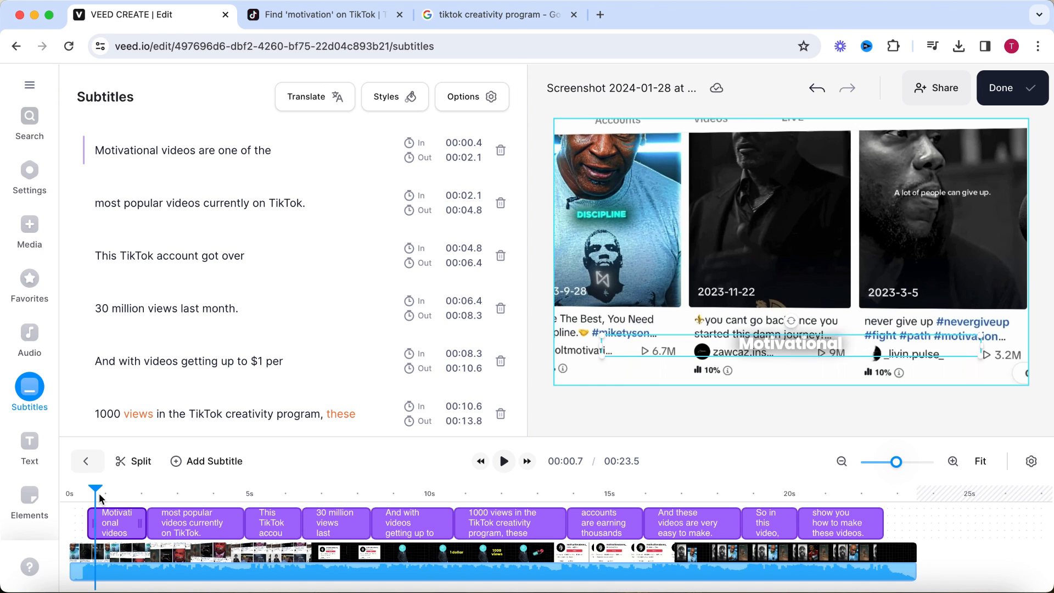
{"action": "left_click", "coordinate": [380, 98]}
{"action": "scroll", "coordinate": [410, 332], "scroll_direction": "down", "scroll_amount": 3}
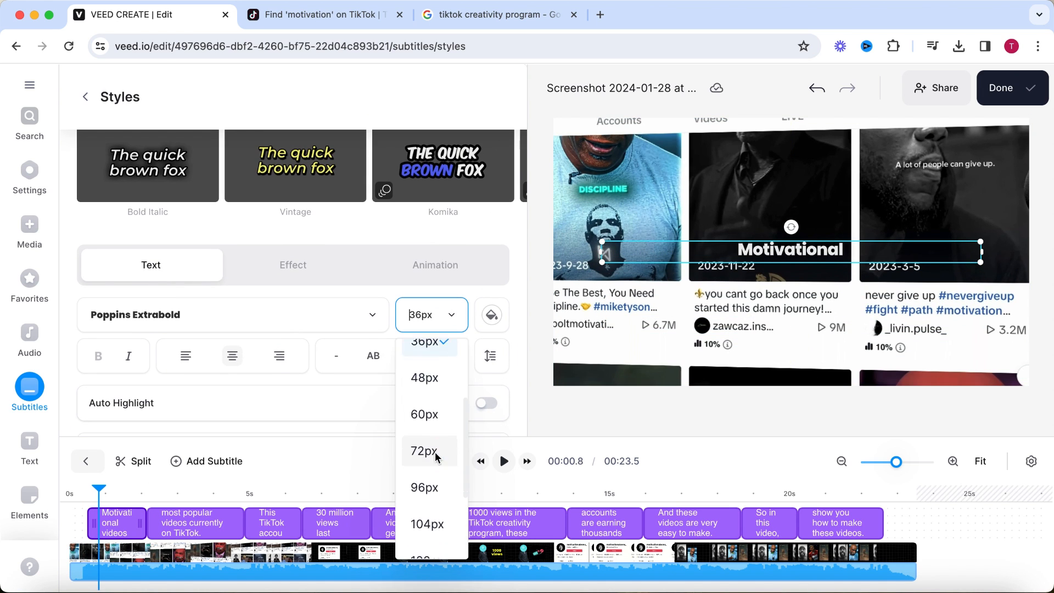
{"action": "left_click", "coordinate": [424, 451]}
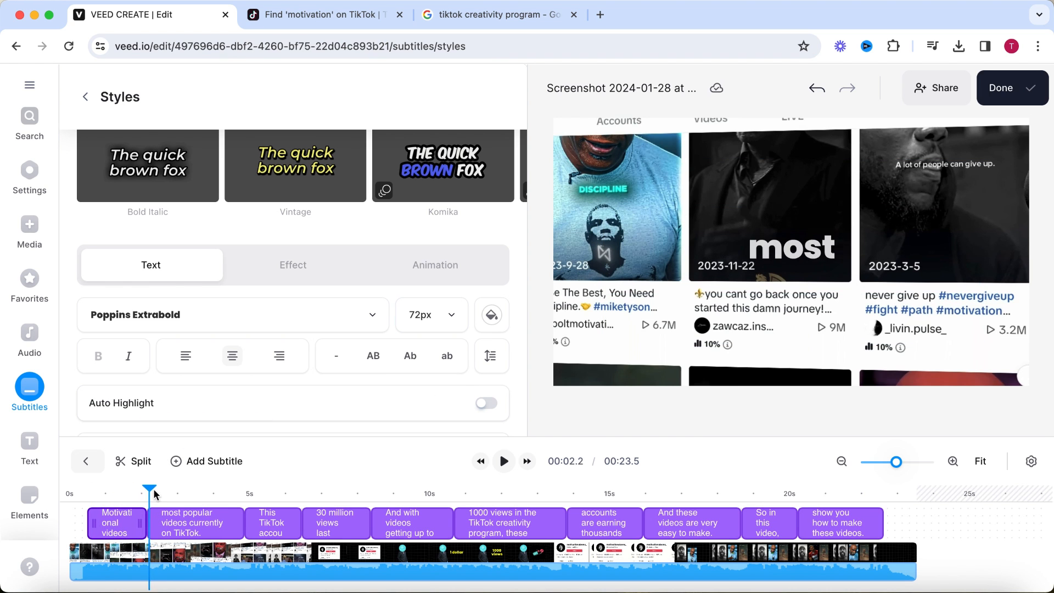
Scrub through the video and play its opening seconds to check how the subtitles look over the footage.
{"action": "left_click_drag", "start_coordinate": [211, 494], "coordinate": [227, 494]}
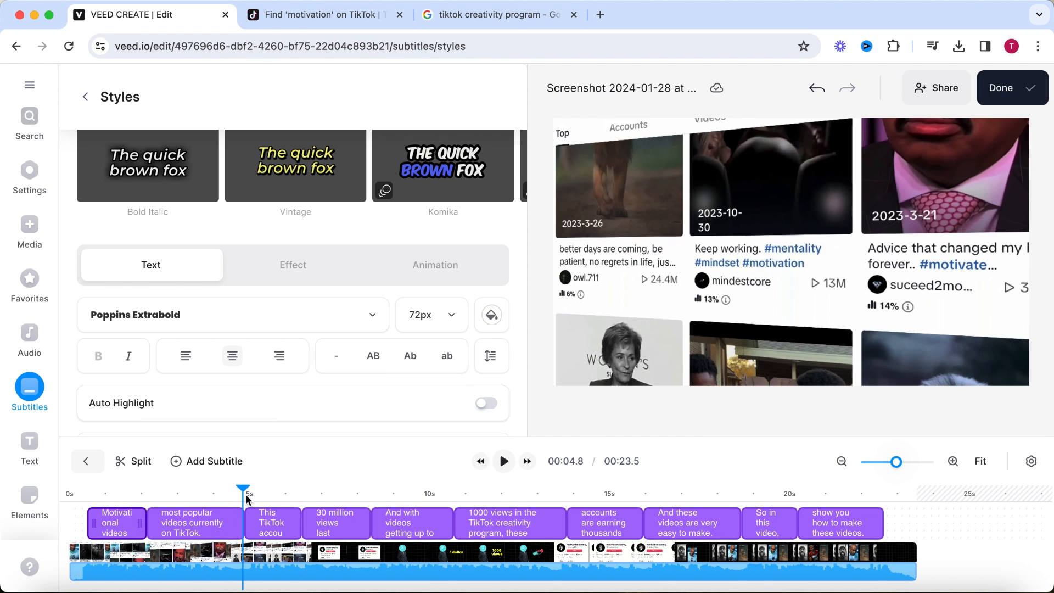
{"action": "left_click_drag", "start_coordinate": [343, 504], "coordinate": [369, 507]}
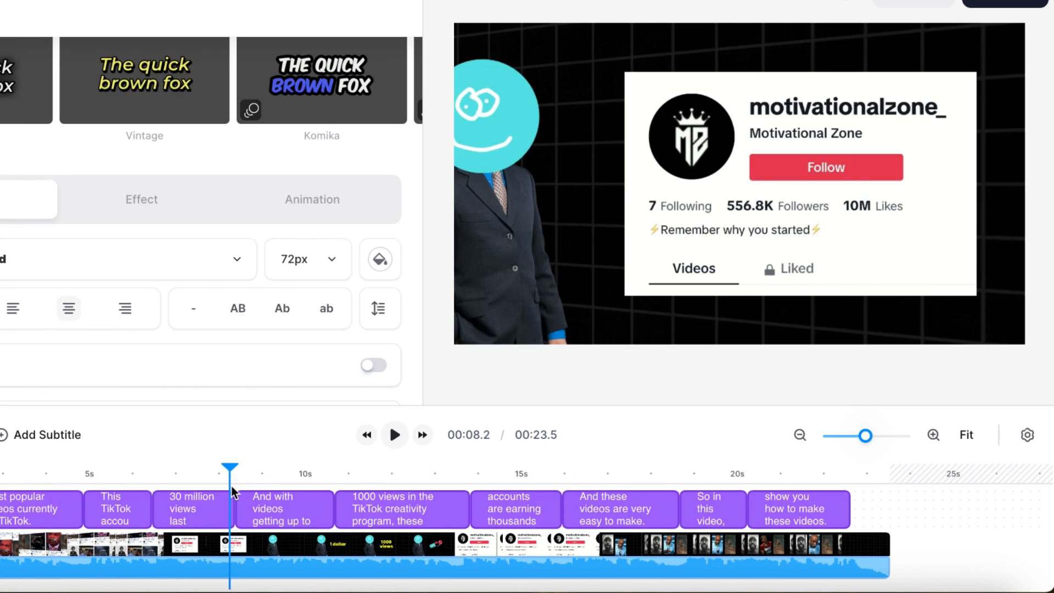
{"action": "left_click_drag", "start_coordinate": [231, 486], "coordinate": [436, 479]}
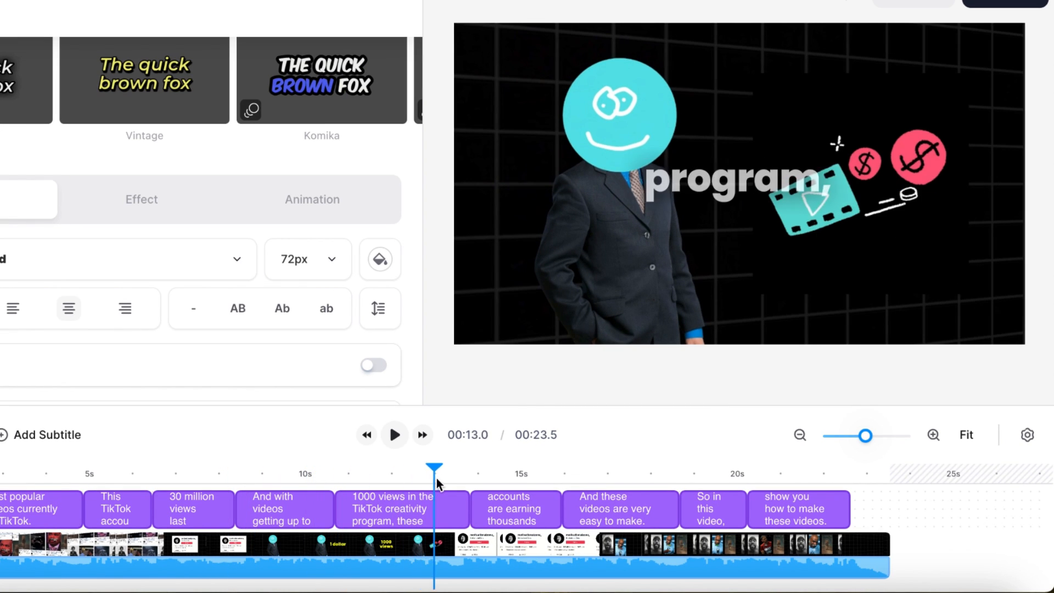
{"action": "left_click", "coordinate": [366, 435]}
{"action": "left_click", "coordinate": [393, 435]}
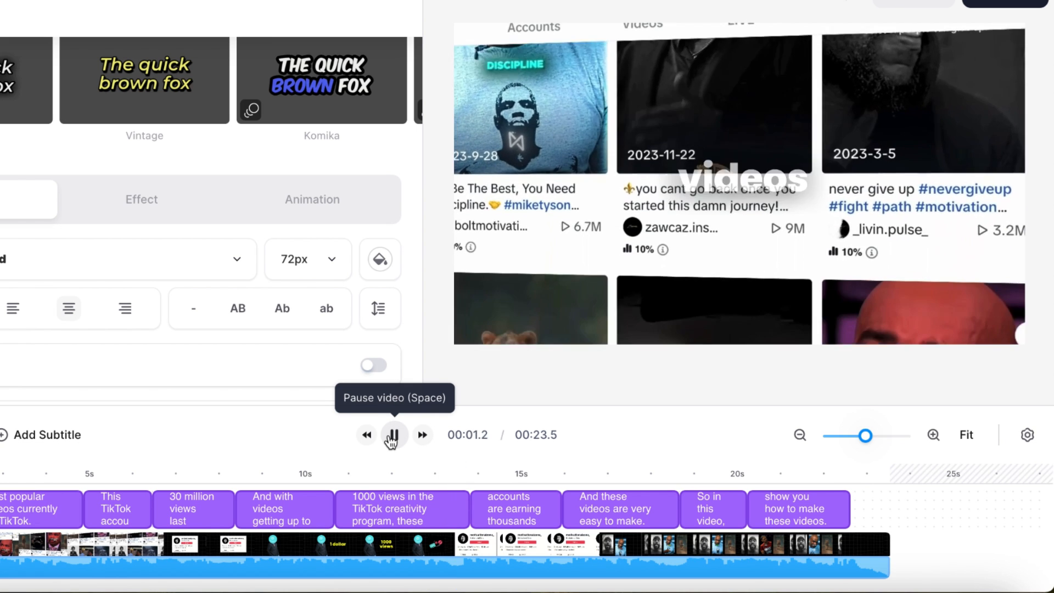
{"action": "left_click", "coordinate": [393, 435]}
{"action": "left_click", "coordinate": [393, 435]}
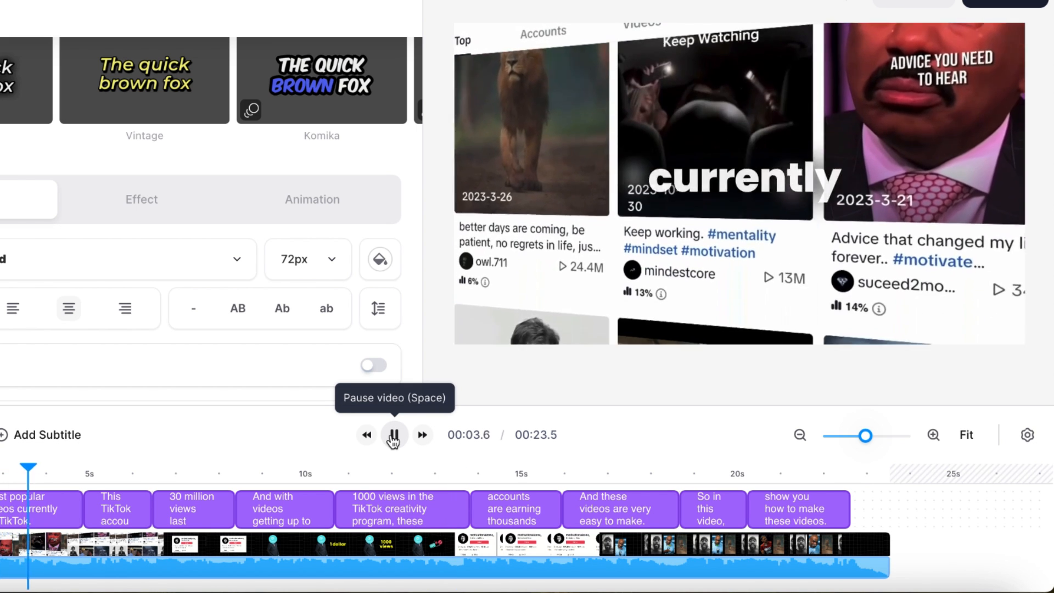
{"action": "left_click", "coordinate": [393, 435]}
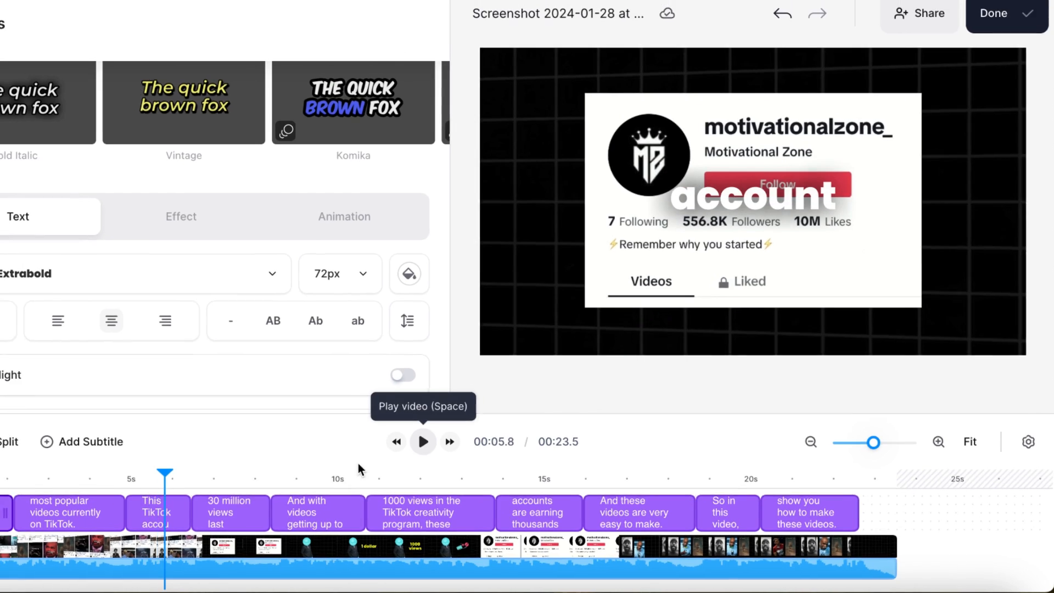
Delete every subtitle line between "most popular videos currently on TikTok." and "So in this video, I'm going to".
{"action": "left_click", "coordinate": [114, 511]}
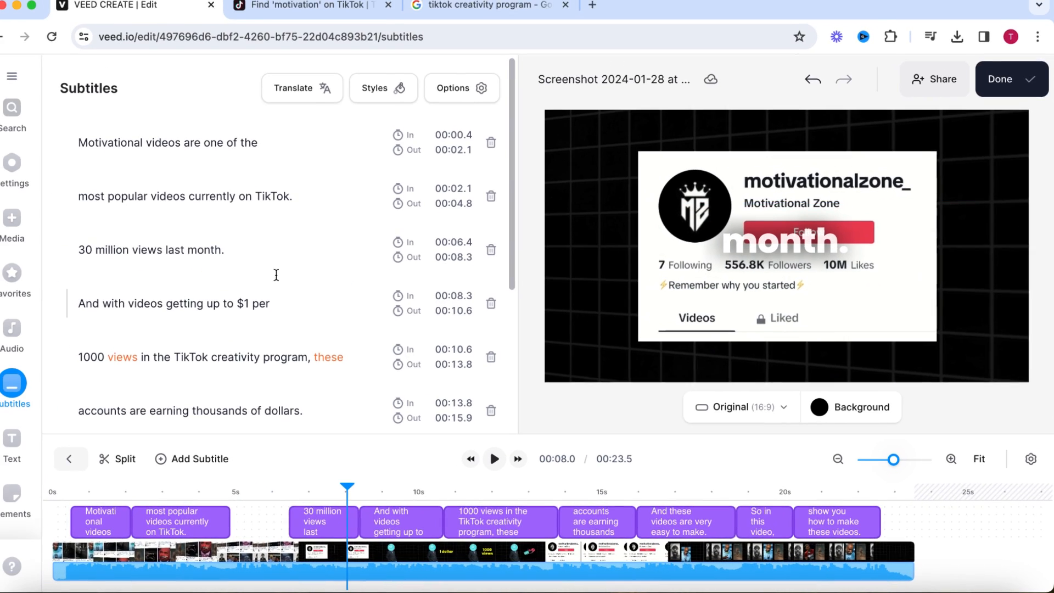
{"action": "left_click", "coordinate": [503, 255]}
{"action": "left_click_drag", "start_coordinate": [361, 488], "coordinate": [739, 500]}
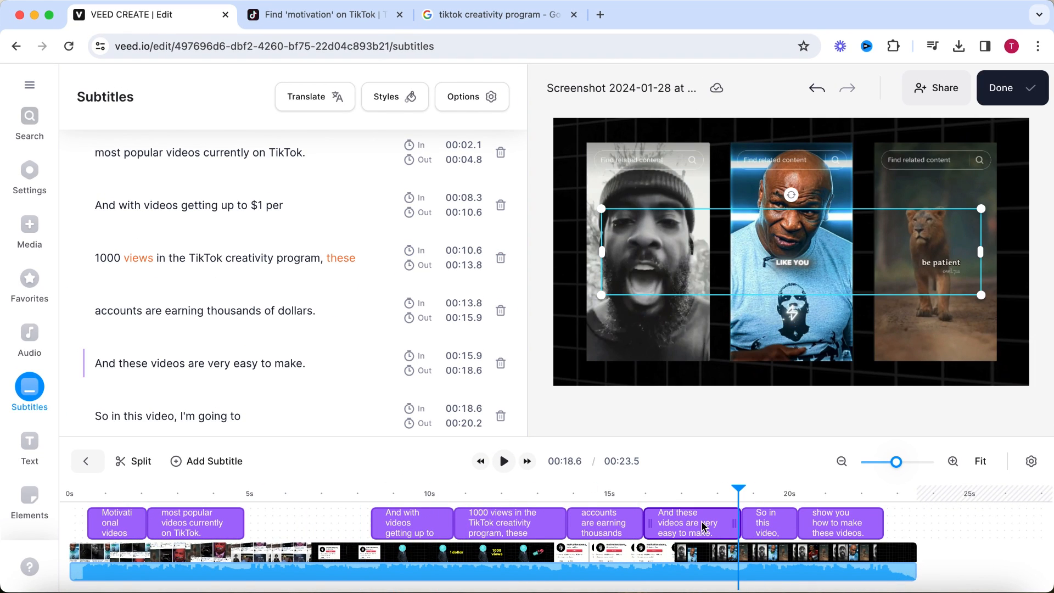
{"action": "left_click", "coordinate": [618, 526]}
{"action": "key", "text": "Delete"}
{"action": "left_click", "coordinate": [522, 526]}
{"action": "key", "text": "Delete"}
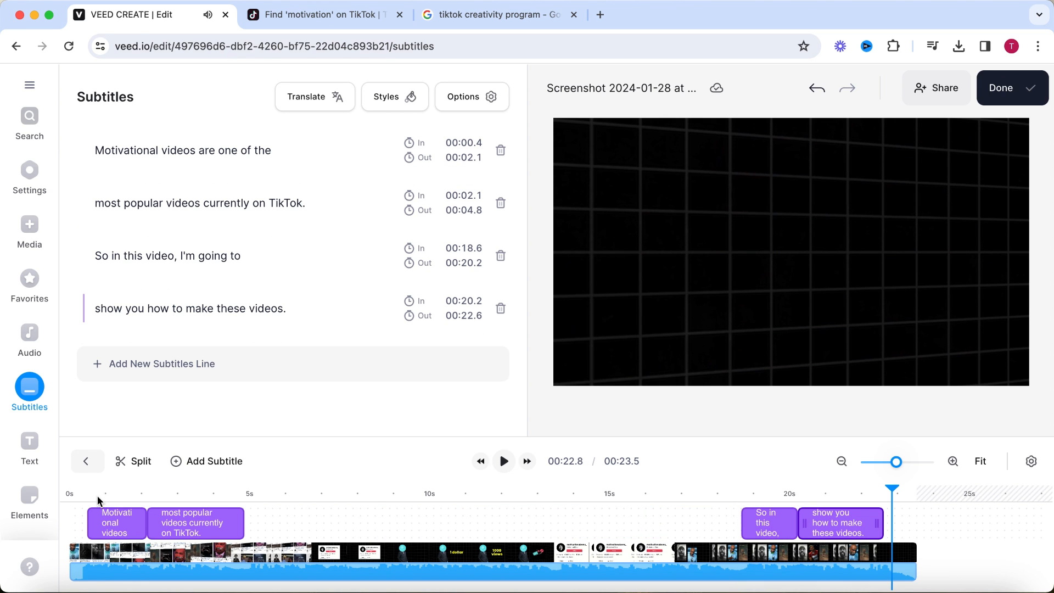
Play the opening subtitles and remove the word "TikTok" from the line "most popular videos currently on TikTok.".
{"action": "left_click", "coordinate": [79, 494]}
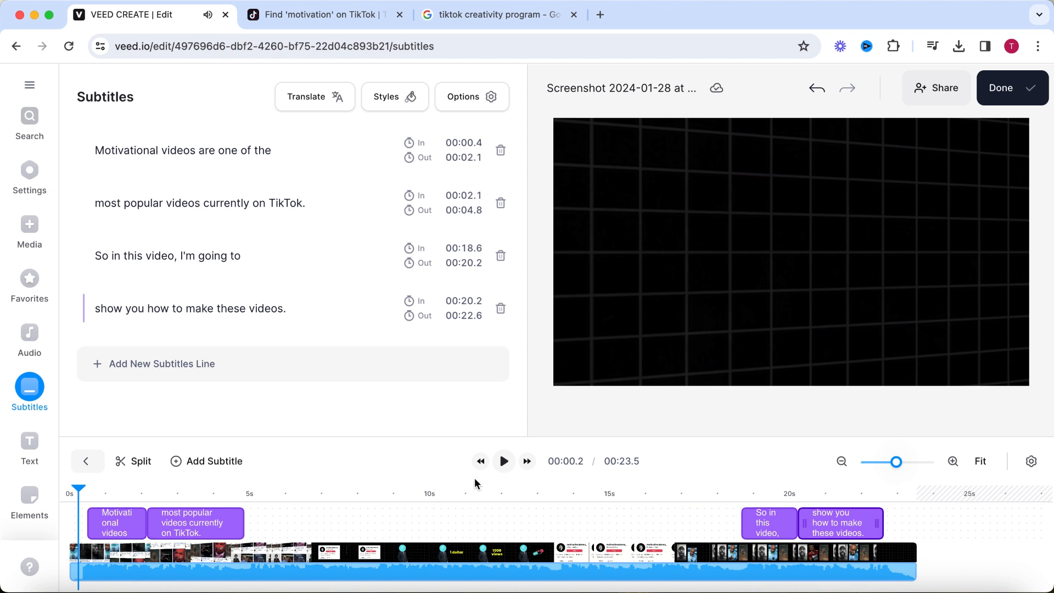
{"action": "left_click", "coordinate": [503, 462]}
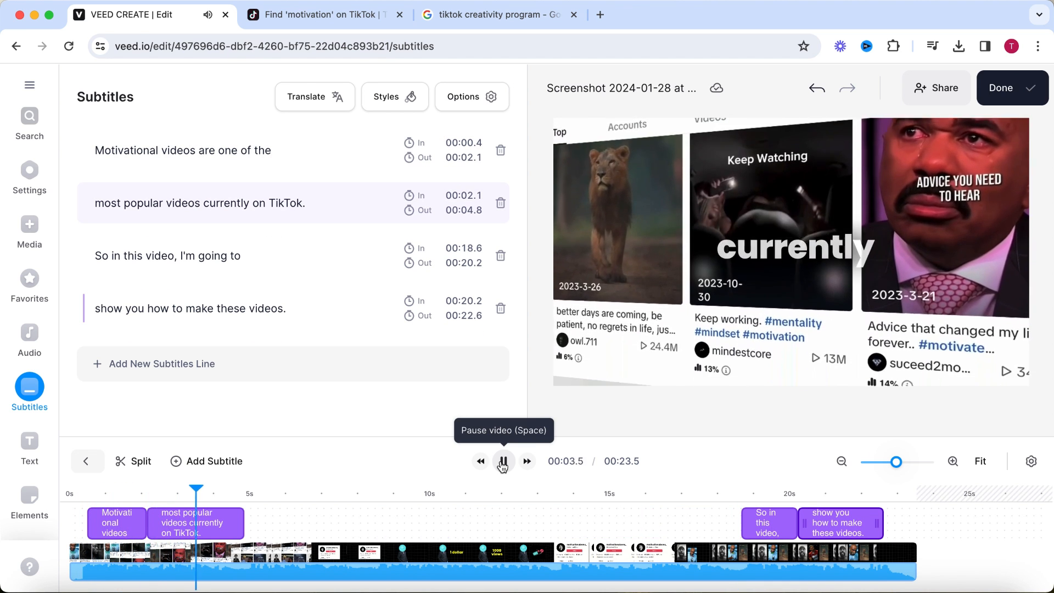
{"action": "left_click", "coordinate": [503, 463]}
{"action": "double_click", "coordinate": [294, 203]}
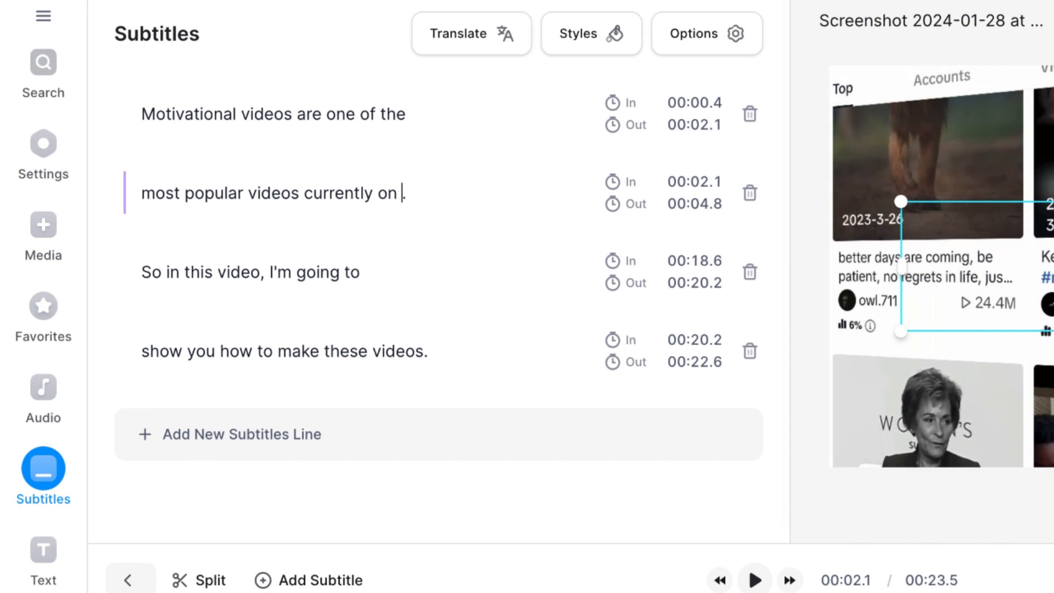
Remove the full stop from the subtitle line "most popular videos currently on" and place the playhead at 00:03.8.
{"action": "key", "text": "Right"}
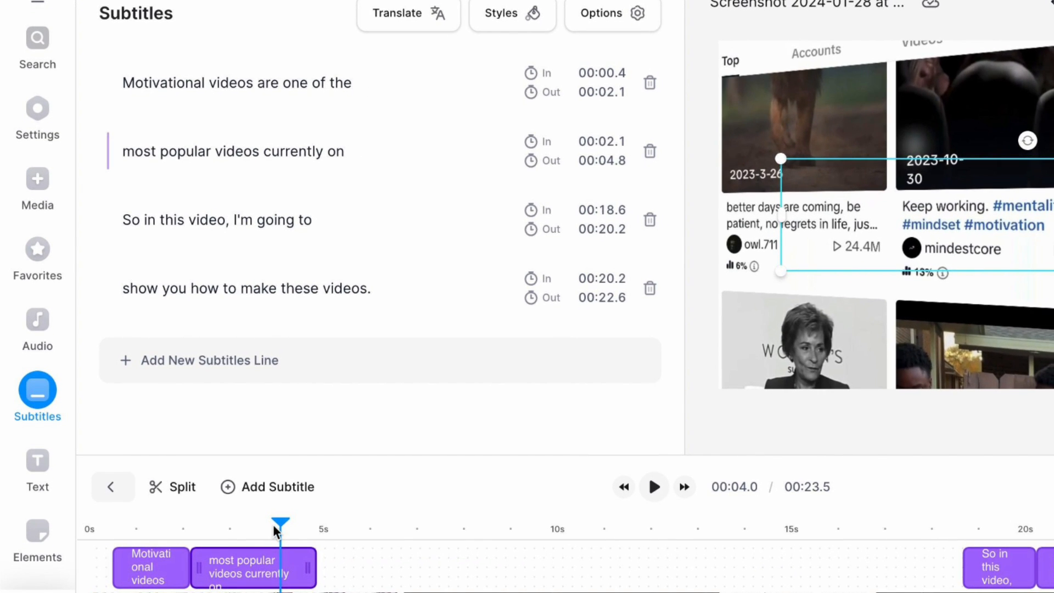
{"action": "left_click_drag", "start_coordinate": [272, 525], "coordinate": [268, 526]}
Add the TikTok logo from the full Brand Logos collection in Elements as a sticker at the playhead.
{"action": "scroll", "coordinate": [35, 391], "scroll_direction": "down", "scroll_amount": 1}
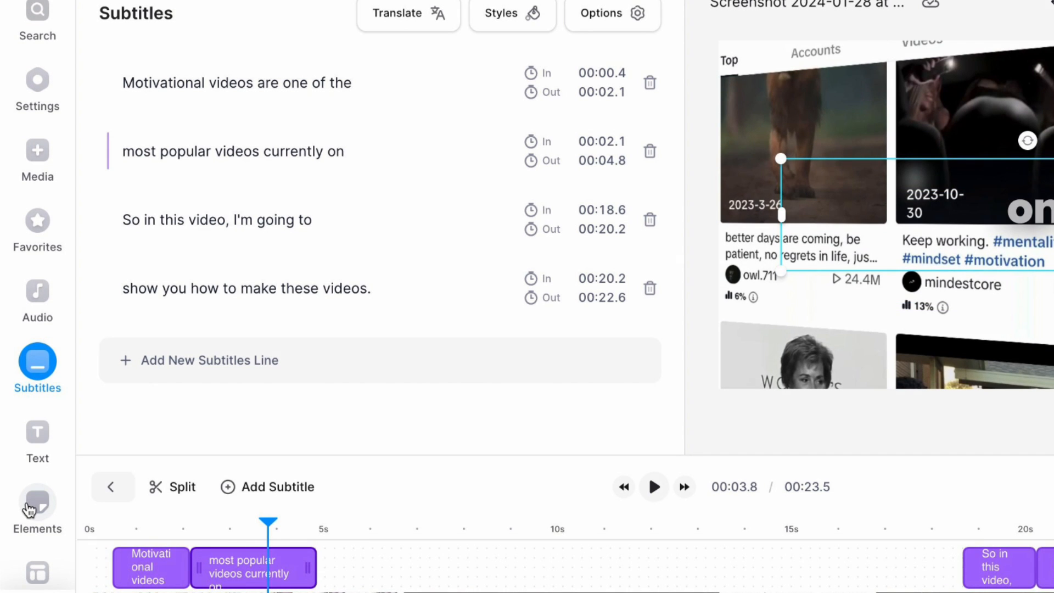
{"action": "left_click", "coordinate": [30, 508]}
{"action": "scroll", "coordinate": [267, 305], "scroll_direction": "down", "scroll_amount": 10}
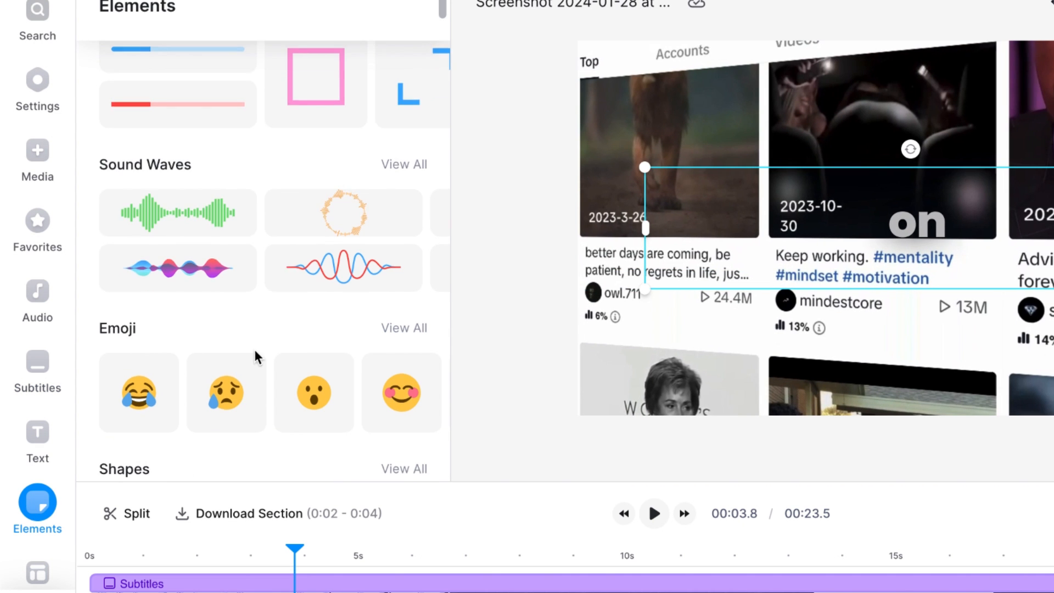
{"action": "scroll", "coordinate": [269, 307], "scroll_direction": "down", "scroll_amount": 10}
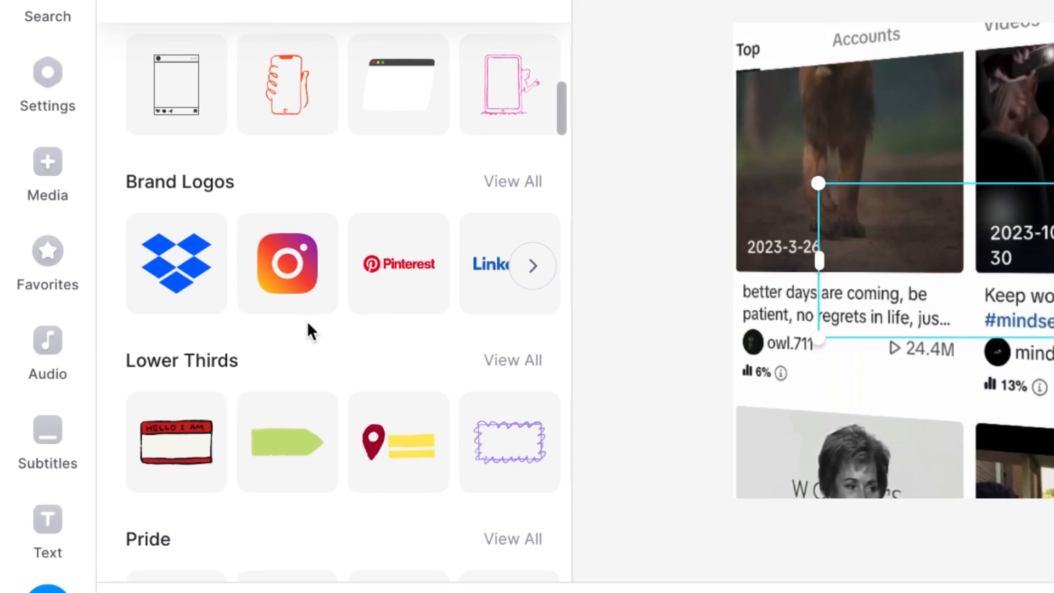
{"action": "mouse_move", "coordinate": [544, 248]}
{"action": "left_click", "coordinate": [646, 303]}
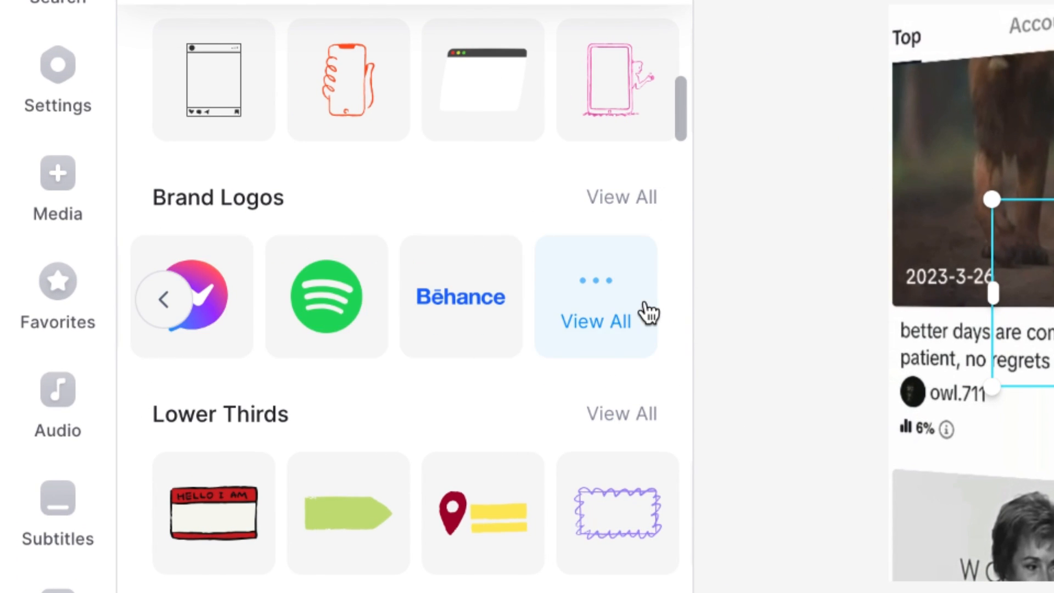
{"action": "left_click", "coordinate": [643, 316]}
{"action": "scroll", "coordinate": [429, 351], "scroll_direction": "down", "scroll_amount": 10}
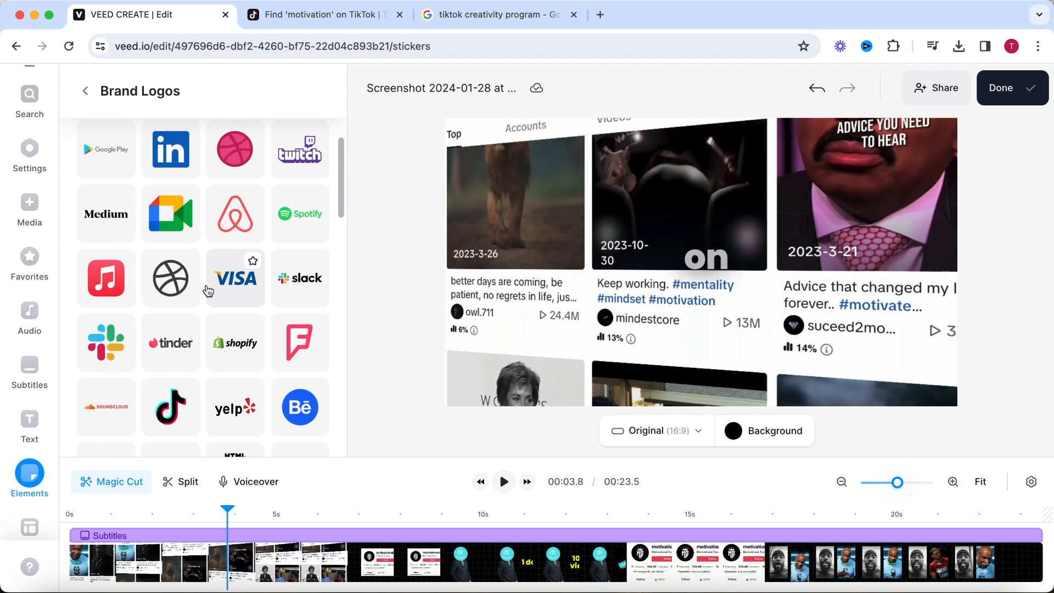
{"action": "left_click", "coordinate": [184, 320]}
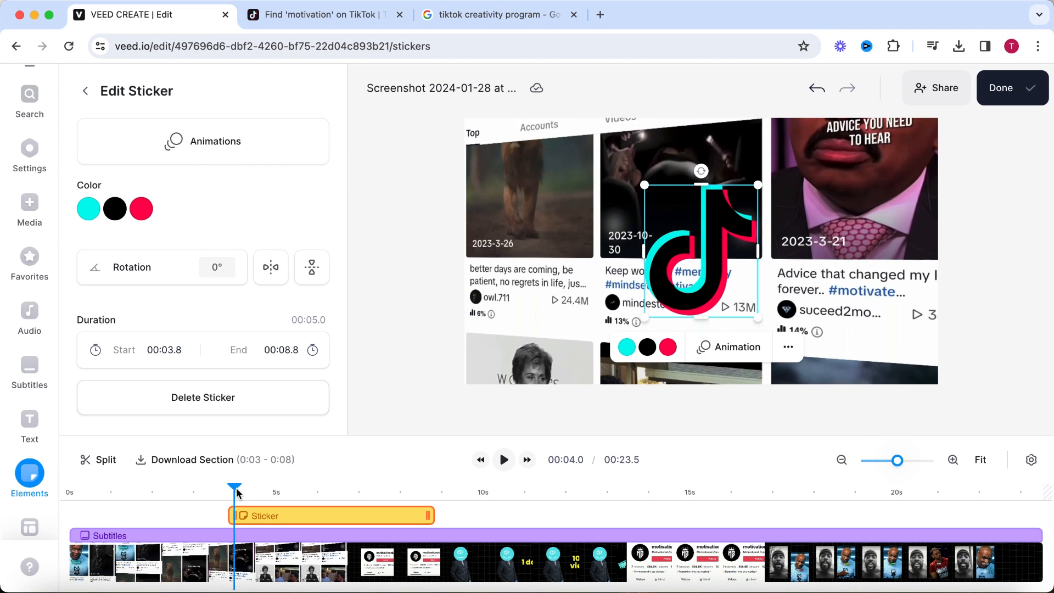
Trim the TikTok logo sticker to run from 00:04.0 to 00:04.9 and preview it with the Jiggle loop animation.
{"action": "left_click_drag", "start_coordinate": [239, 516], "coordinate": [240, 516]}
{"action": "key", "text": "space"}
{"action": "key", "text": "space"}
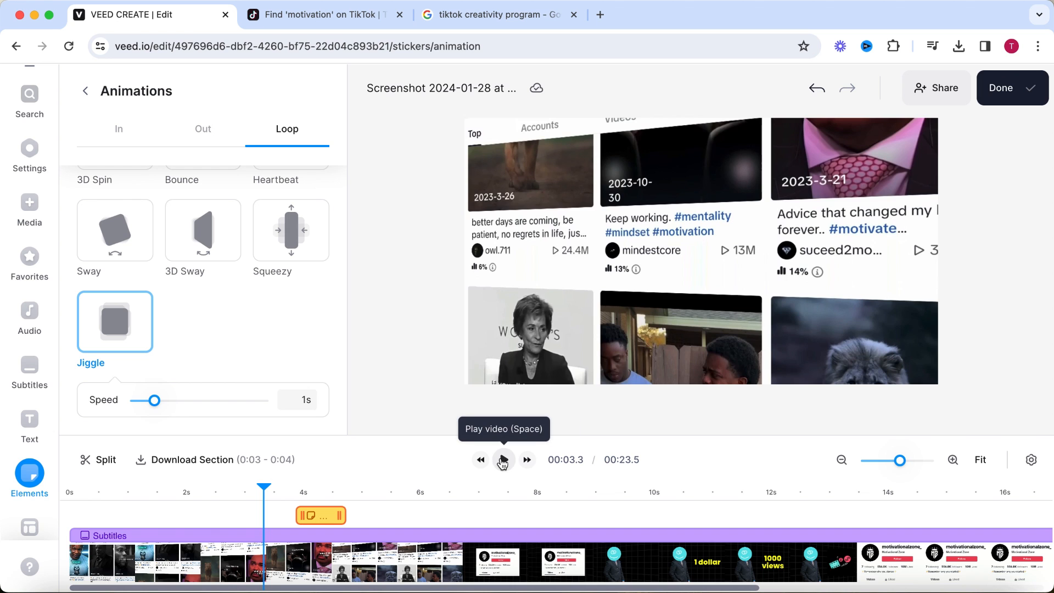
{"action": "left_click", "coordinate": [503, 460]}
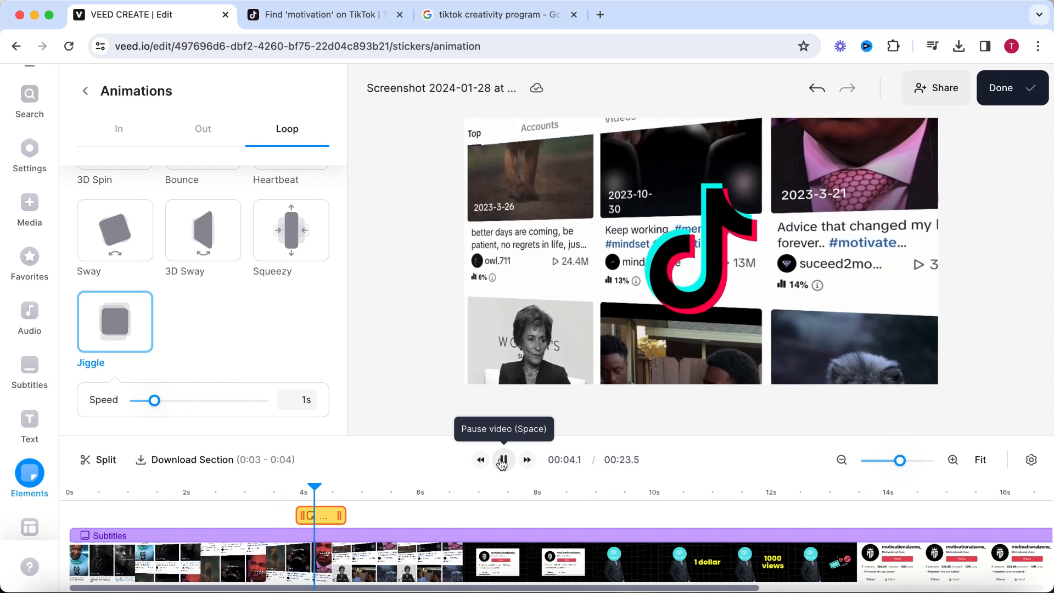
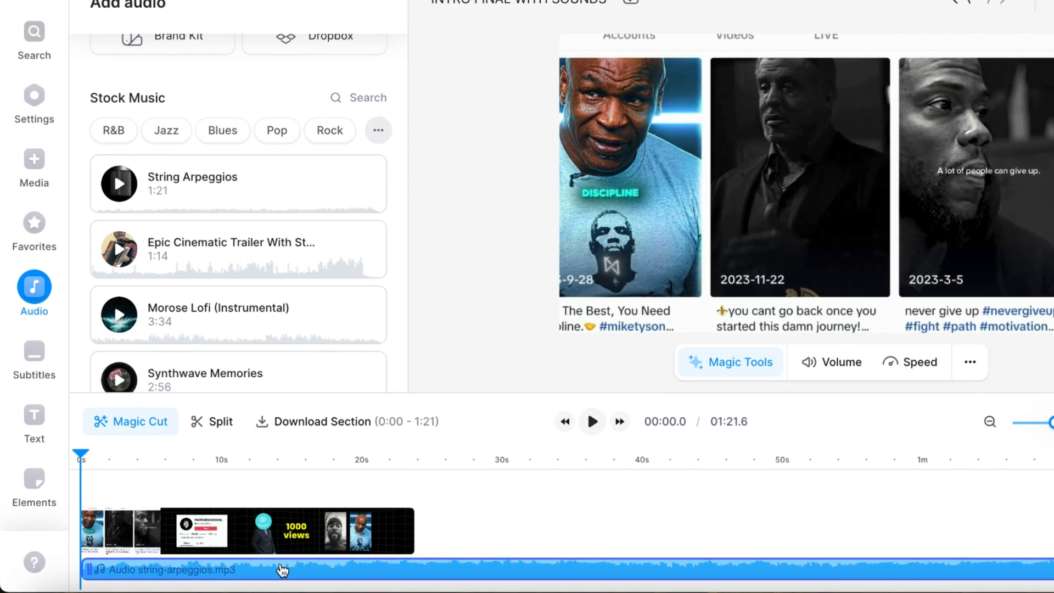
Place the String Arpeggios music at about 00:23, enable its fades with 3s fade in and 0s fade out, and preview it from 00:22.0.
{"action": "left_click_drag", "start_coordinate": [282, 571], "coordinate": [617, 533]}
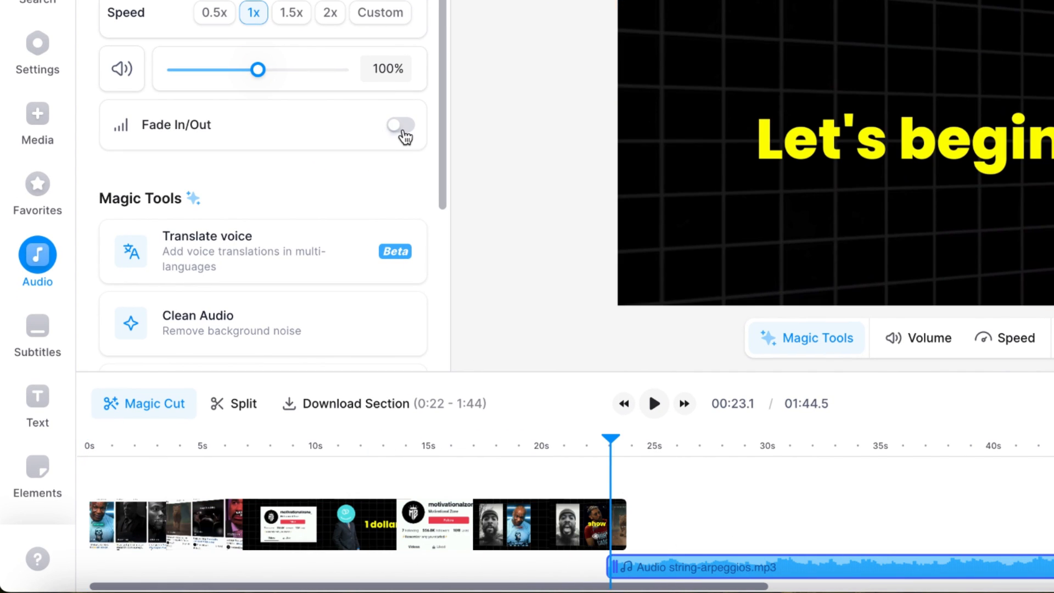
{"action": "left_click", "coordinate": [402, 126]}
{"action": "left_click_drag", "start_coordinate": [283, 225], "coordinate": [178, 225]}
{"action": "left_click", "coordinate": [587, 446]}
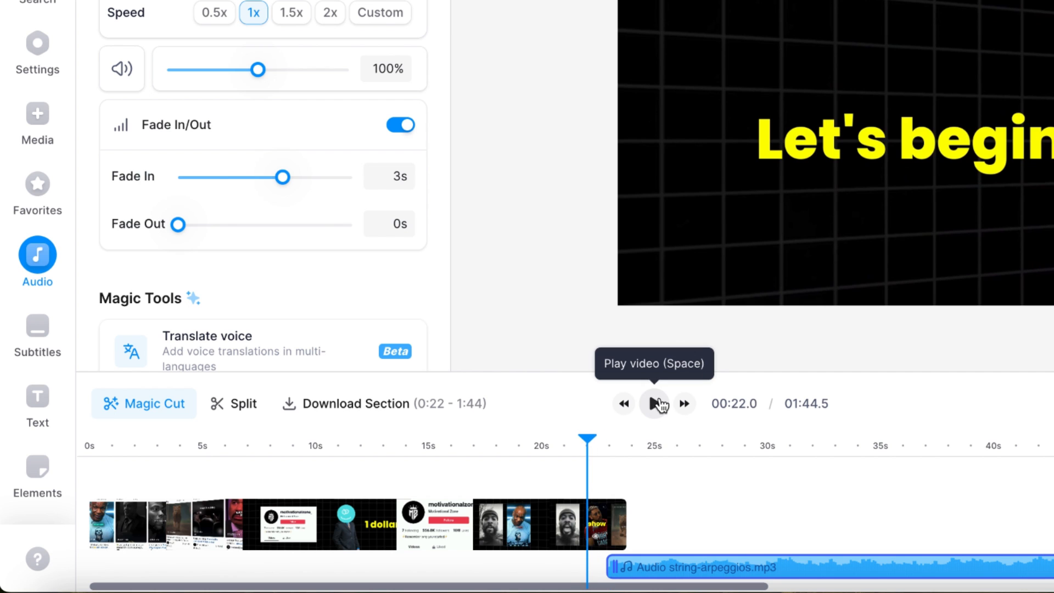
{"action": "left_click", "coordinate": [654, 403]}
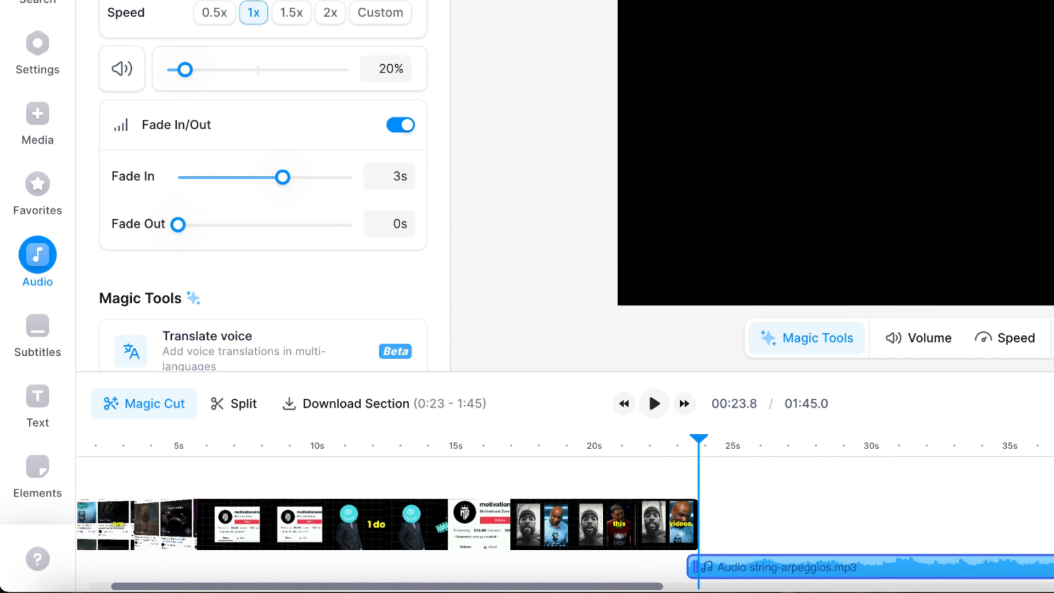
Record the "Home - Canva" browser tab with the screen recorder, tab audio included, and add the recording to the project.
{"action": "left_click", "coordinate": [38, 115]}
{"action": "left_click", "coordinate": [135, 259]}
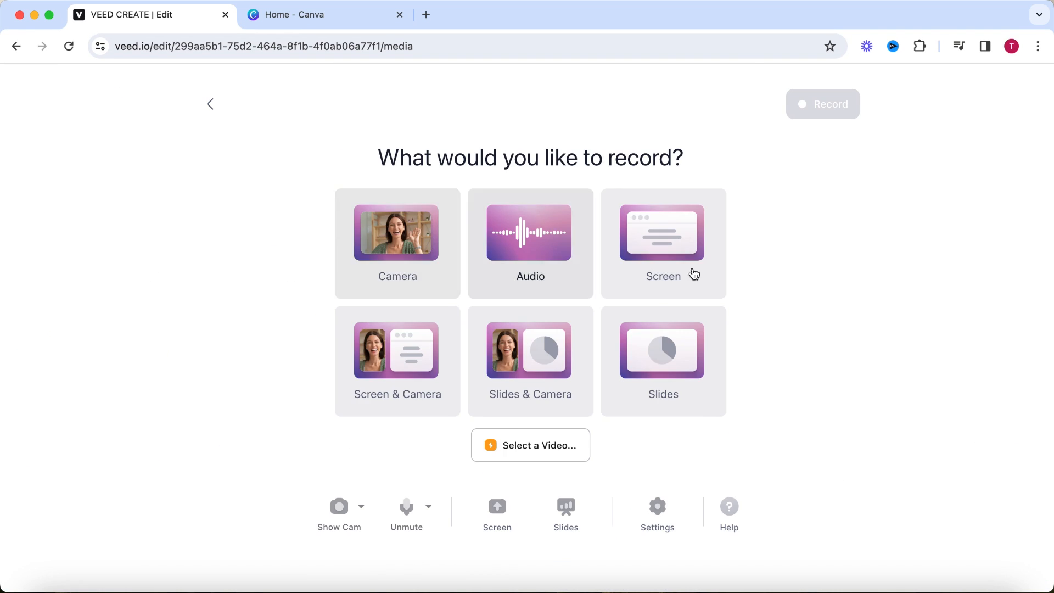
{"action": "left_click", "coordinate": [694, 274]}
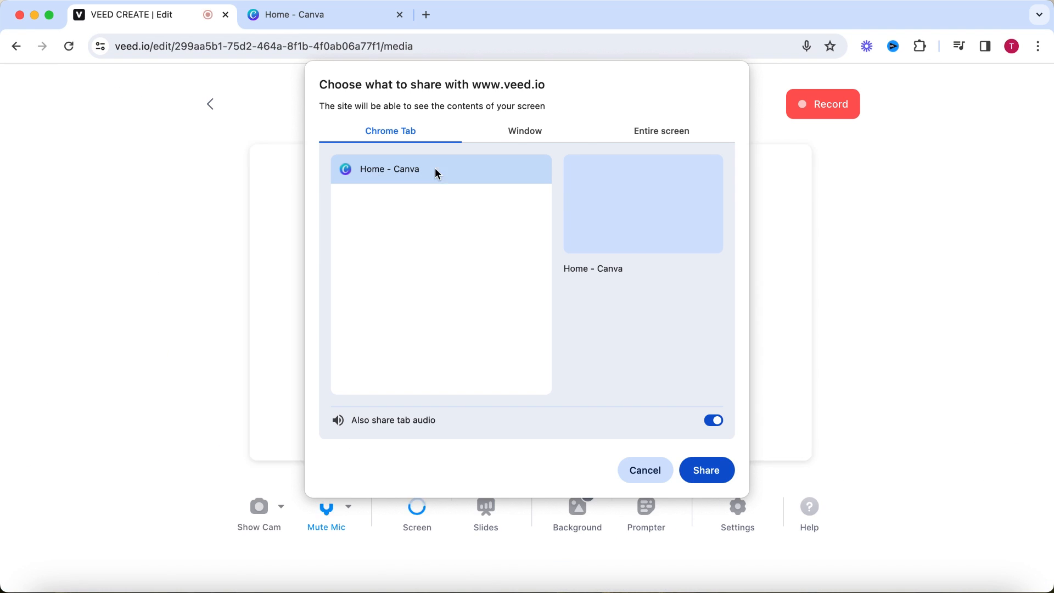
{"action": "left_click", "coordinate": [436, 171]}
{"action": "left_click", "coordinate": [707, 470]}
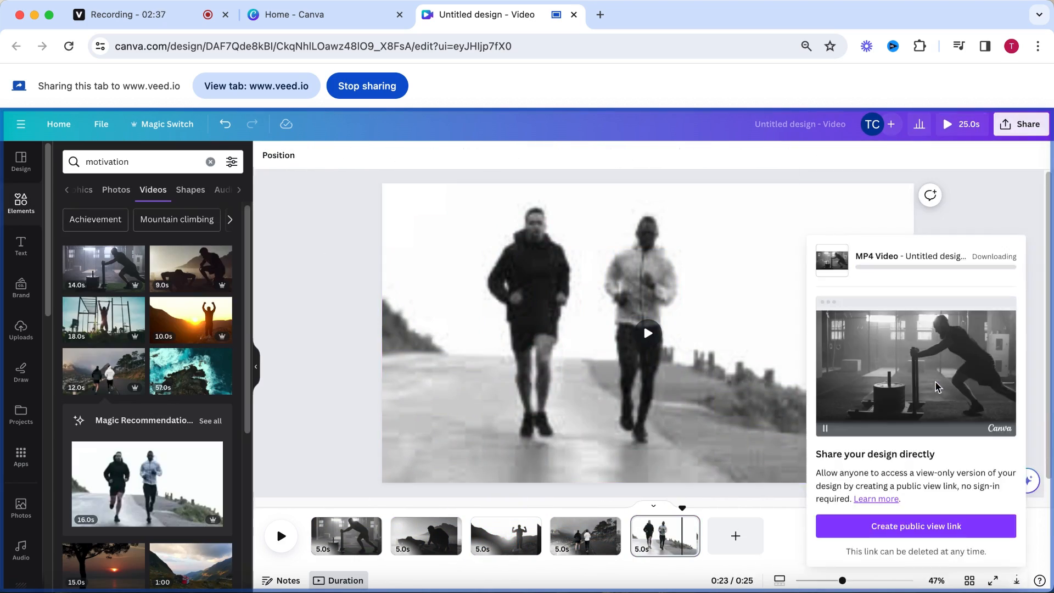
{"action": "left_click", "coordinate": [158, 21]}
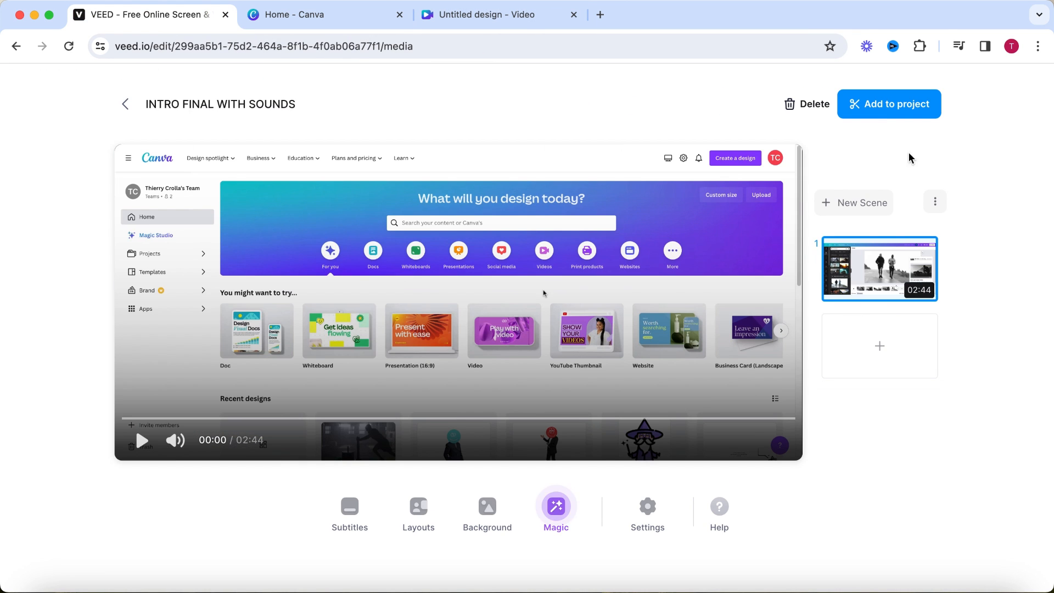
{"action": "left_click", "coordinate": [884, 108]}
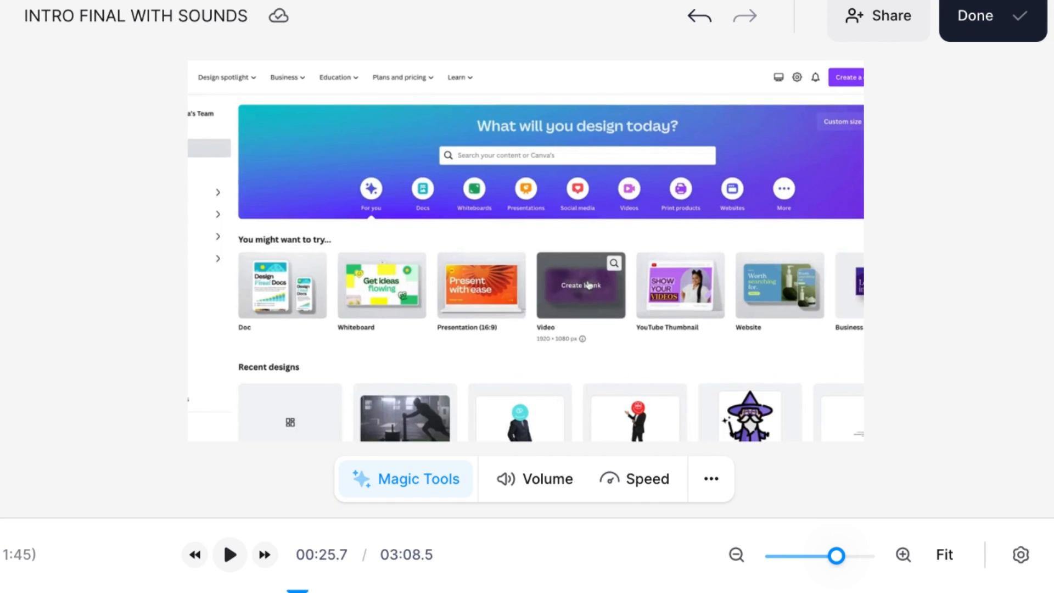
Fit the Canva screen recording to the canvas so that its full frame shows.
{"action": "left_click", "coordinate": [526, 251]}
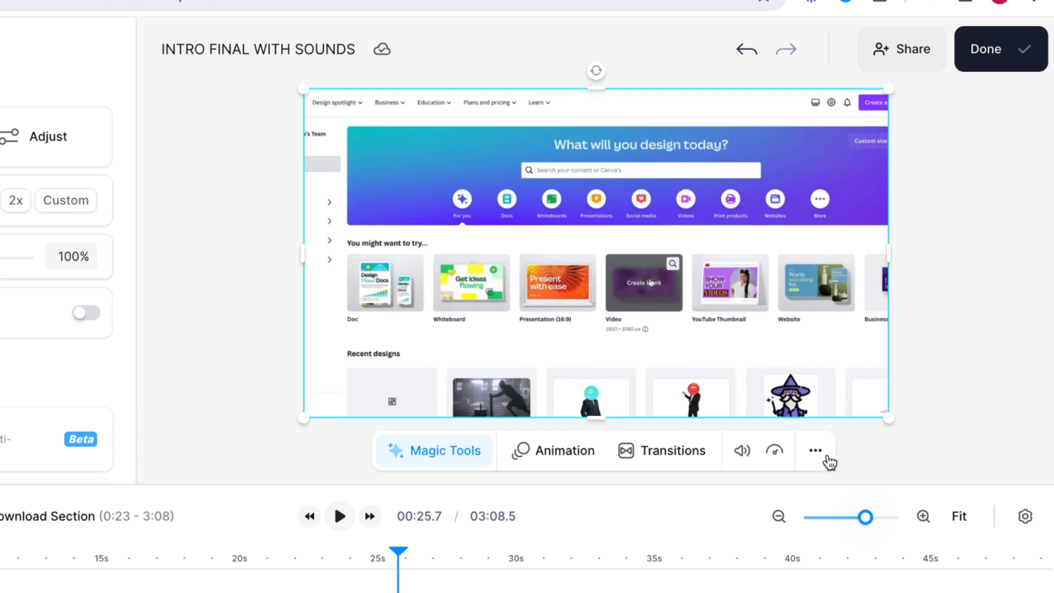
{"action": "left_click", "coordinate": [816, 452]}
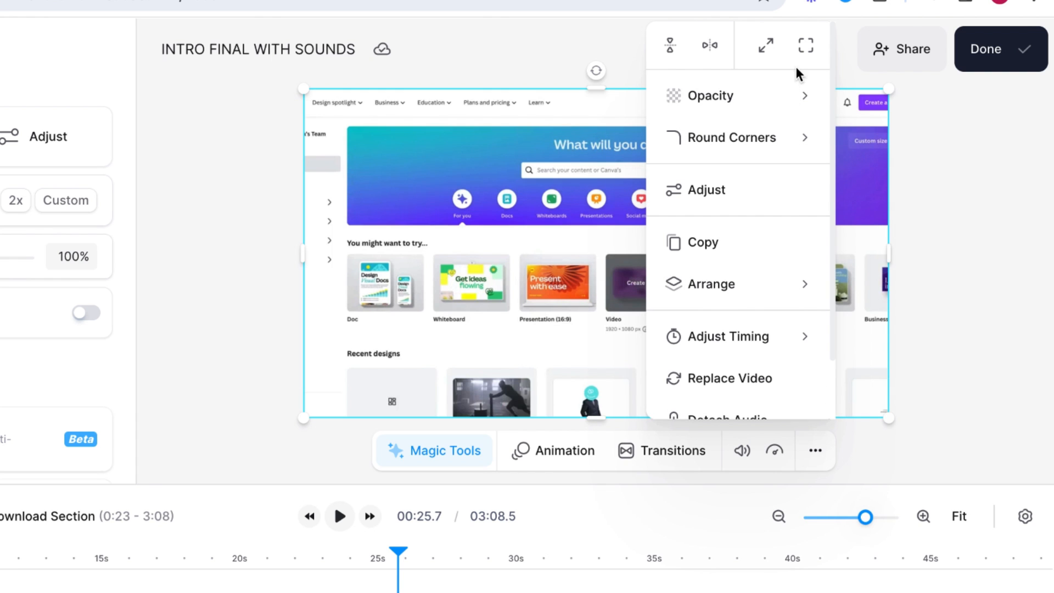
{"action": "left_click", "coordinate": [776, 55]}
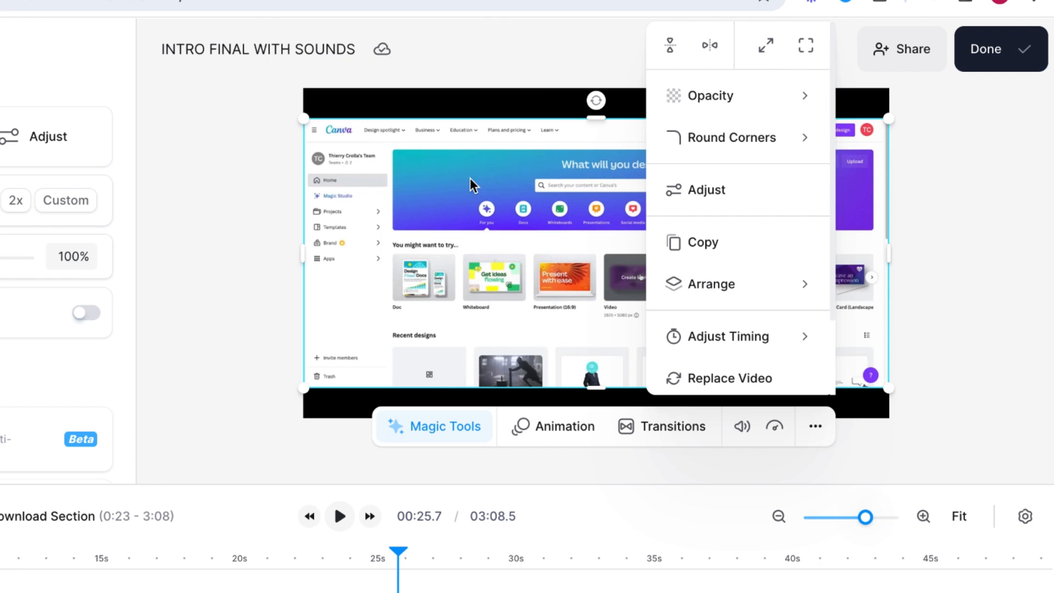
{"action": "left_click", "coordinate": [241, 226]}
{"action": "left_click", "coordinate": [240, 225]}
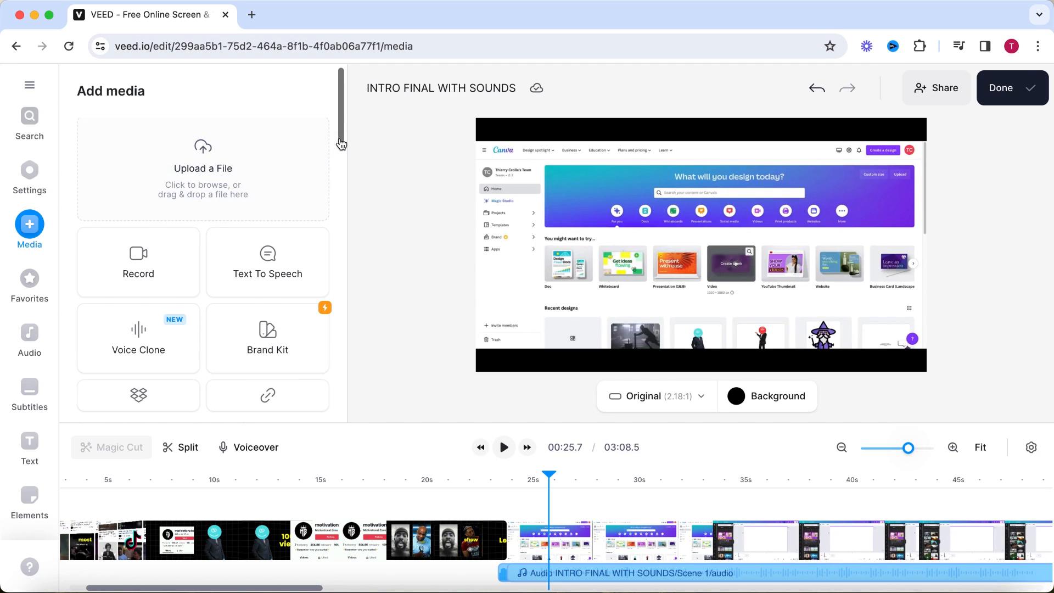
Search the stock videos for "background" and place the 0:30 black grid clip beneath the Canva recording, aligned with its start.
{"action": "scroll", "coordinate": [220, 275], "scroll_direction": "down", "scroll_amount": 5}
{"action": "left_click", "coordinate": [311, 289]}
{"action": "left_click", "coordinate": [231, 134]}
{"action": "type", "text": "background"}
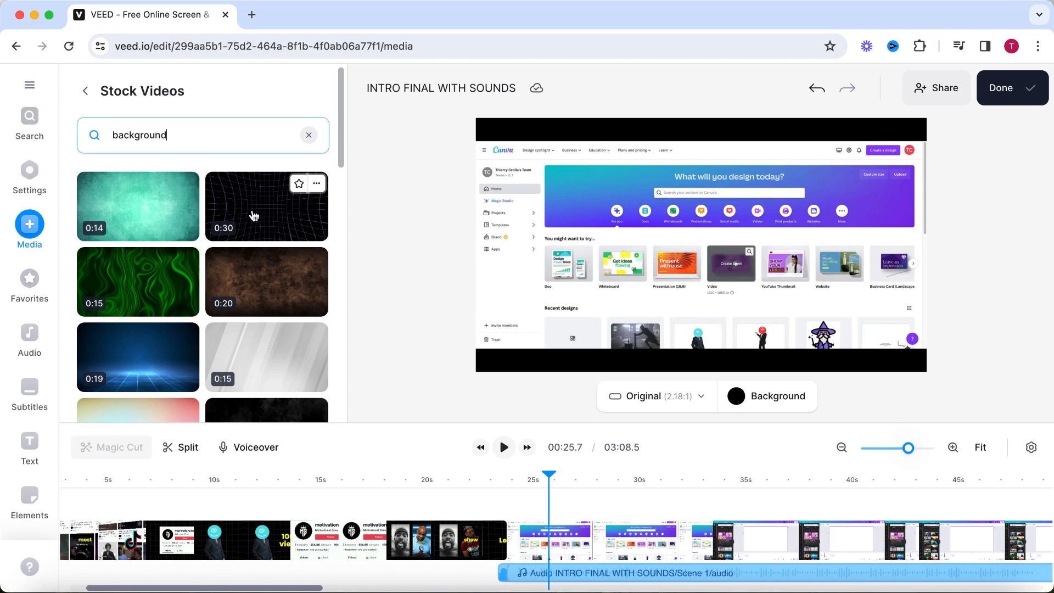
{"action": "left_click", "coordinate": [267, 211]}
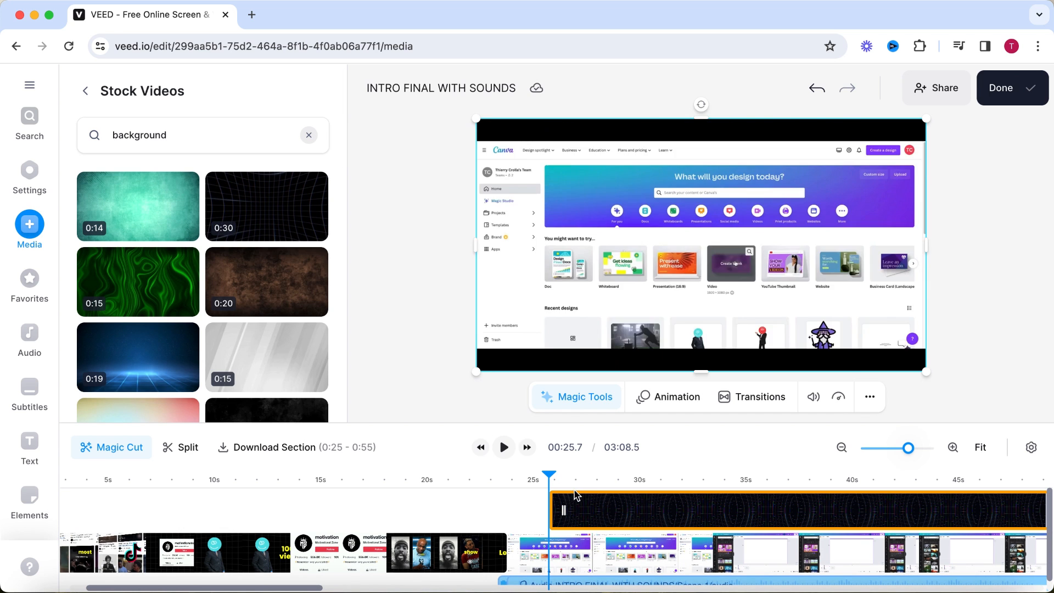
{"action": "left_click_drag", "start_coordinate": [578, 519], "coordinate": [535, 554]}
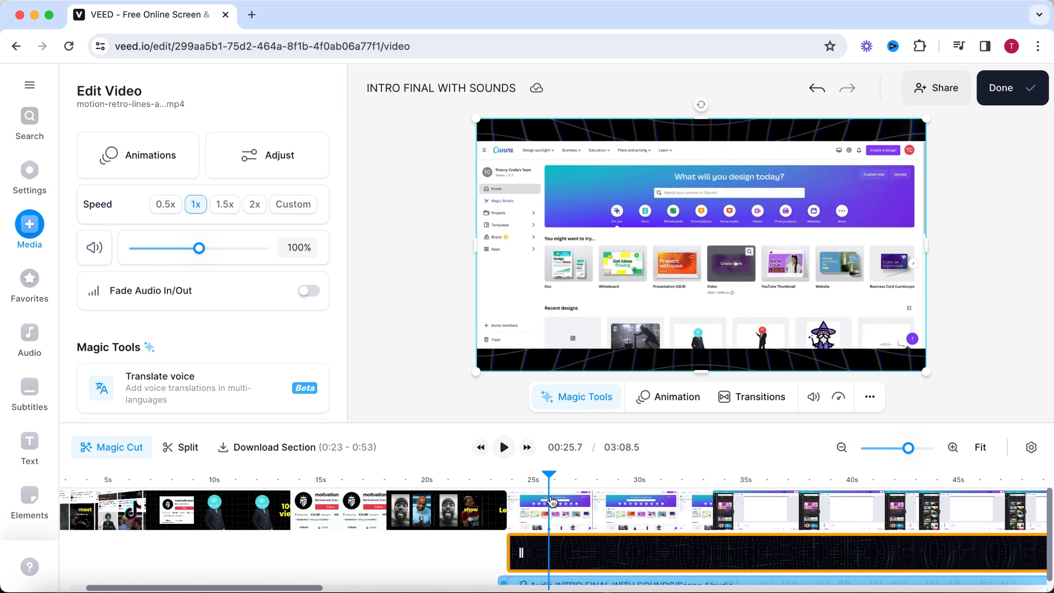
Open the Text-to-Speech editor and play the Canva recording from 00:23.8 to see what the narration has to describe.
{"action": "left_click", "coordinate": [528, 489]}
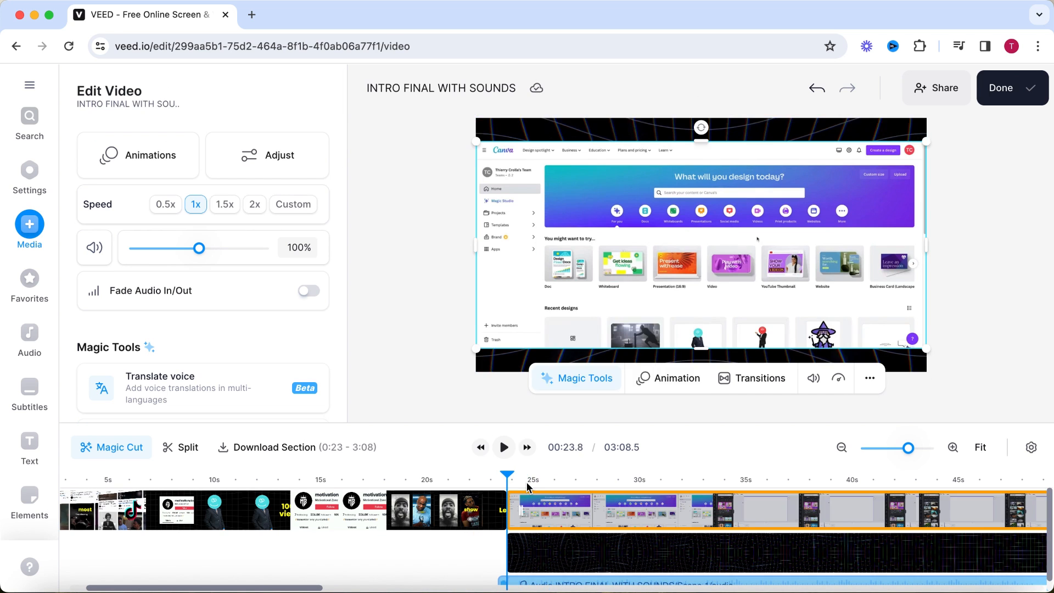
{"action": "left_click", "coordinate": [43, 335]}
{"action": "left_click", "coordinate": [138, 240]}
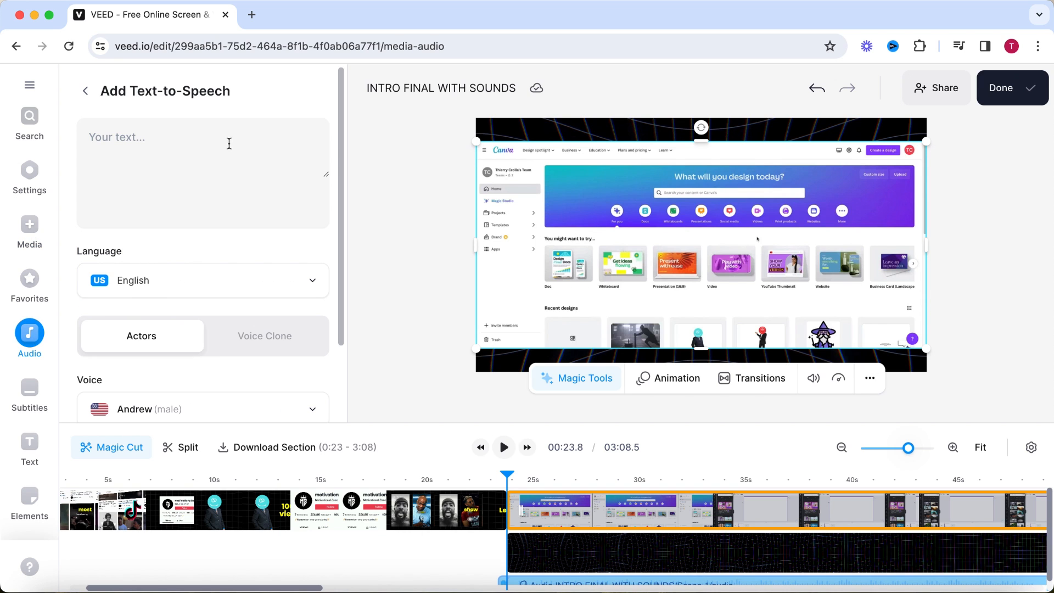
{"action": "left_click", "coordinate": [504, 448]}
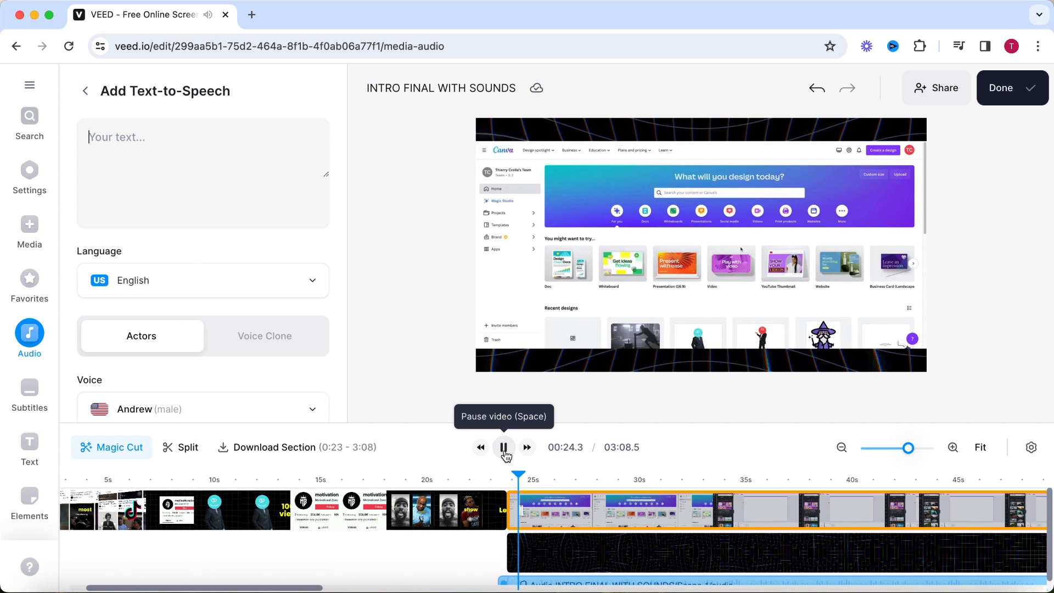
{"action": "left_click", "coordinate": [504, 449]}
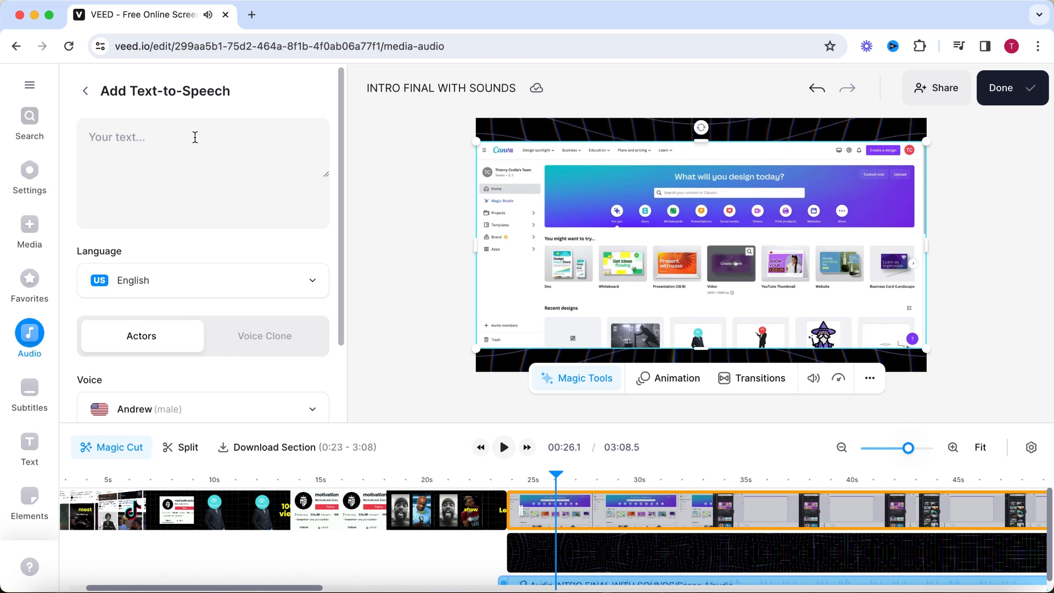
Write the narration script on making the videos in Canva, from selecting the video format to repeating the steps until the desired length.
{"action": "type", "text": "We are going to make the videos in Canva. To start you want to select the video format."}
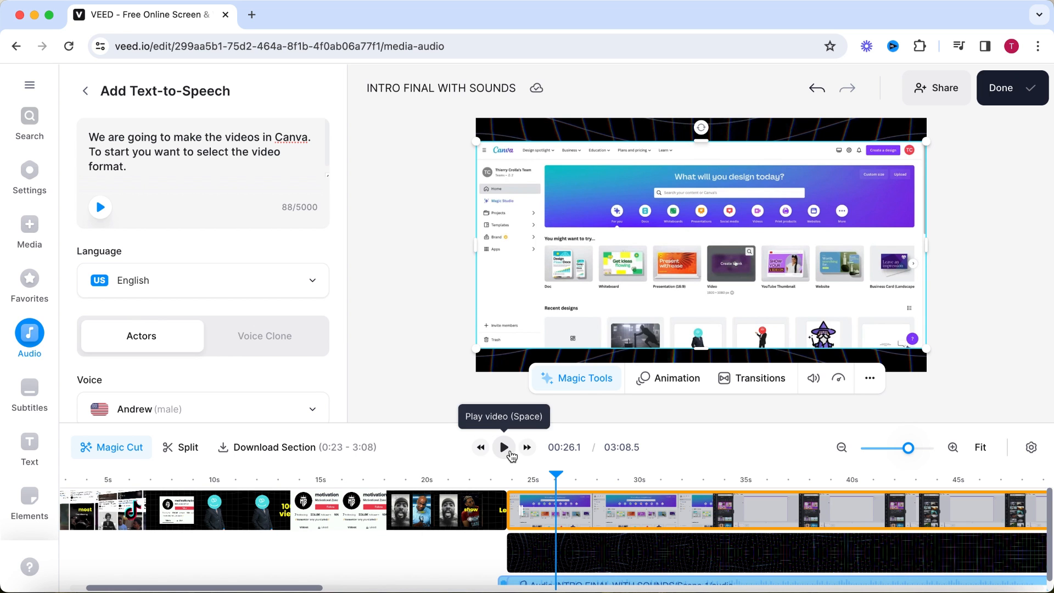
{"action": "left_click", "coordinate": [504, 448]}
{"action": "type", "text": "First, go to the element section on the left side of your screen. Now search for motivation in the search bar and select:"}
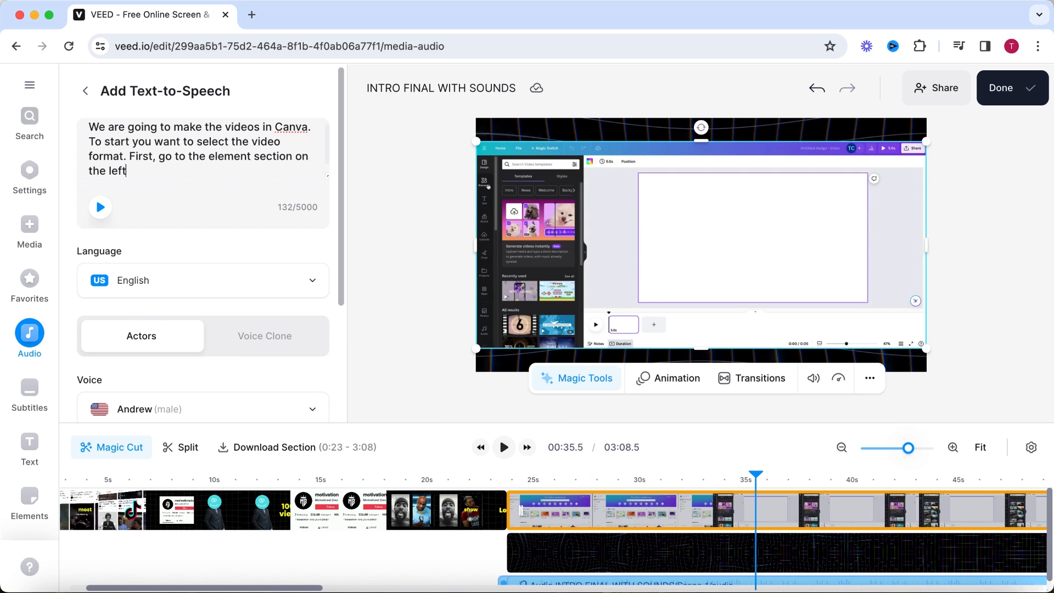
{"action": "type", "text": "video. Now pick a video you like to use. Enlarge the video so it fits the entire screen. Now you w"}
{"action": "type", "text": "ant to adjust the length. I like to set the length to 5 seconds for these videos. To add another video you want to select the plus icon at"}
{"action": "type", "text": "enlarge it so it fits the entire screen and adjust the length to 5 seconds. Repeat these steps until you have the desired"}
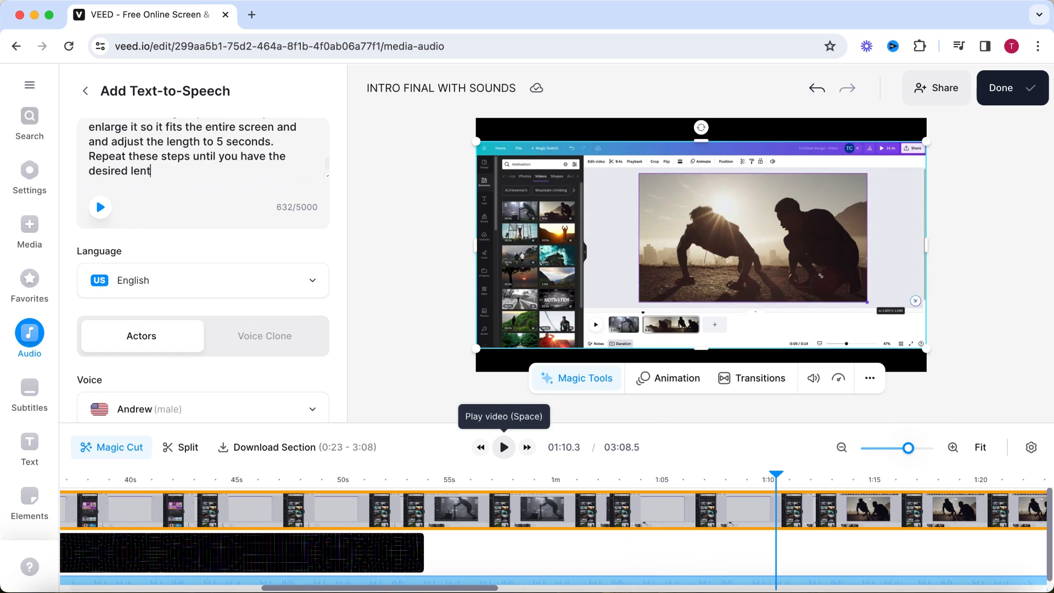
{"action": "type", "text": " length."}
Add the text-to-speech narration to the project and align it with the start of the Canva recording at about 00:24.
{"action": "scroll", "coordinate": [341, 211], "scroll_direction": "down", "scroll_amount": 2}
{"action": "scroll", "coordinate": [344, 299], "scroll_direction": "down", "scroll_amount": 2}
{"action": "left_click", "coordinate": [217, 354]}
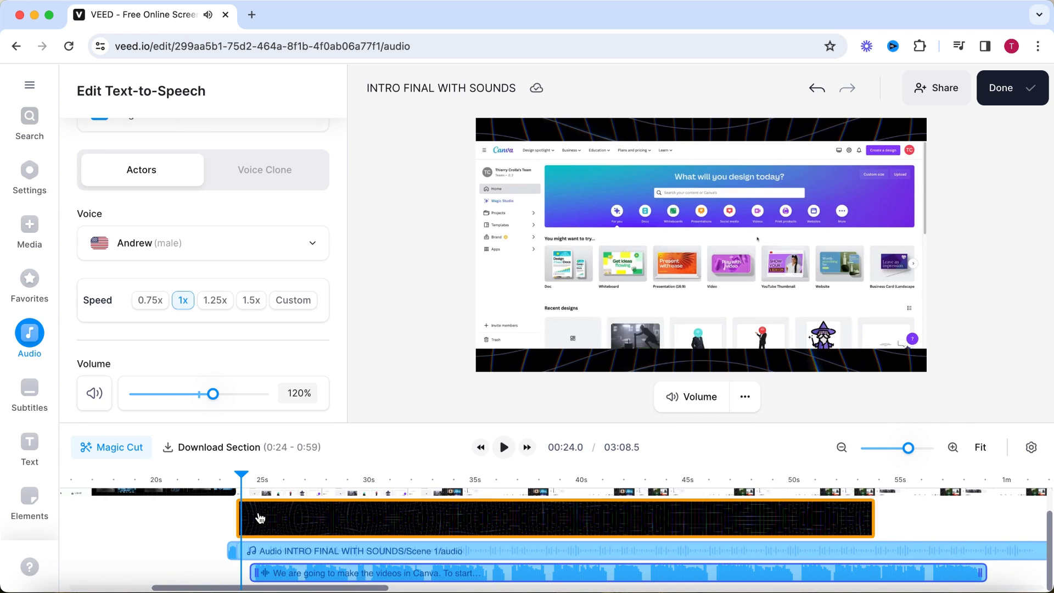
{"action": "scroll", "coordinate": [259, 515], "scroll_direction": "up", "scroll_amount": 2}
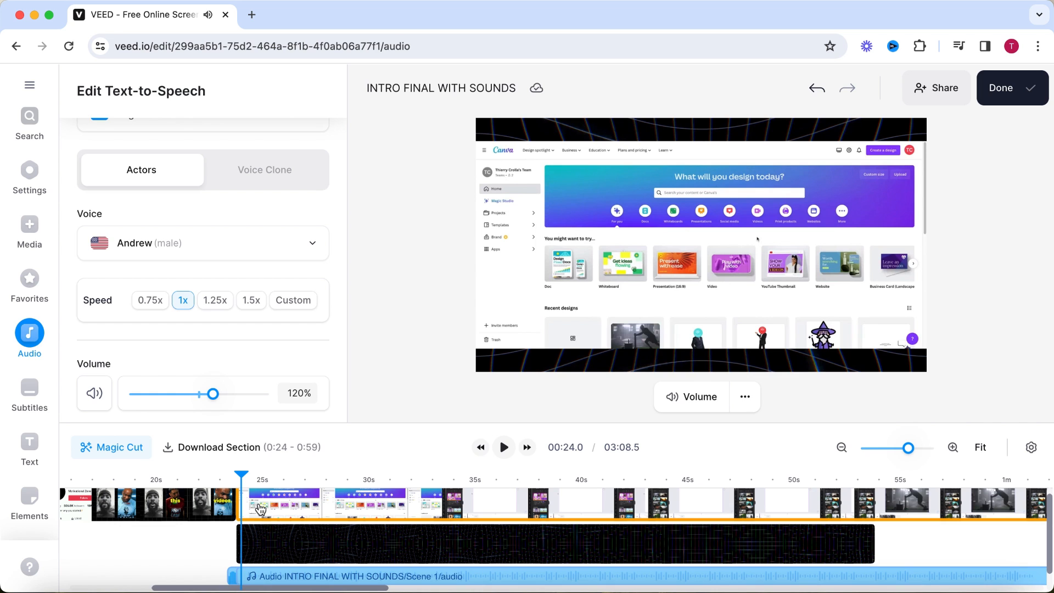
Play the start of the Canva recording and split the clip at 00:24.2.
{"action": "left_click", "coordinate": [261, 511]}
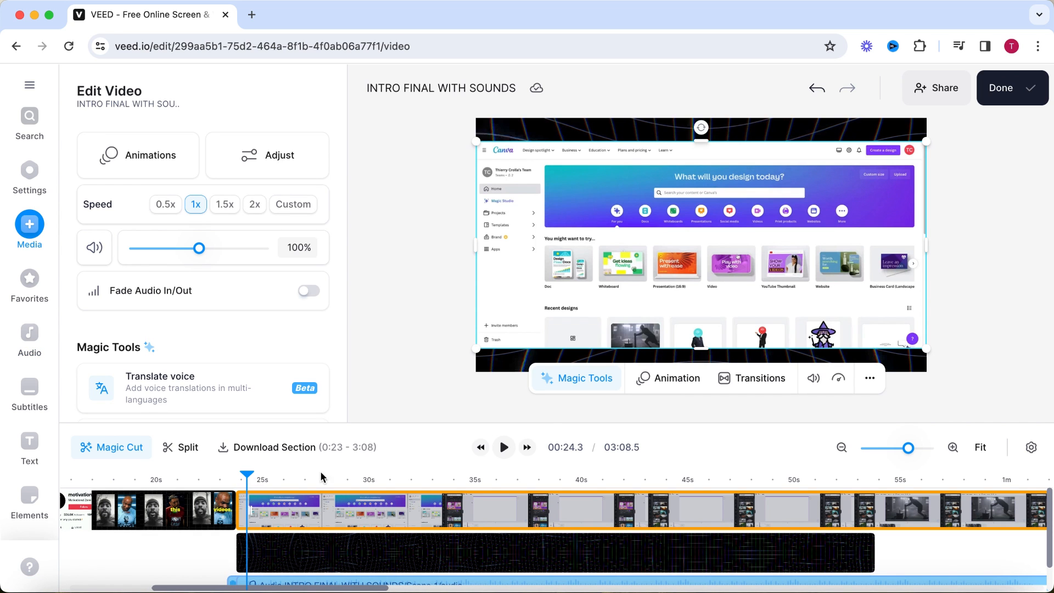
{"action": "left_click", "coordinate": [499, 456]}
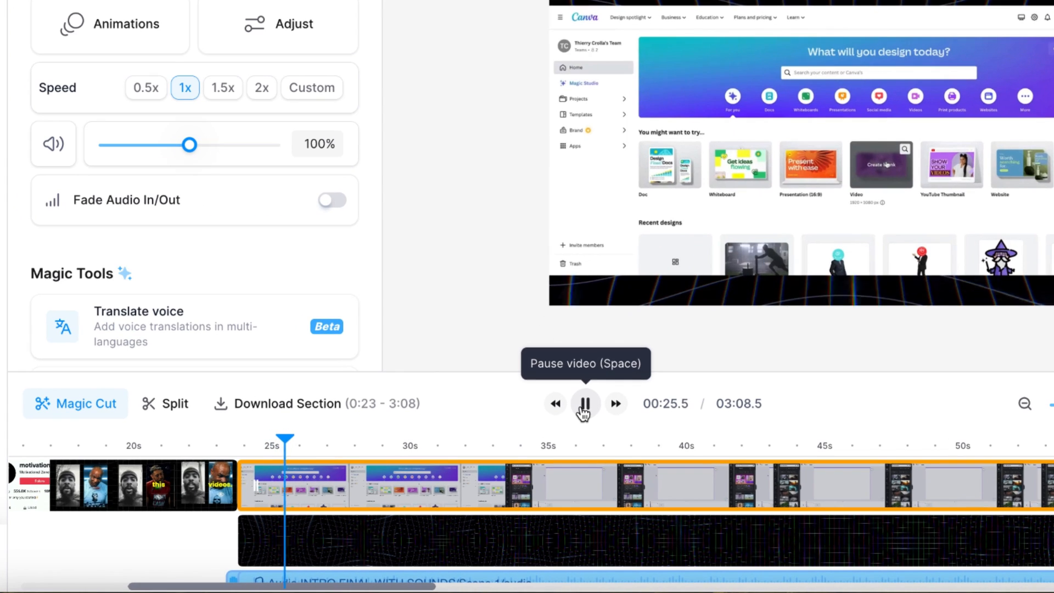
{"action": "left_click", "coordinate": [499, 456]}
{"action": "left_click_drag", "start_coordinate": [245, 445], "coordinate": [255, 452]}
{"action": "right_click", "coordinate": [256, 498]}
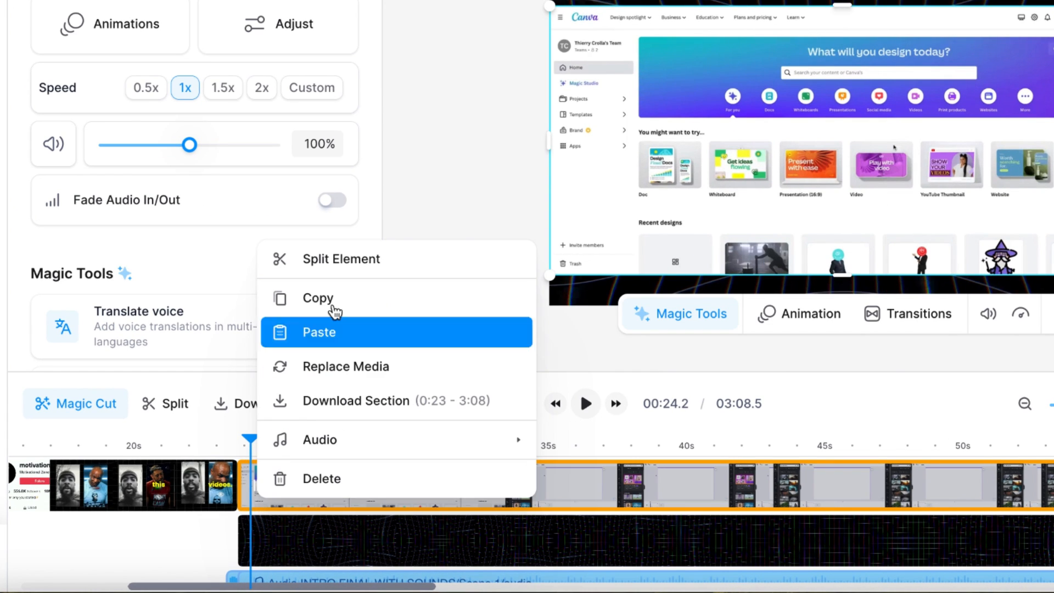
{"action": "left_click", "coordinate": [353, 269]}
Shift the rest of the recording back, adjust the speed of the short opening segment and close the remaining gap at about 00:25.
{"action": "left_click_drag", "start_coordinate": [263, 492], "coordinate": [301, 493]}
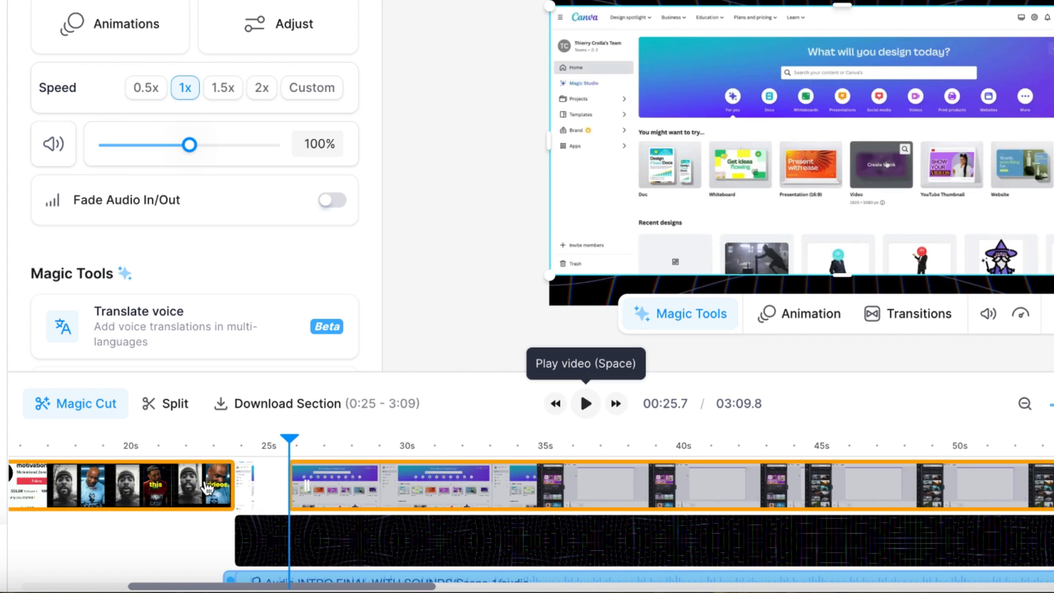
{"action": "left_click", "coordinate": [247, 487]}
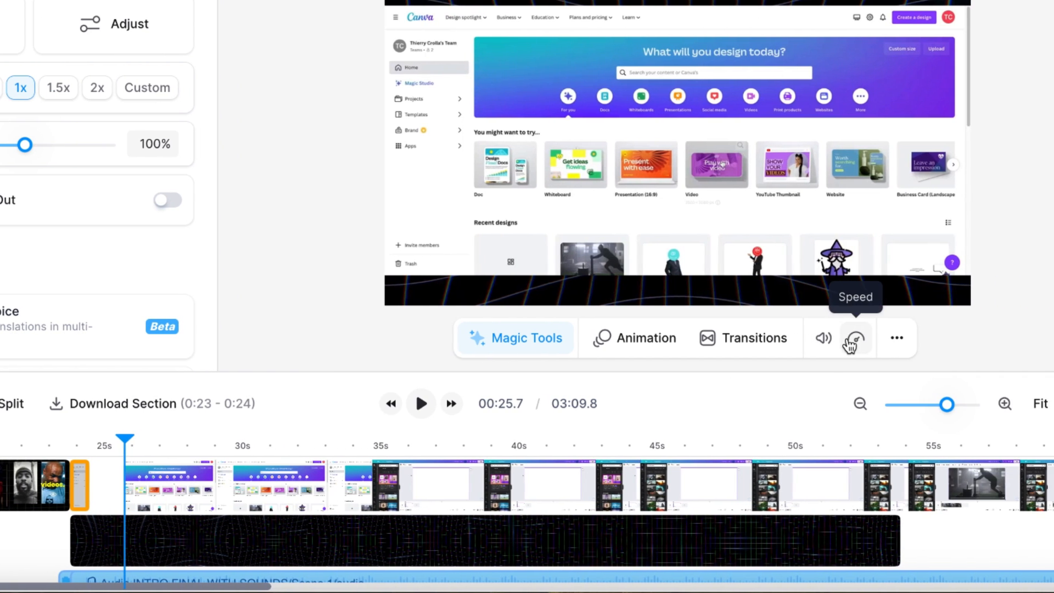
{"action": "left_click", "coordinate": [1014, 346]}
{"action": "left_click_drag", "start_coordinate": [227, 484], "coordinate": [198, 483]}
Play the Canva section from 00:24.3 in stretches to check the clip timing against the narration.
{"action": "left_click", "coordinate": [97, 448]}
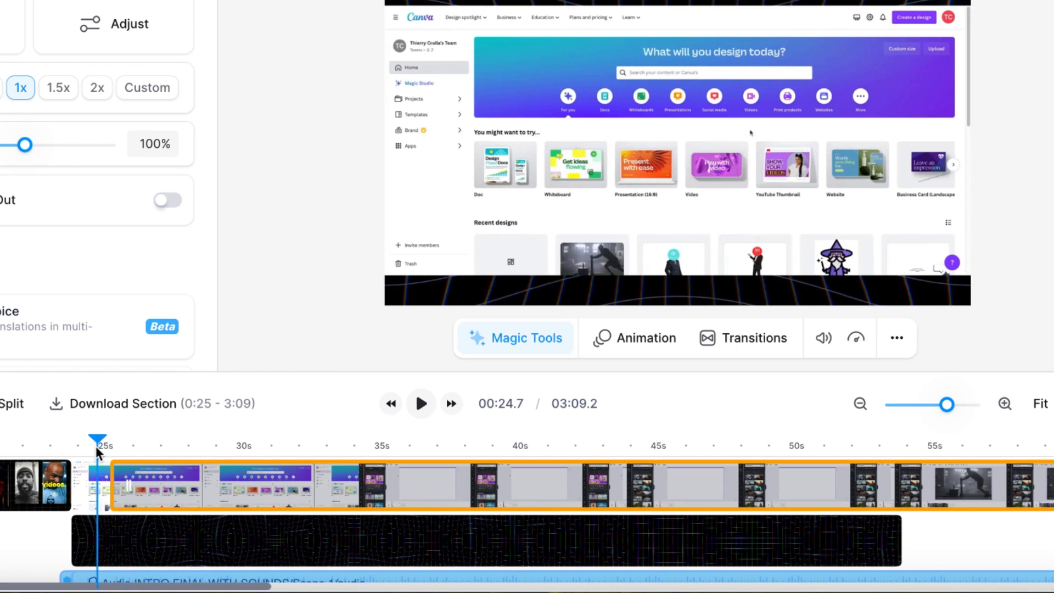
{"action": "left_click", "coordinate": [421, 406]}
{"action": "left_click", "coordinate": [421, 405]}
{"action": "left_click", "coordinate": [422, 405]}
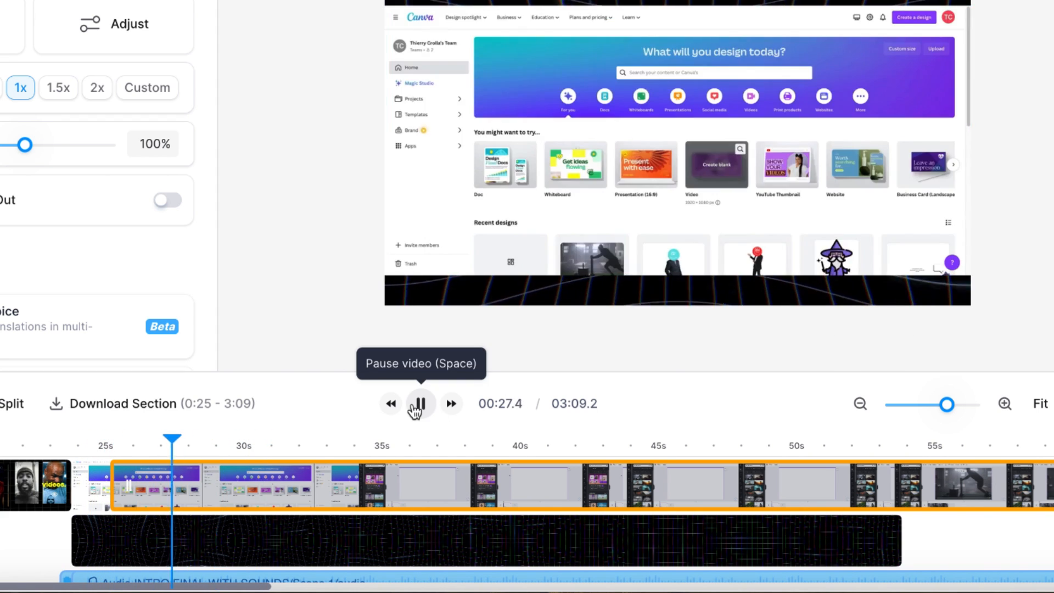
{"action": "left_click", "coordinate": [421, 405]}
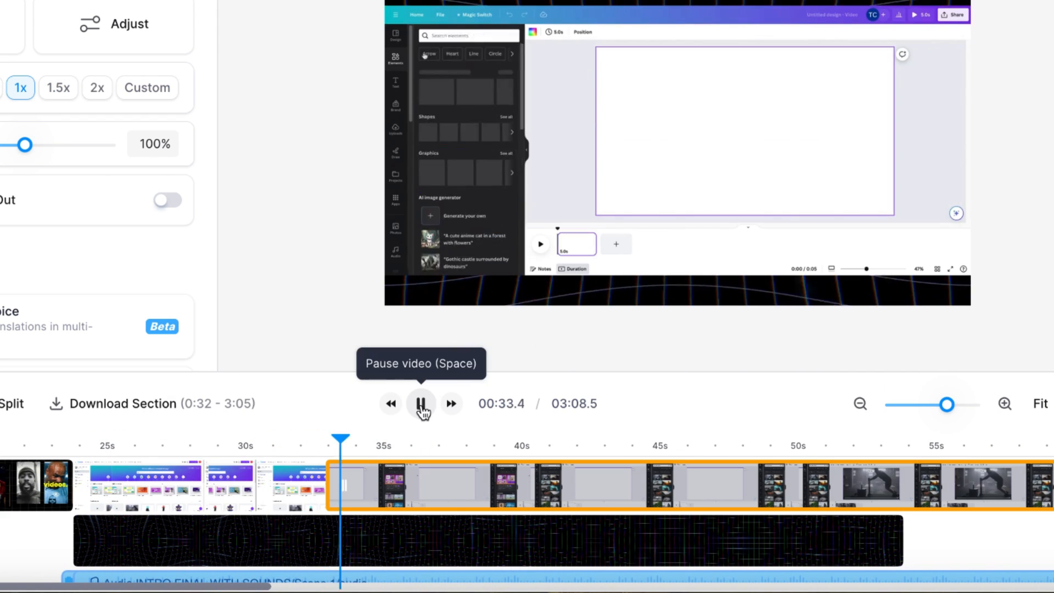
{"action": "left_click", "coordinate": [421, 405]}
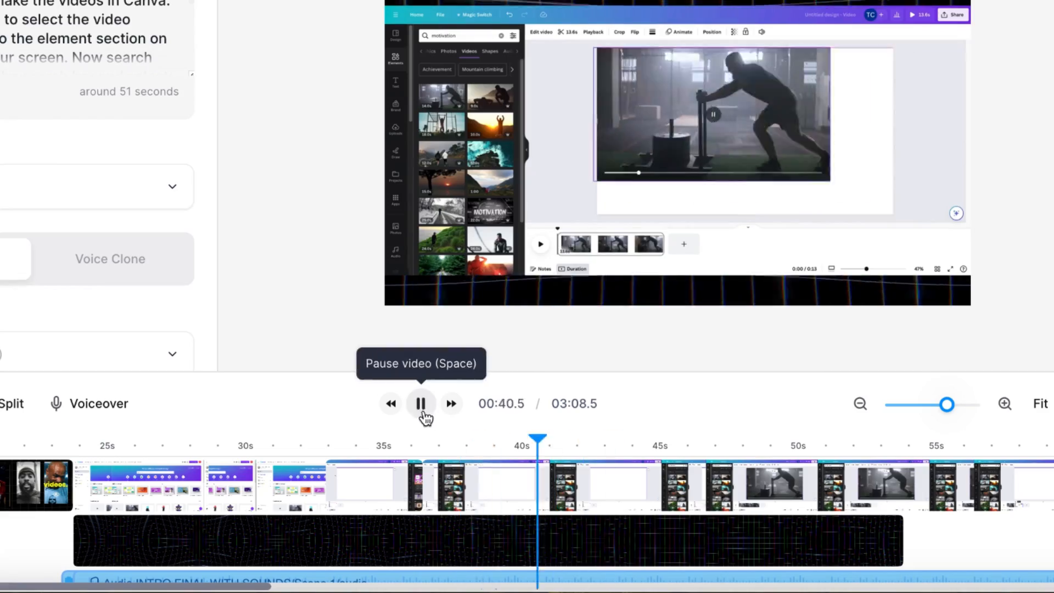
{"action": "left_click", "coordinate": [419, 406]}
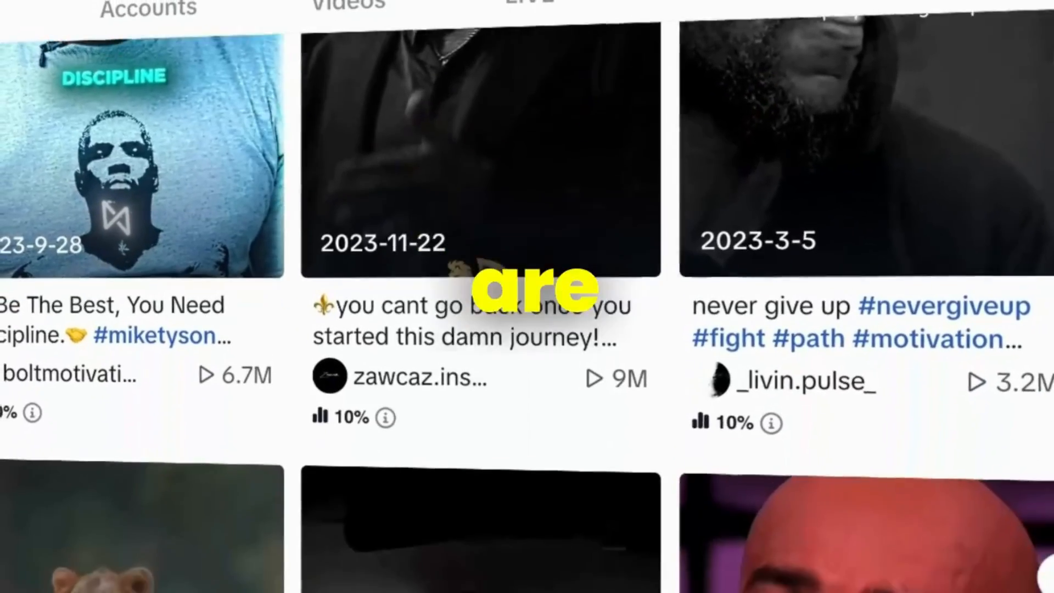
{"action": "scroll", "coordinate": [527, 296], "scroll_direction": "down", "scroll_amount": 4}
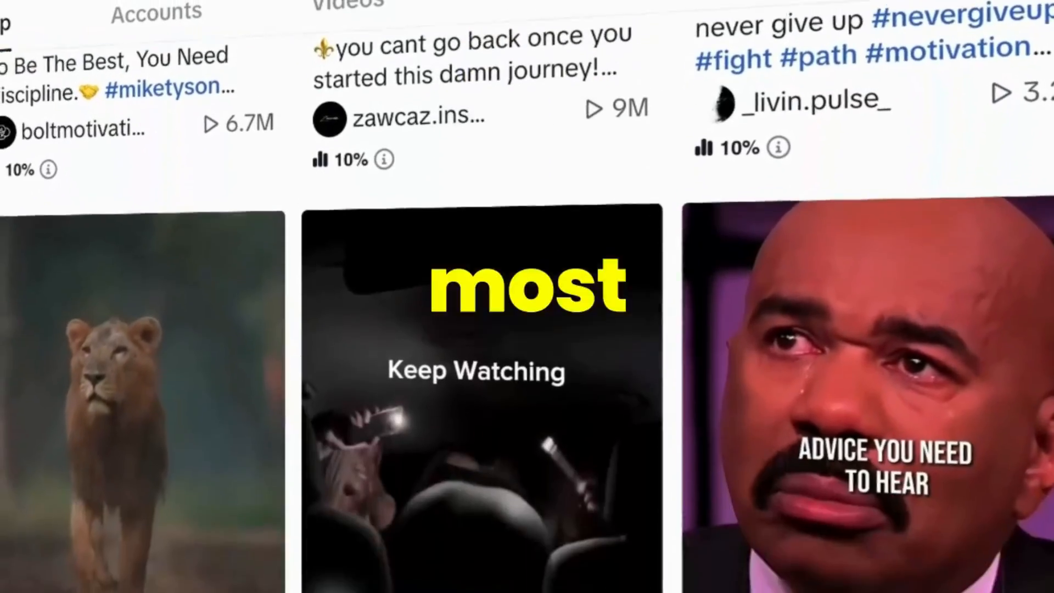
{"action": "scroll", "coordinate": [527, 297], "scroll_direction": "down", "scroll_amount": 5}
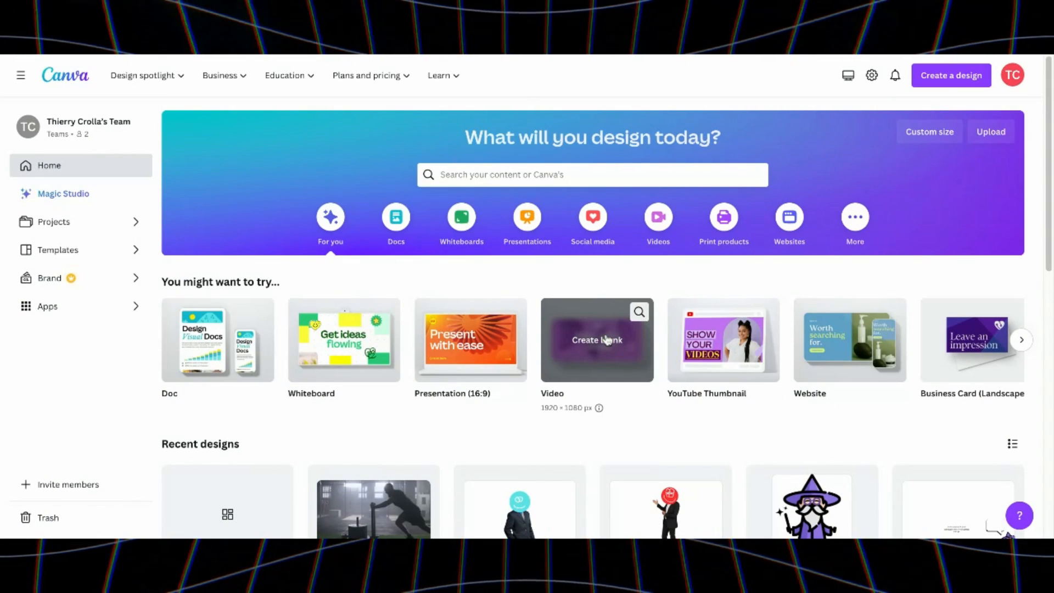
In Canva, create a blank 1920 × 1080 px video design and search the elements for "motivation" videos.
{"action": "left_click", "coordinate": [598, 340]}
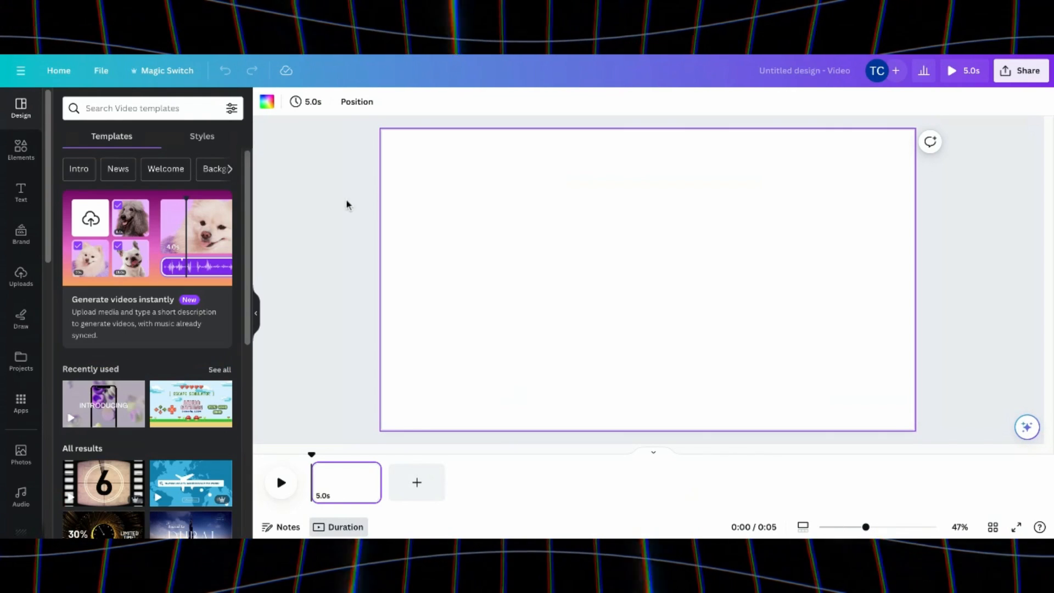
{"action": "left_click", "coordinate": [21, 148]}
{"action": "left_click", "coordinate": [110, 109]}
{"action": "type", "text": "motivation"}
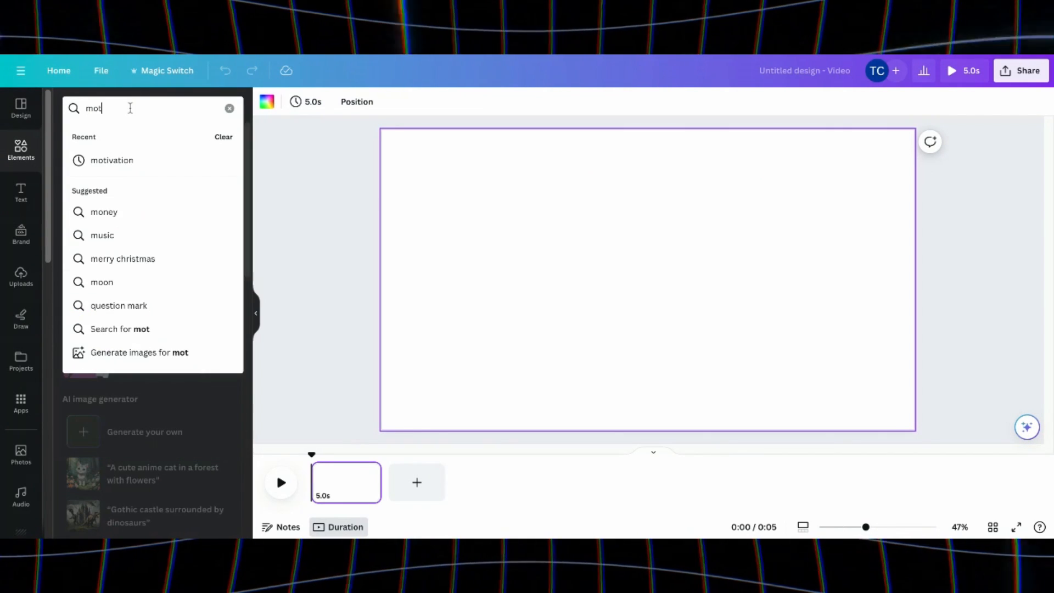
{"action": "key", "text": "Return"}
{"action": "left_click", "coordinate": [183, 136]}
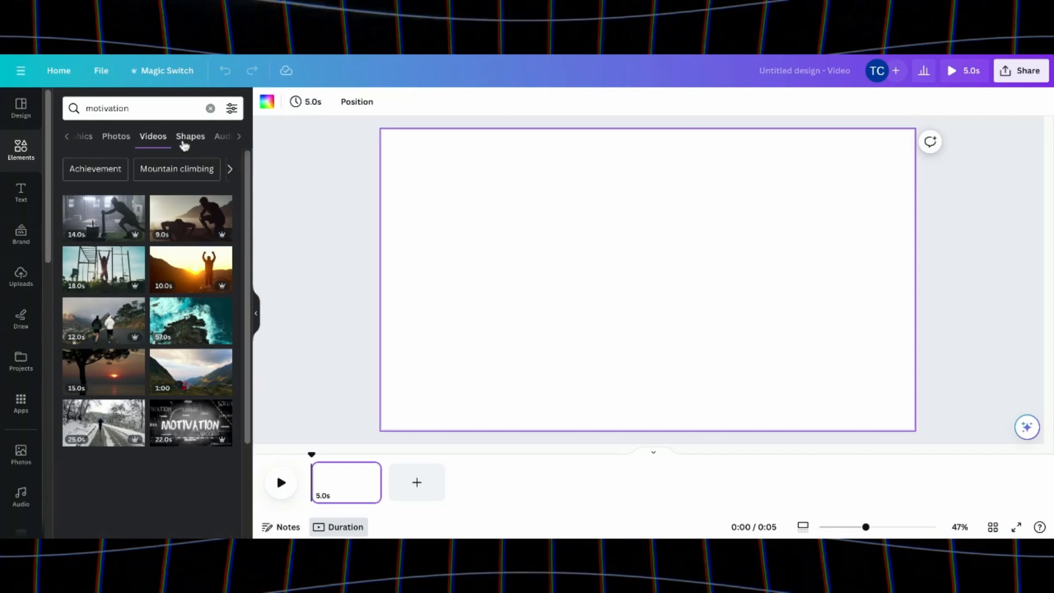
Add the 14-second clip of the man pushing a weight sled and enlarge it to fill the whole page.
{"action": "left_click", "coordinate": [104, 231]}
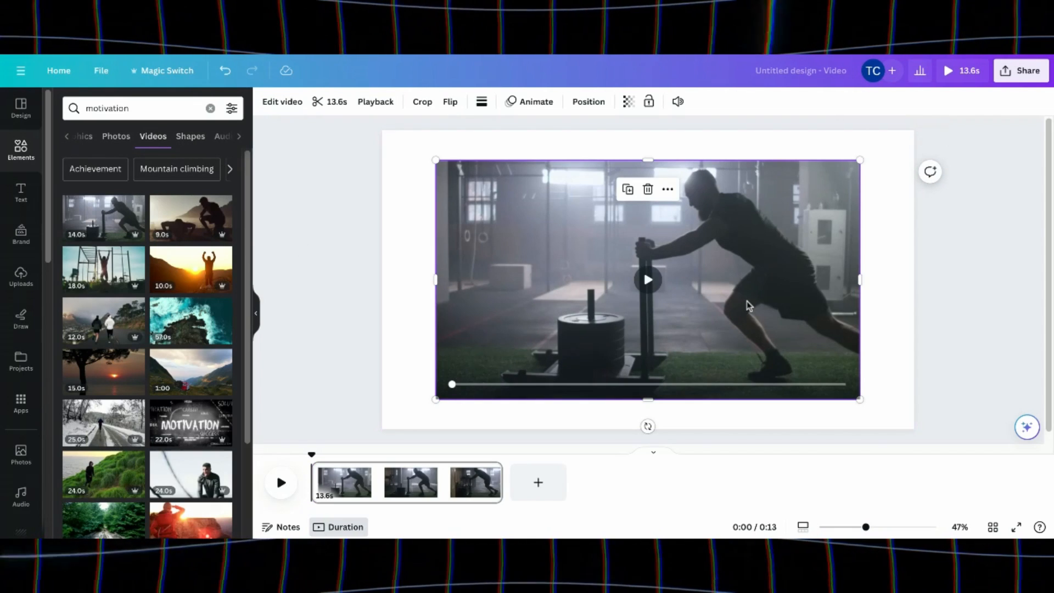
{"action": "left_click_drag", "start_coordinate": [748, 305], "coordinate": [694, 275]}
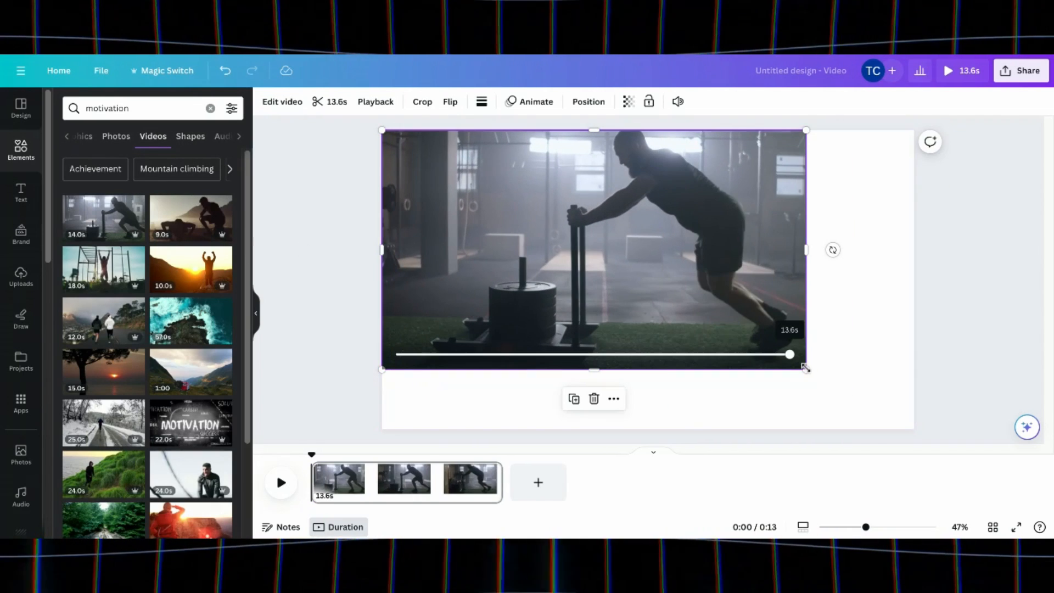
{"action": "left_click_drag", "start_coordinate": [808, 370], "coordinate": [835, 443]}
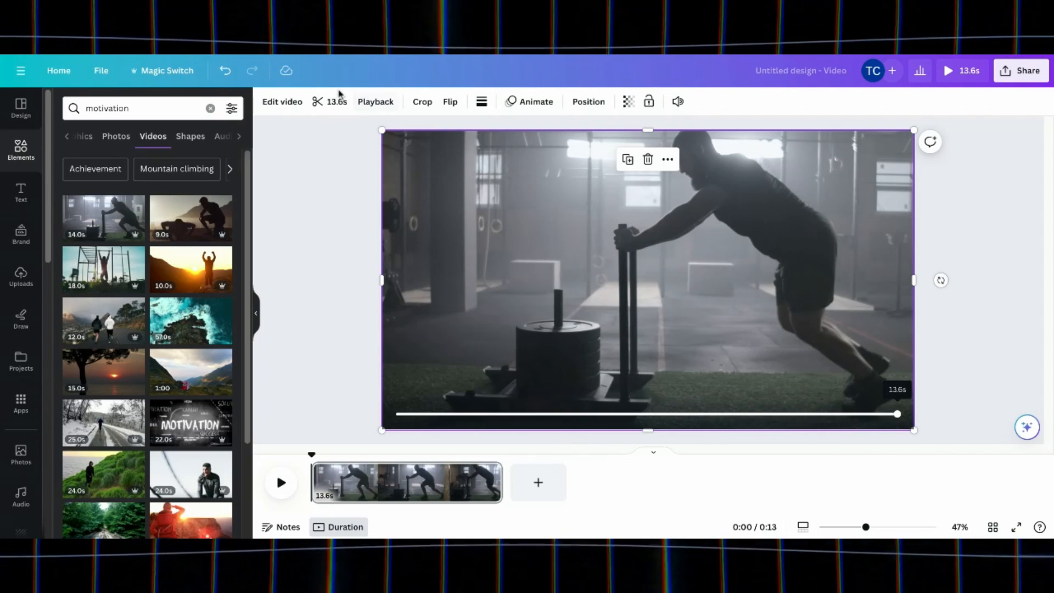
Trim the sled-pushing clip to a duration of 5 s.
{"action": "left_click", "coordinate": [331, 106]}
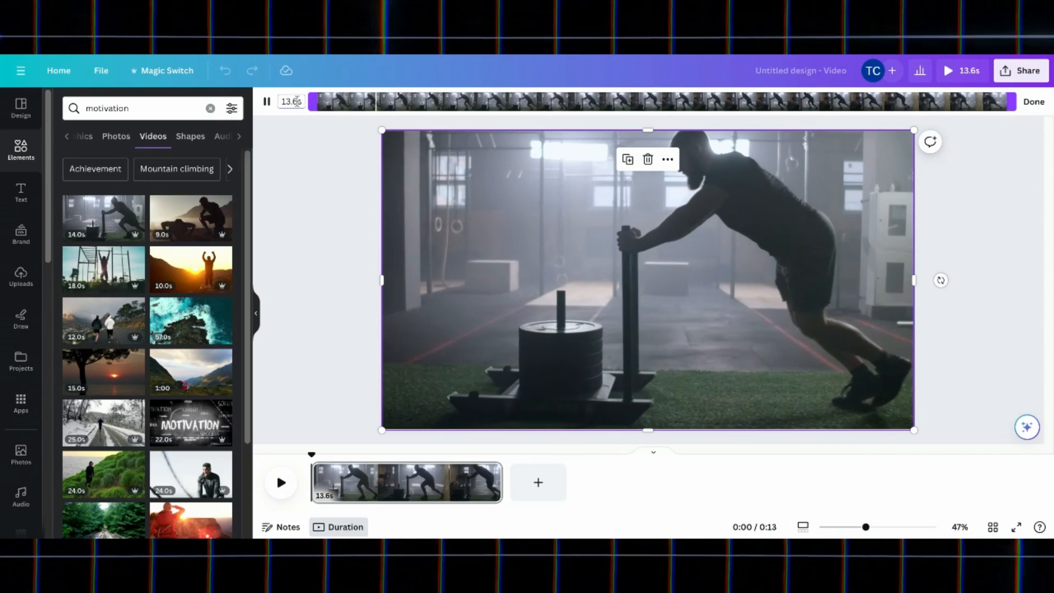
{"action": "left_click_drag", "start_coordinate": [297, 103], "coordinate": [281, 103]}
{"action": "type", "text": "5s"}
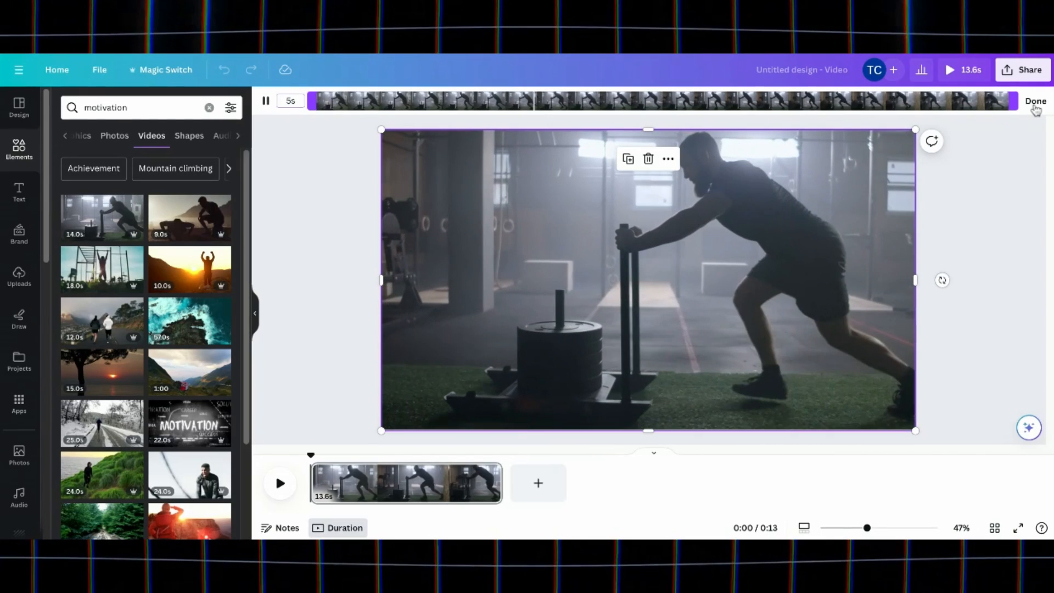